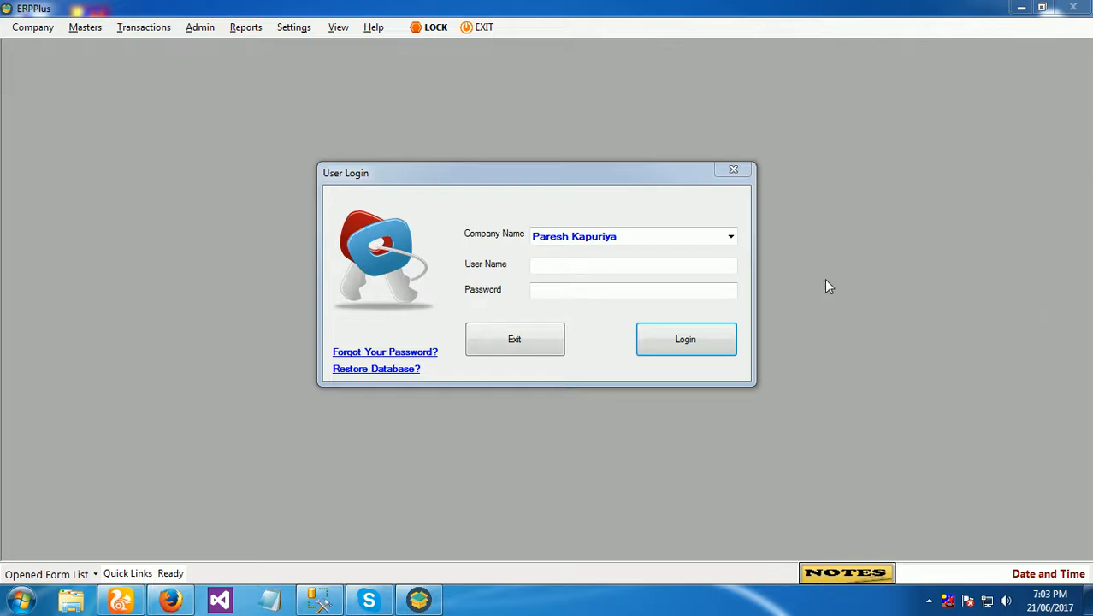
Keep the listed company selected in the login form and enter the user name
{"action": "left_click", "coordinate": [733, 241]}
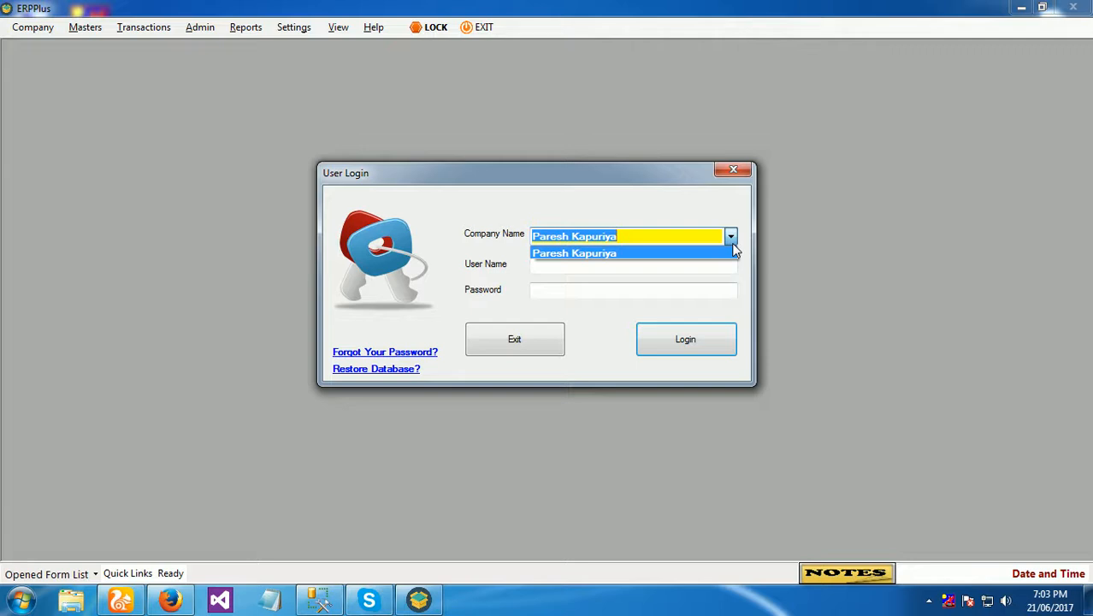
{"action": "left_click", "coordinate": [671, 264]}
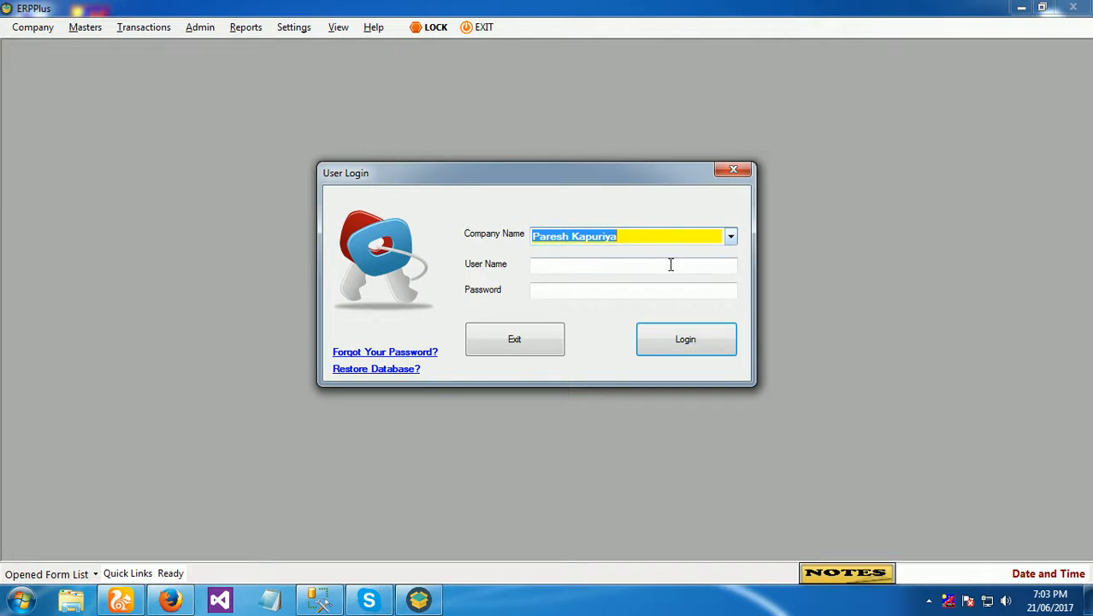
{"action": "left_click", "coordinate": [670, 264]}
{"action": "type", "text": "pareh"}
{"action": "key", "text": "BackSpace"}
{"action": "key", "text": "BackSpace"}
{"action": "key", "text": "BackSpace"}
{"action": "key", "text": "BackSpace"}
{"action": "type", "text": "paresh"}
{"action": "key", "text": "BackSpace"}
{"action": "key", "text": "BackSpace"}
{"action": "key", "text": "BackSpace"}
{"action": "key", "text": "BackSpace"}
{"action": "key", "text": "BackSpace"}
{"action": "key", "text": "BackSpace"}
{"action": "key", "text": "BackSpace"}
{"action": "type", "text": "paresh"}
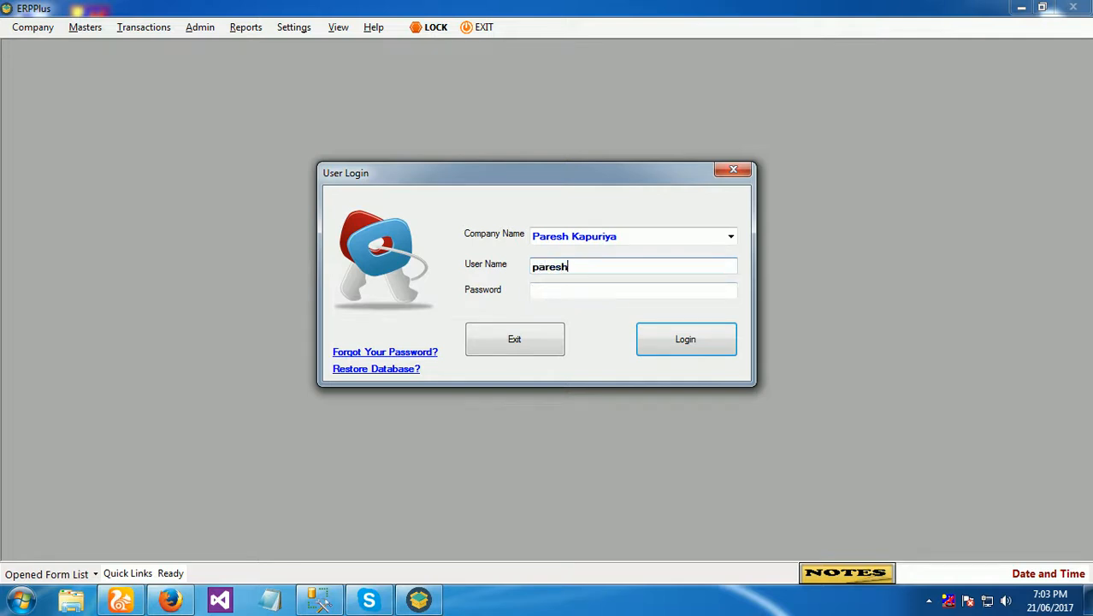
Enter the account password, log in and accept the proposed current period
{"action": "key", "text": "Tab"}
{"action": "type", "text": "****"}
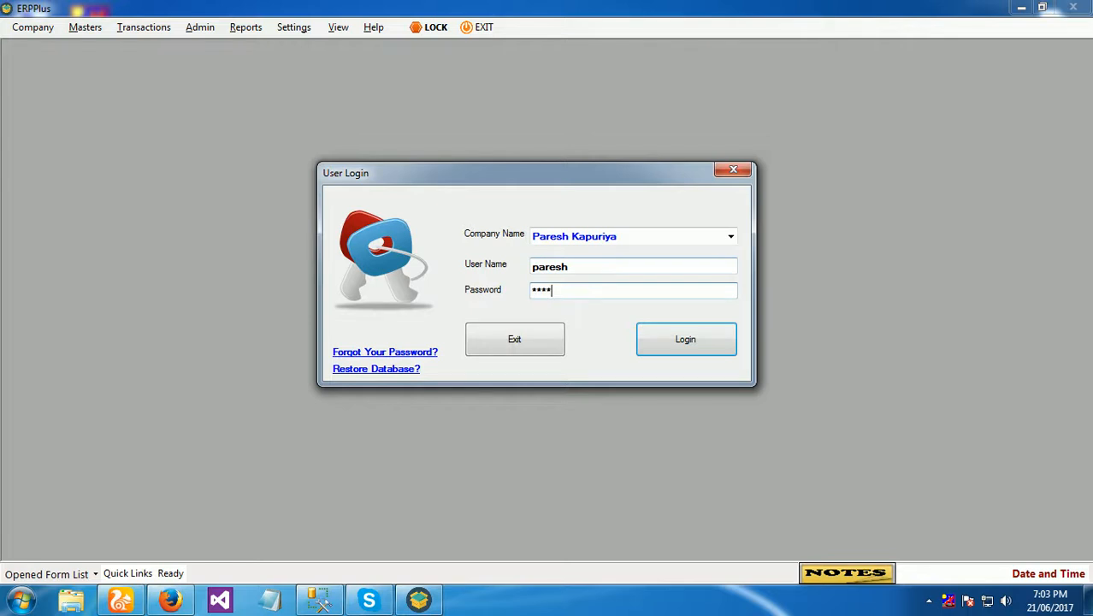
{"action": "type", "text": "**"}
{"action": "left_click", "coordinate": [676, 342]}
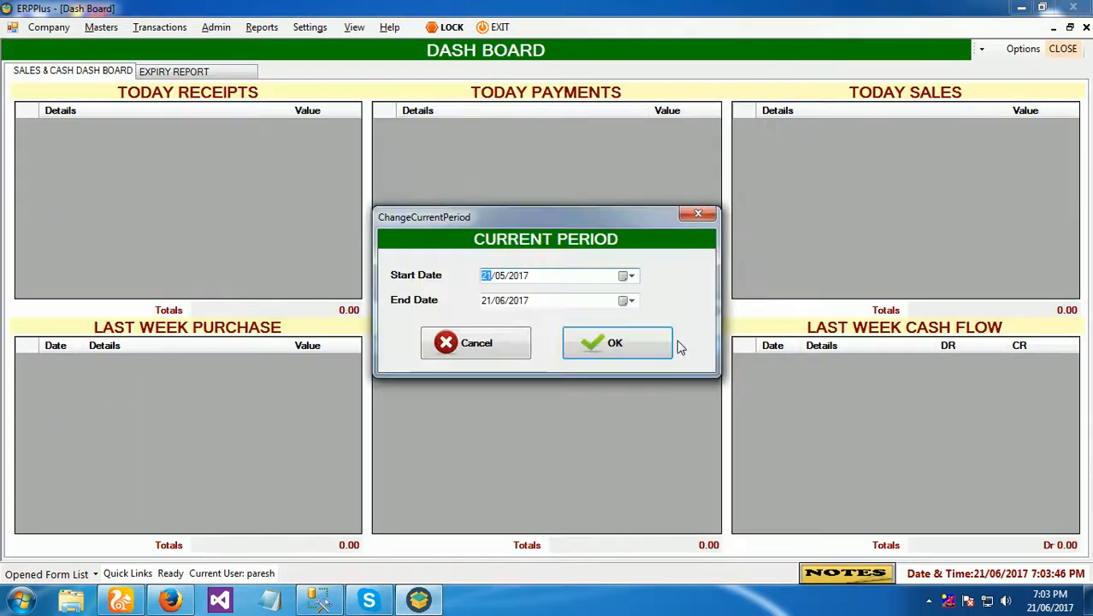
{"action": "left_click", "coordinate": [621, 343]}
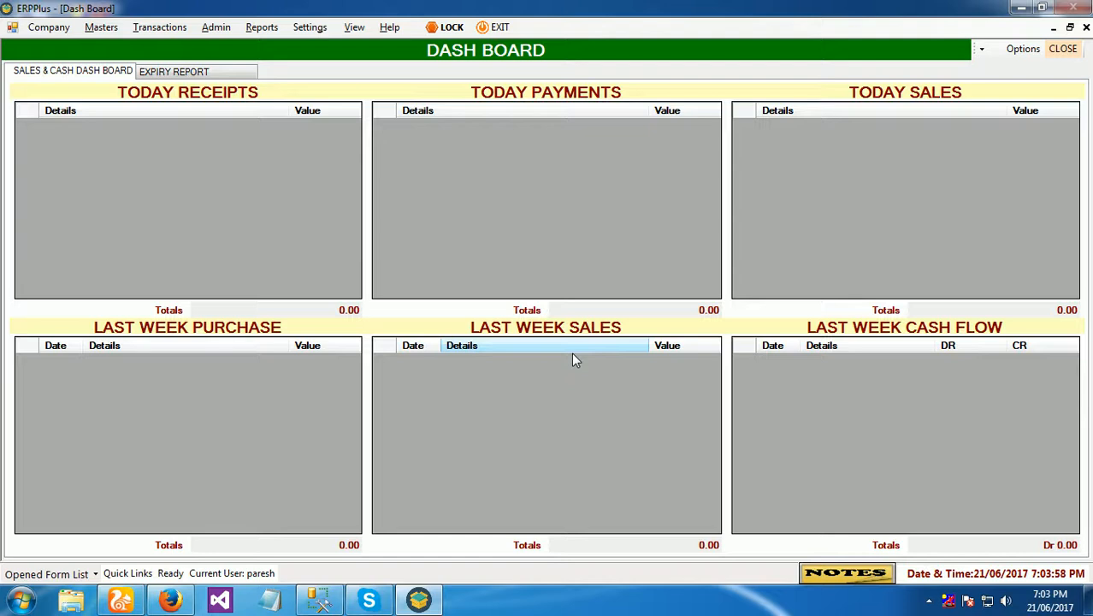
Switch the dashboard's purchase, sales and cash flow sections to the monthly view, and close the dashboard
{"action": "left_click", "coordinate": [1021, 51]}
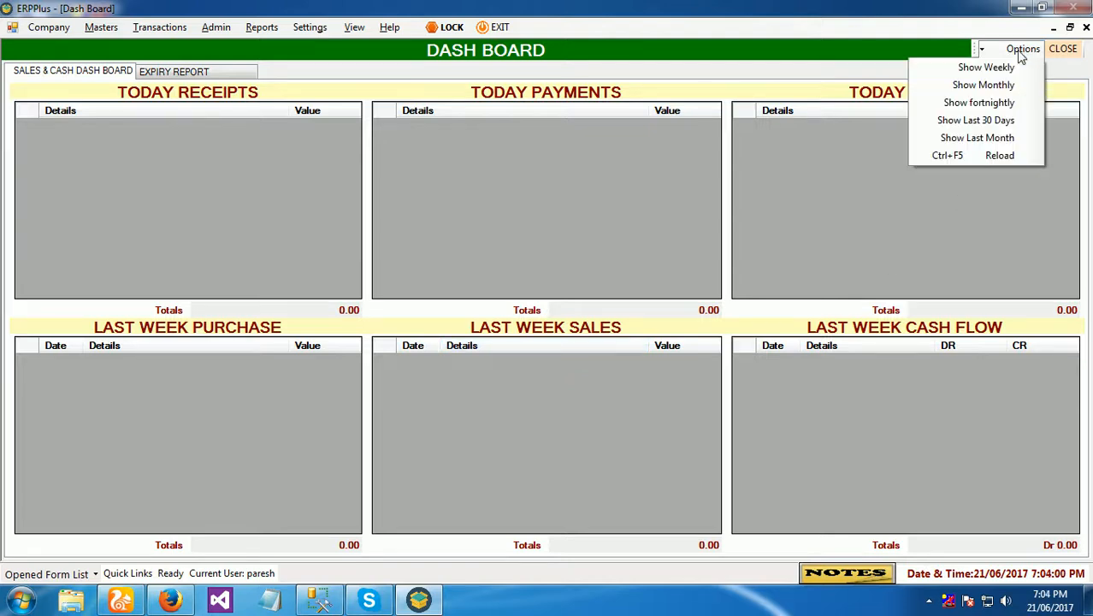
{"action": "left_click", "coordinate": [1002, 89]}
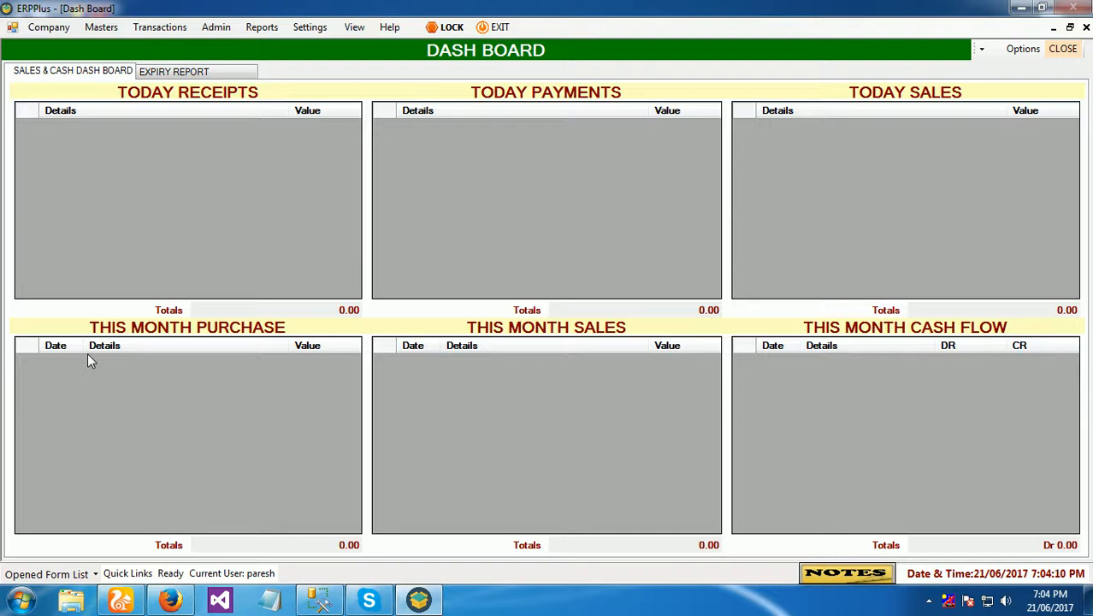
{"action": "left_click", "coordinate": [1019, 53]}
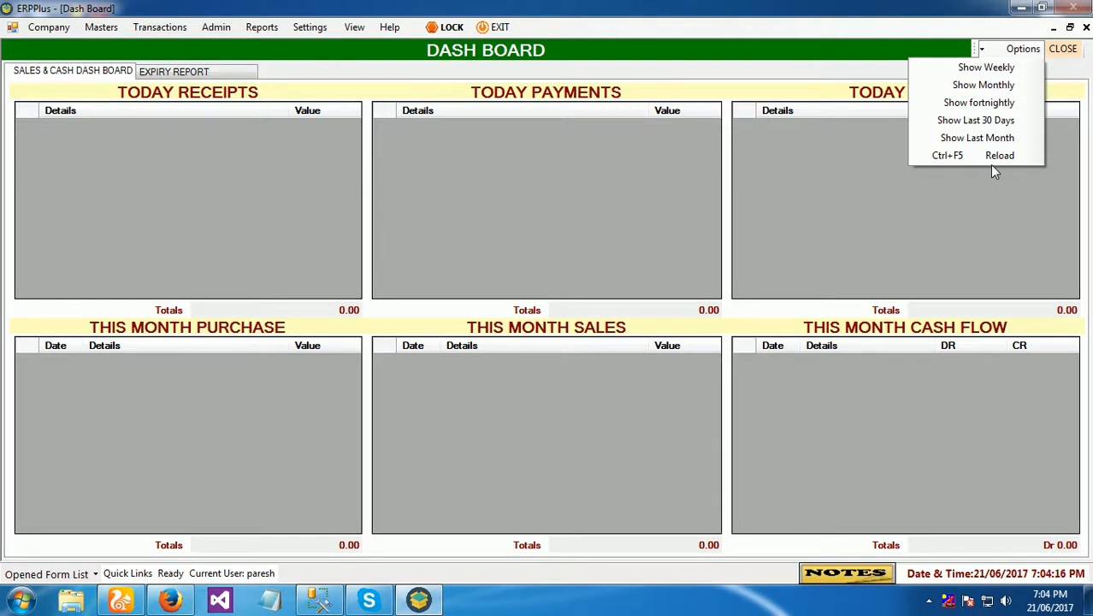
{"action": "left_click", "coordinate": [959, 231]}
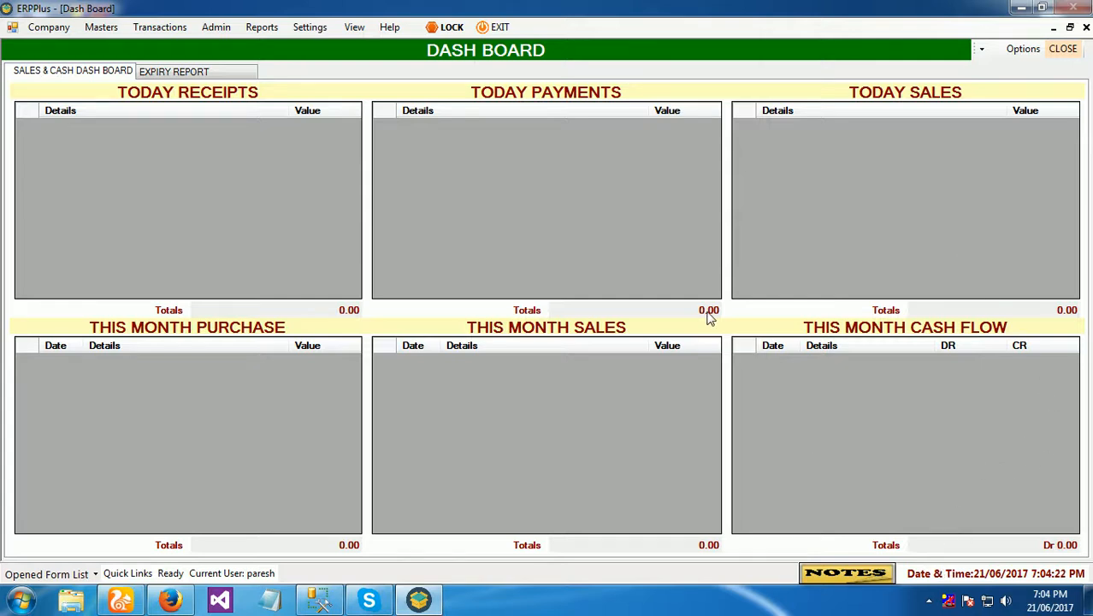
{"action": "left_click", "coordinate": [1070, 51]}
{"action": "left_click", "coordinate": [35, 27]}
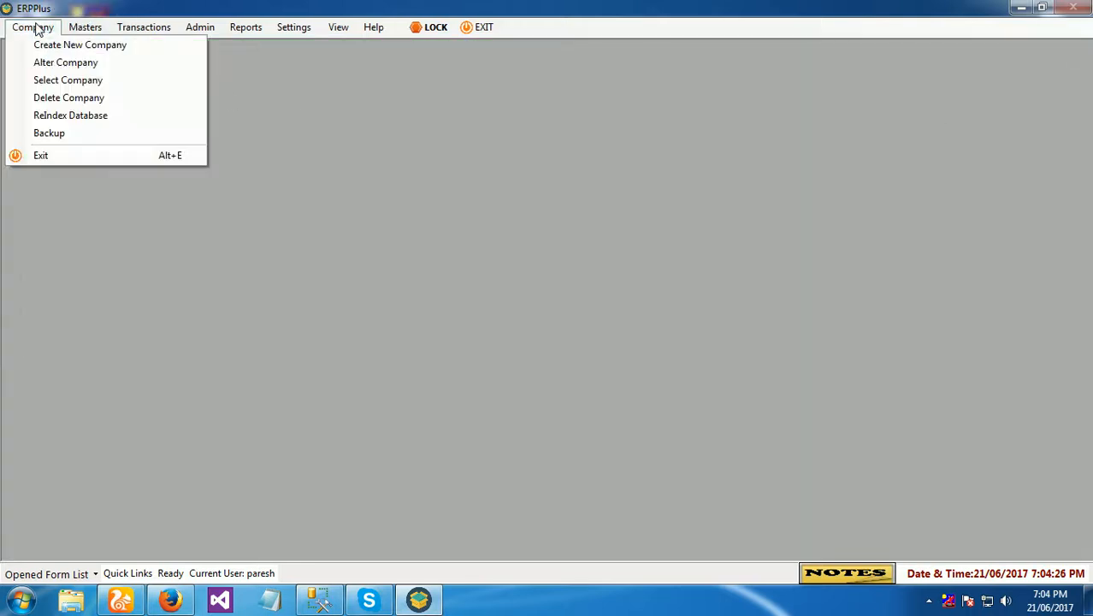
{"action": "left_click", "coordinate": [97, 80]}
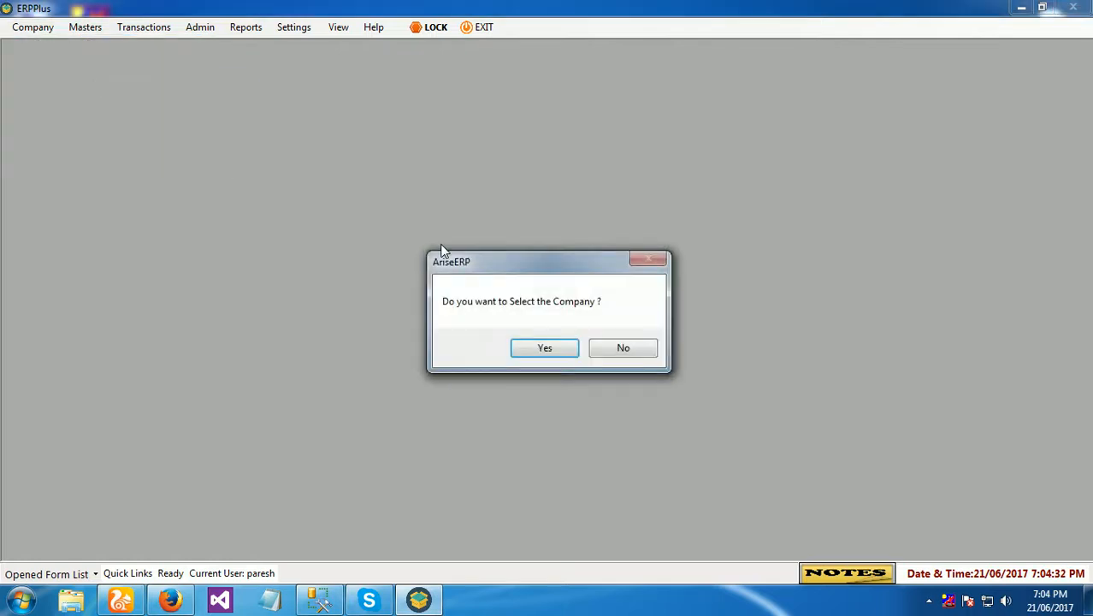
{"action": "left_click", "coordinate": [643, 355]}
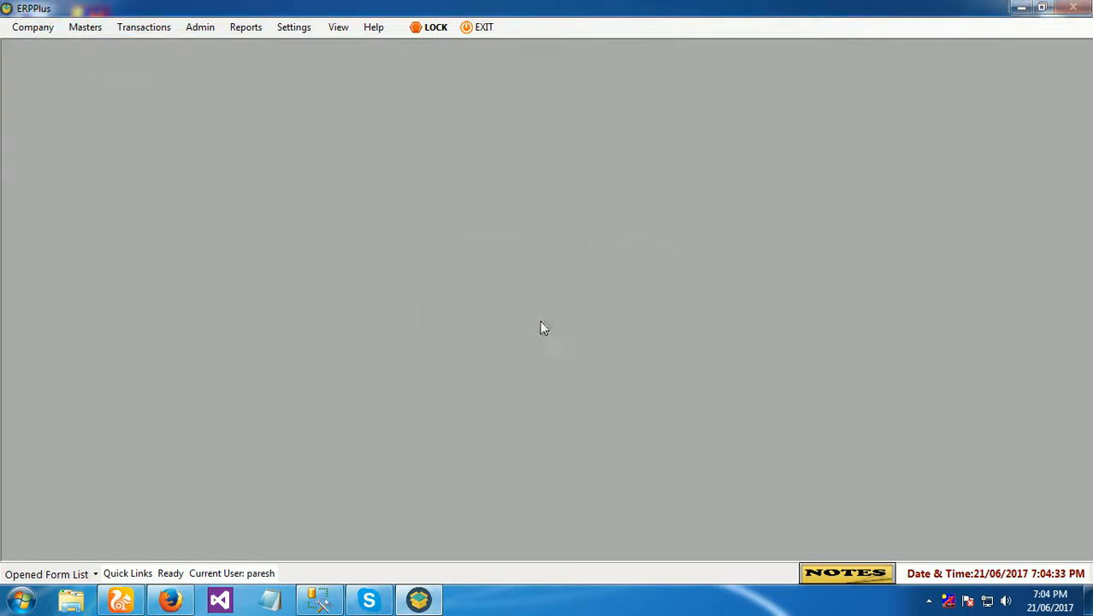
{"action": "left_click", "coordinate": [31, 27]}
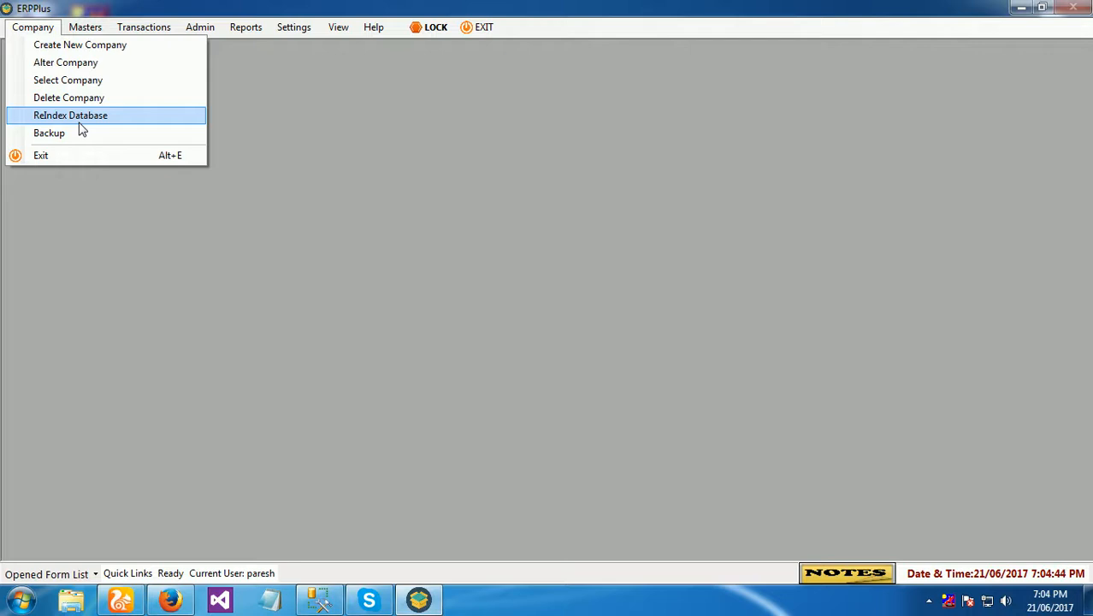
Review the available account types in a new ledger account form, and close the form and the ledger list without saving
{"action": "mouse_move", "coordinate": [74, 35]}
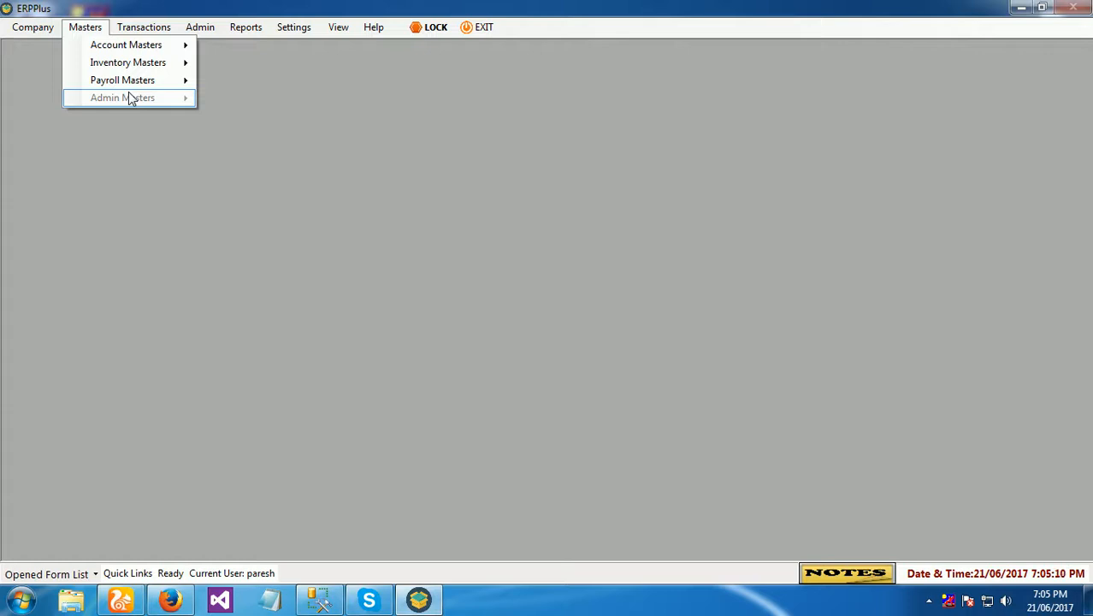
{"action": "mouse_move", "coordinate": [168, 51]}
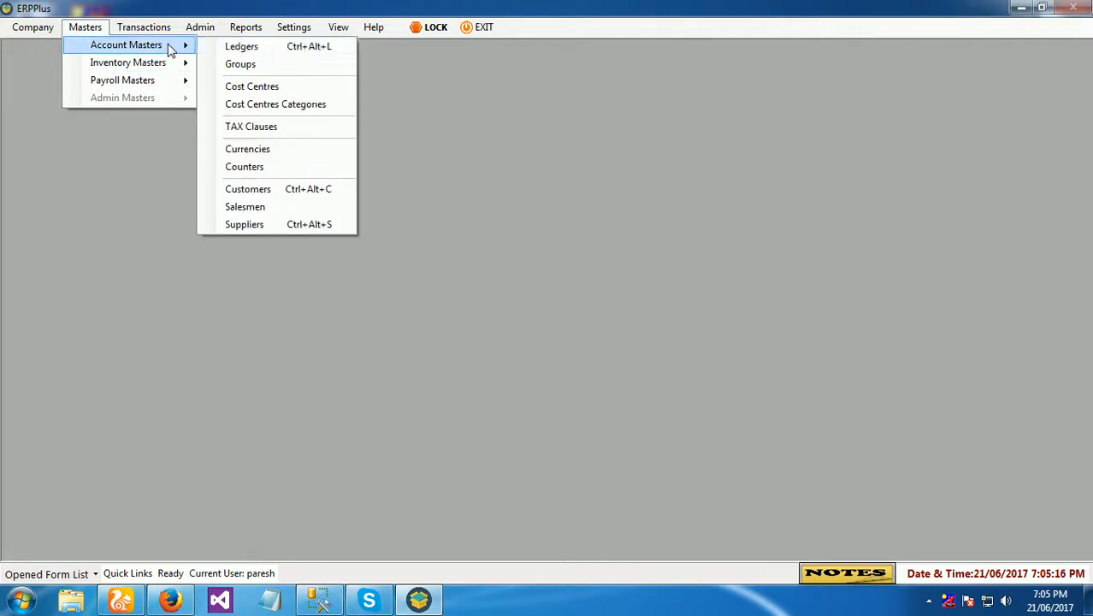
{"action": "left_click", "coordinate": [210, 48]}
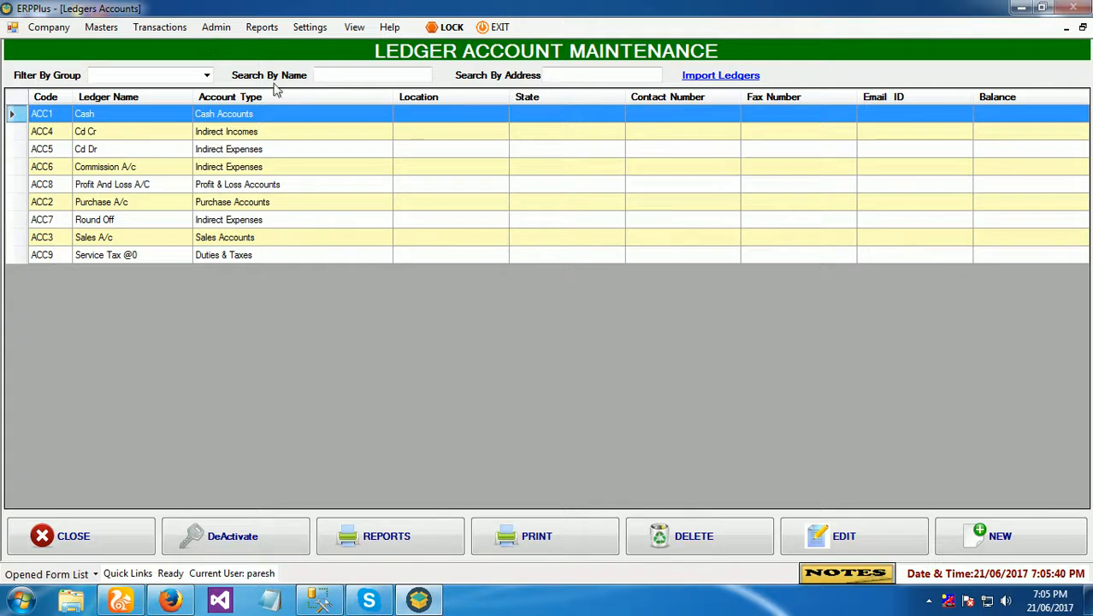
{"action": "left_click", "coordinate": [997, 536]}
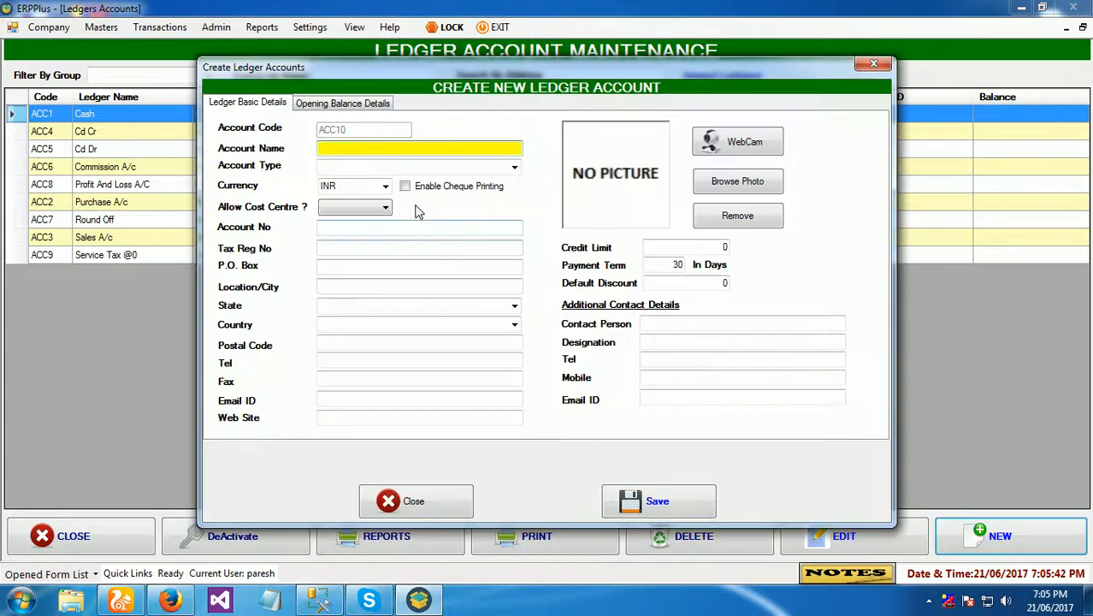
{"action": "left_click", "coordinate": [515, 167]}
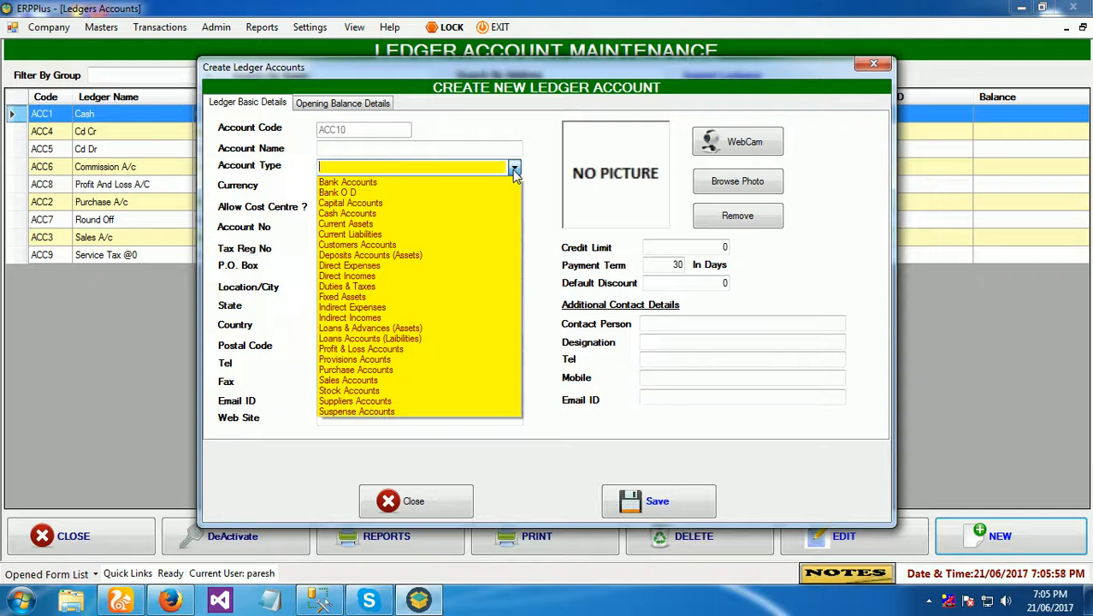
{"action": "left_click", "coordinate": [414, 501]}
{"action": "left_click", "coordinate": [415, 502]}
{"action": "left_click", "coordinate": [134, 540]}
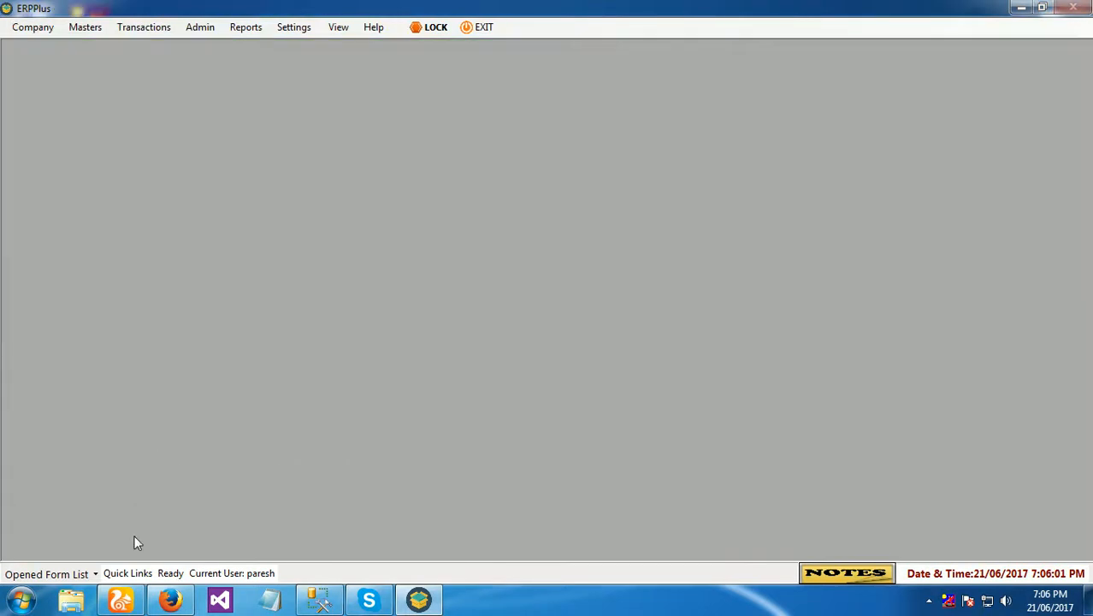
Start a new account group in the account groups master and name it "Indirect Expense For tea"
{"action": "left_click", "coordinate": [85, 27]}
{"action": "mouse_move", "coordinate": [108, 48]}
{"action": "left_click", "coordinate": [251, 63]}
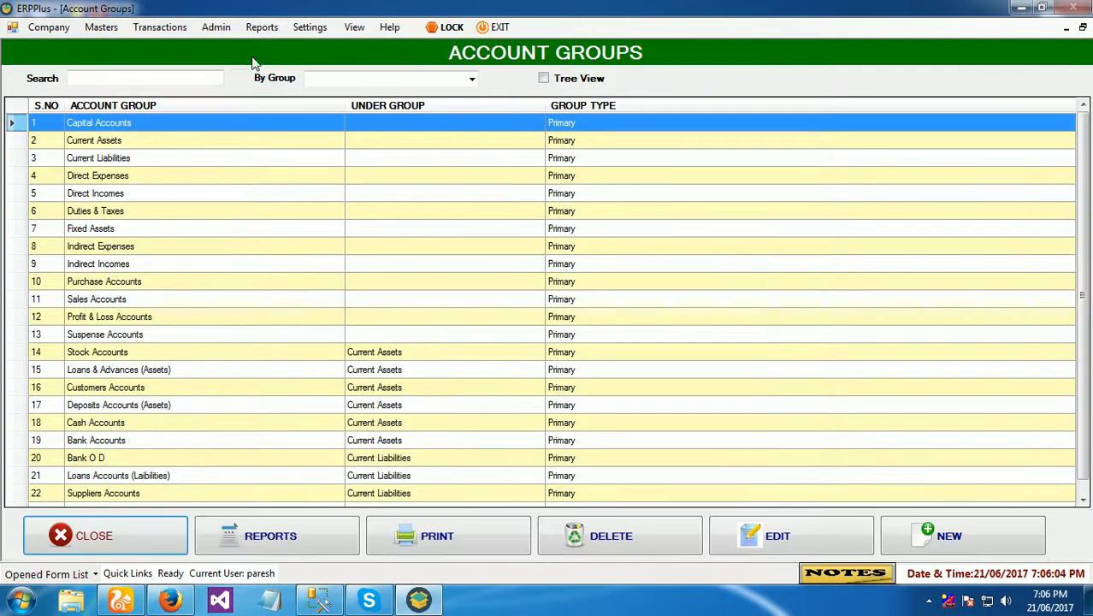
{"action": "left_click", "coordinate": [960, 522]}
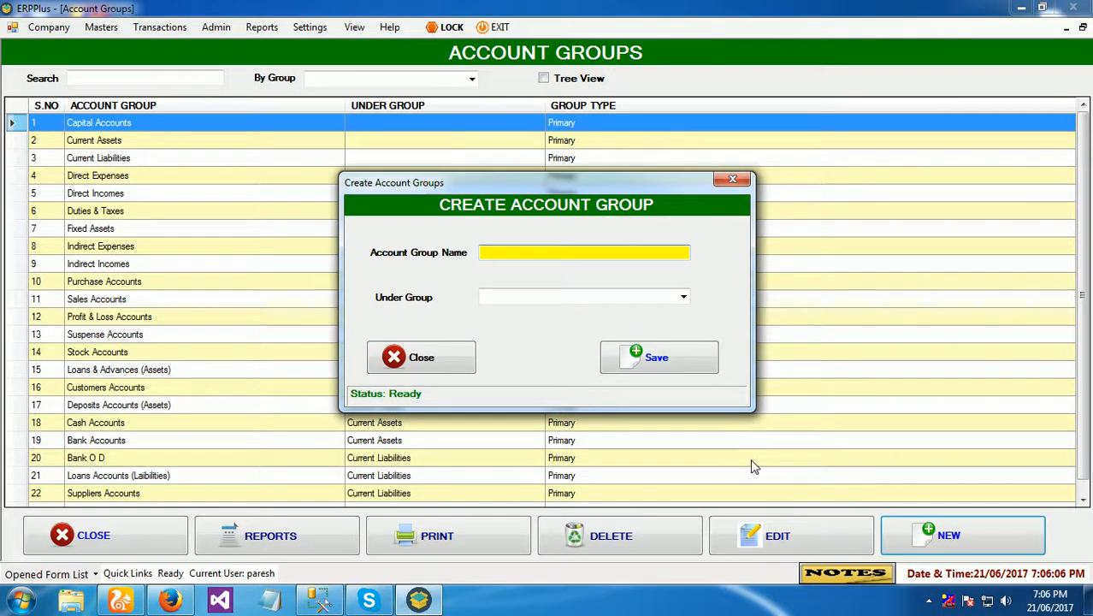
{"action": "left_click", "coordinate": [672, 344]}
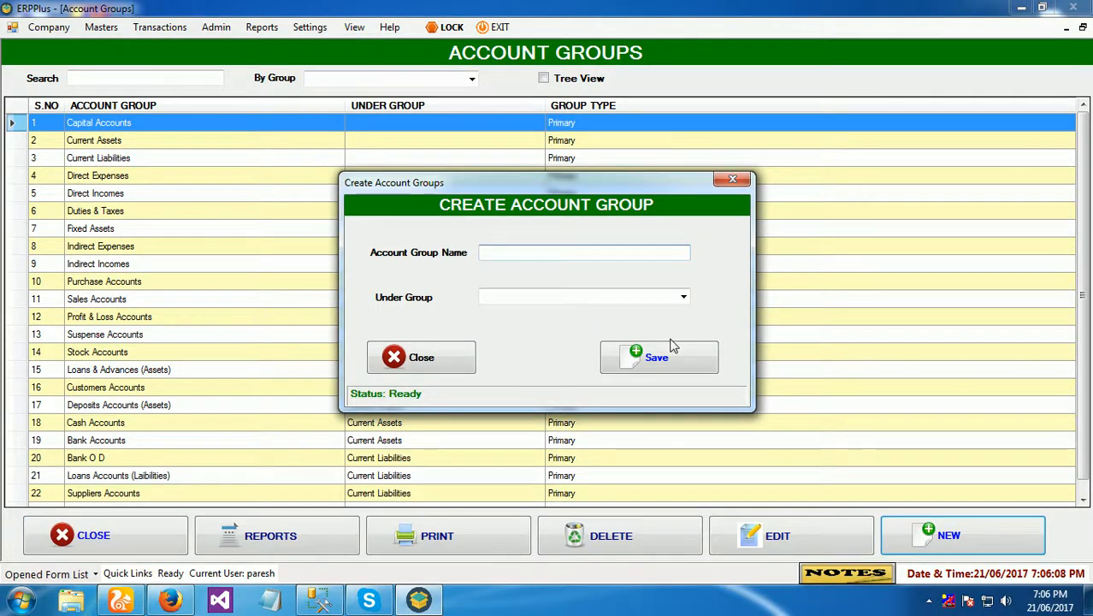
{"action": "type", "text": "Indirect "}
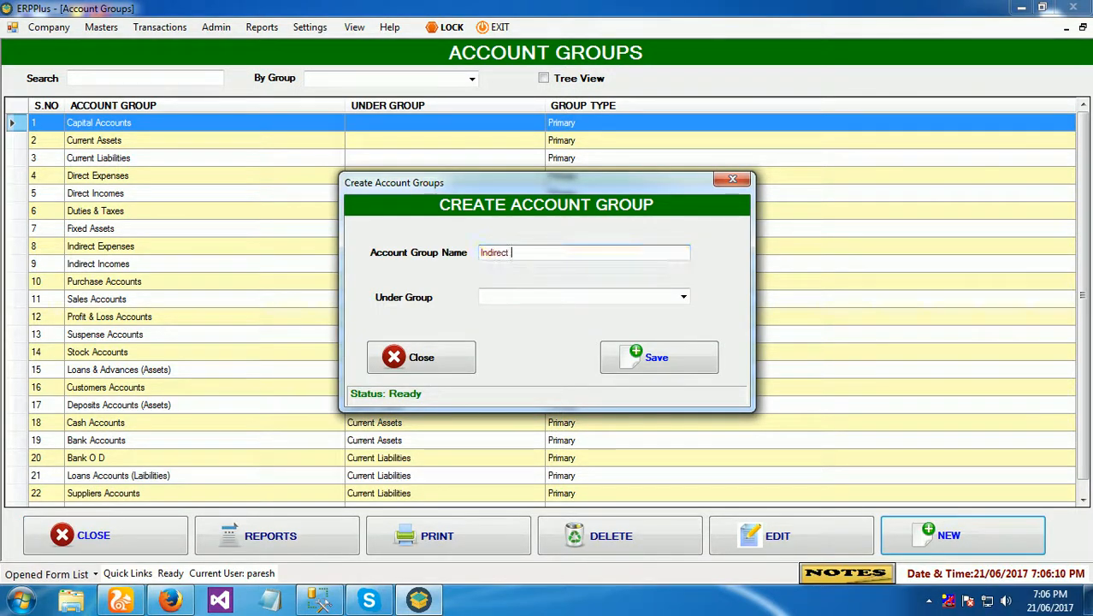
{"action": "type", "text": "Expense For tea"}
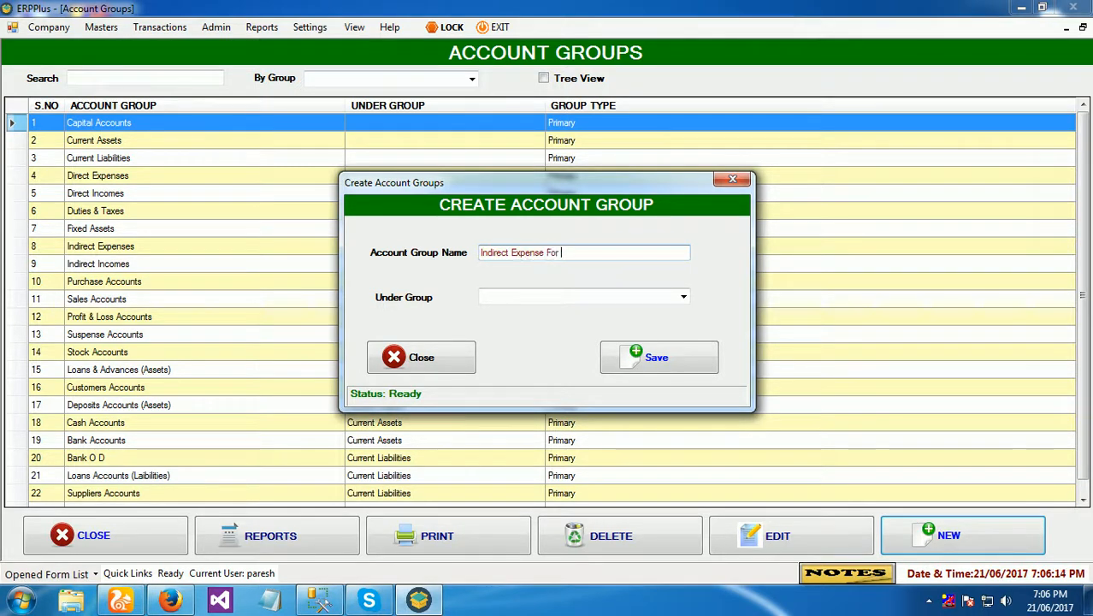
Place the new account group under Indirect Expenses, save it and close the account groups master
{"action": "left_click", "coordinate": [684, 297]}
{"action": "type", "text": "indire"}
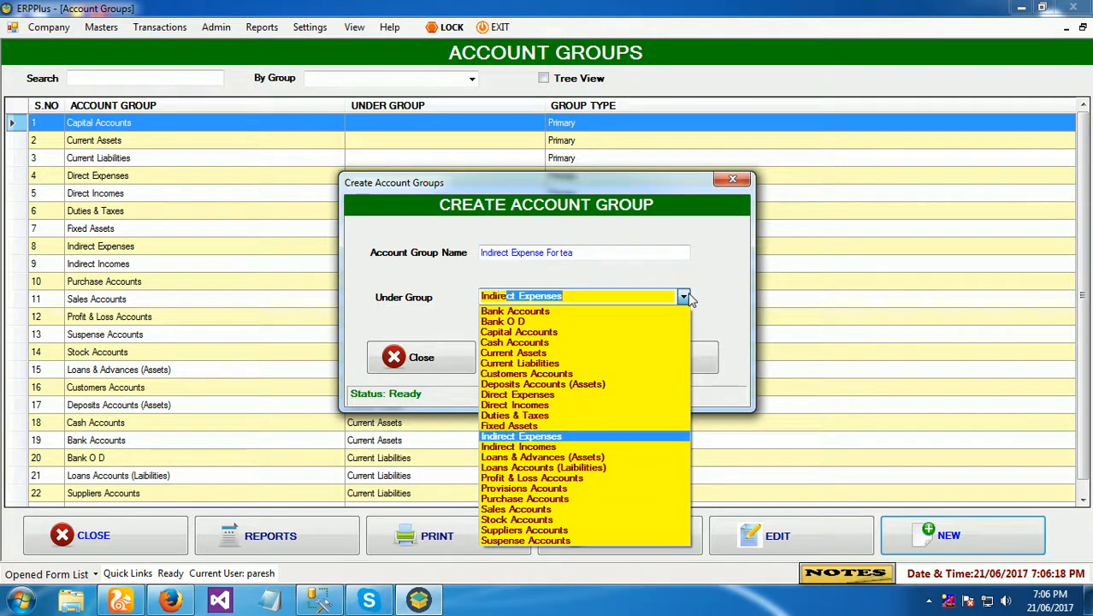
{"action": "left_click", "coordinate": [686, 297]}
{"action": "left_click", "coordinate": [640, 358]}
{"action": "left_click", "coordinate": [555, 356]}
{"action": "left_click", "coordinate": [434, 375]}
{"action": "left_click", "coordinate": [94, 535]}
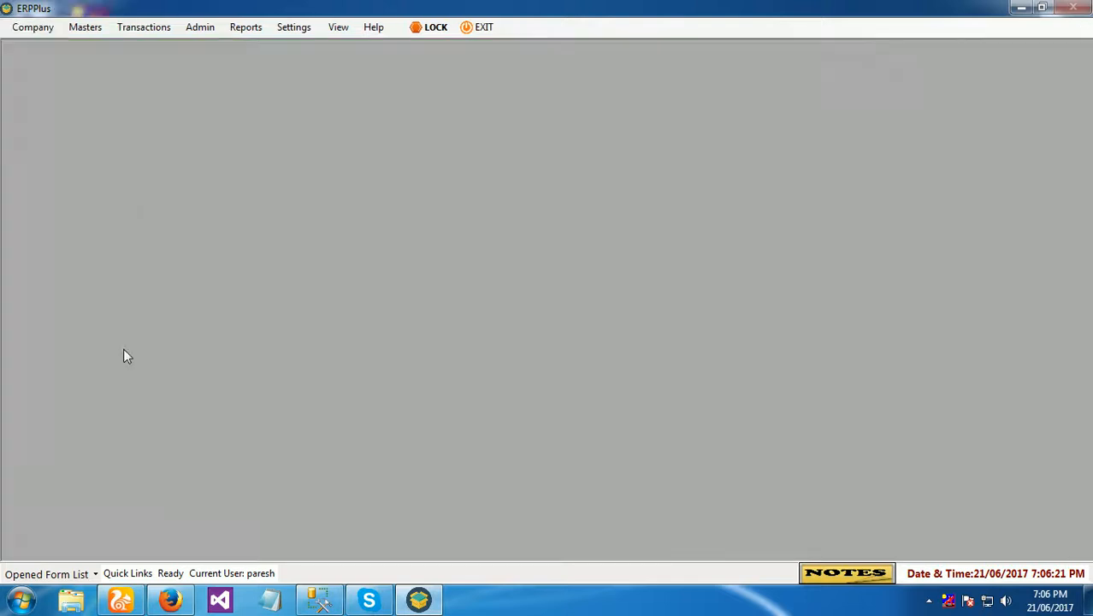
Start a new ledger account and set its account type to "Indirect Expense For tea"
{"action": "left_click", "coordinate": [85, 26]}
{"action": "mouse_move", "coordinate": [97, 53]}
{"action": "left_click", "coordinate": [239, 46]}
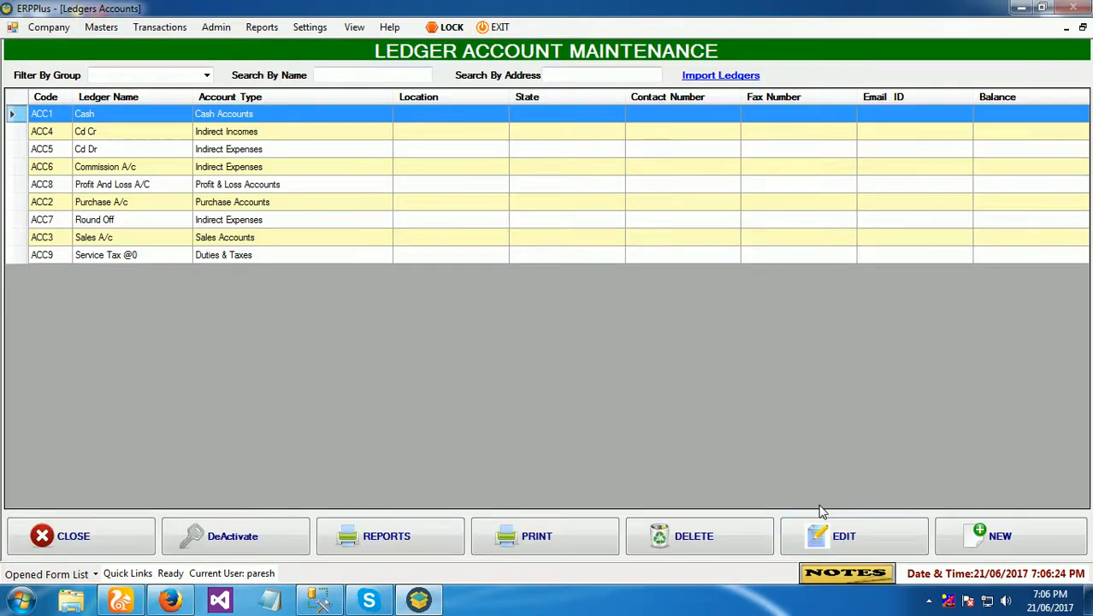
{"action": "left_click", "coordinate": [940, 539]}
{"action": "left_click", "coordinate": [462, 504]}
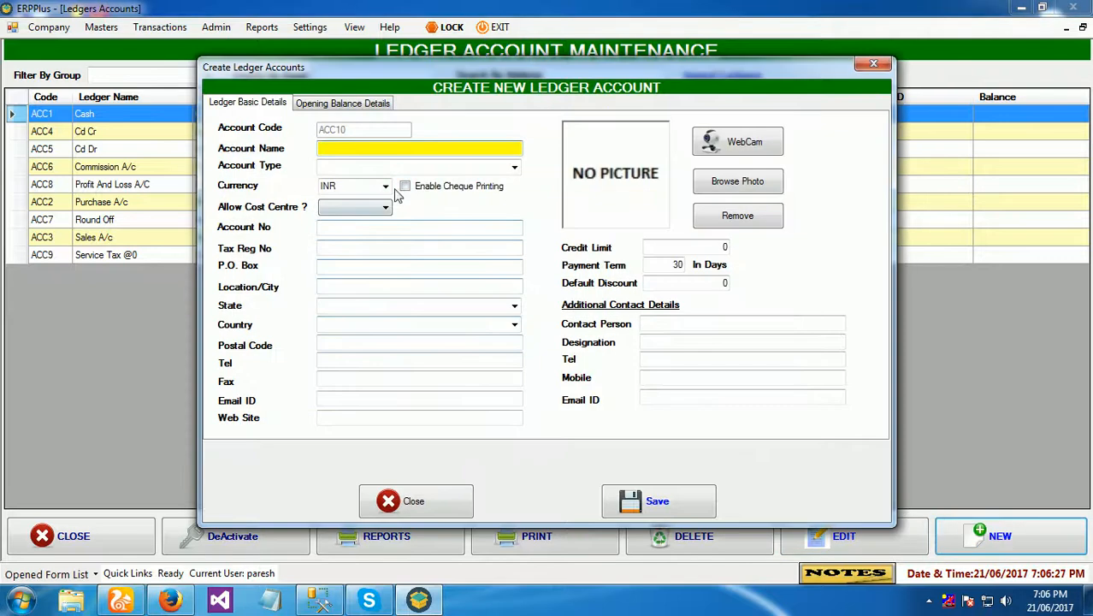
{"action": "left_click", "coordinate": [447, 167]}
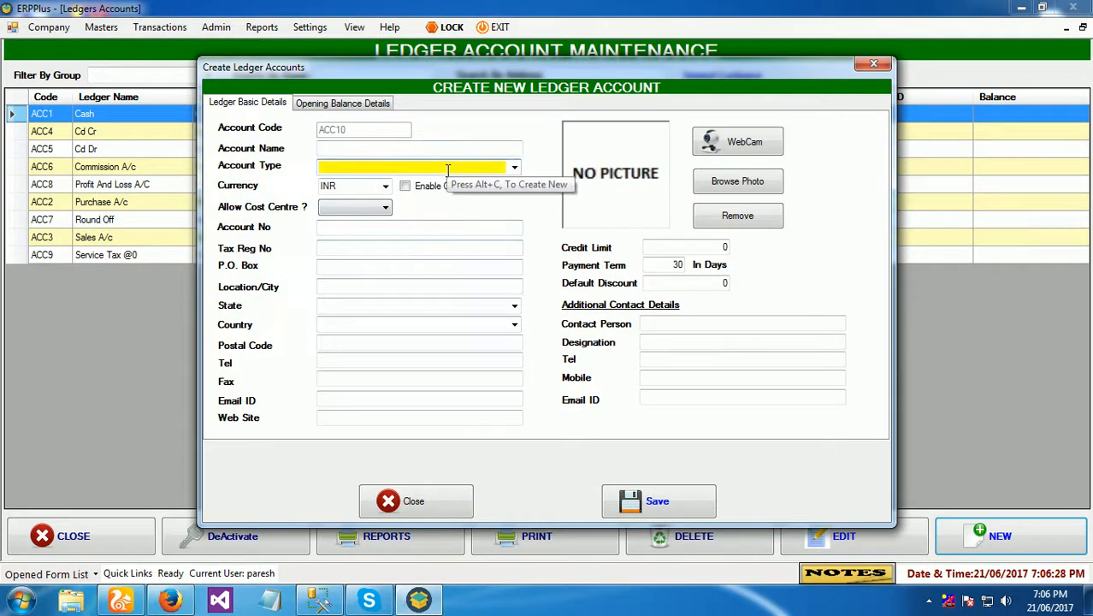
{"action": "left_click", "coordinate": [514, 167]}
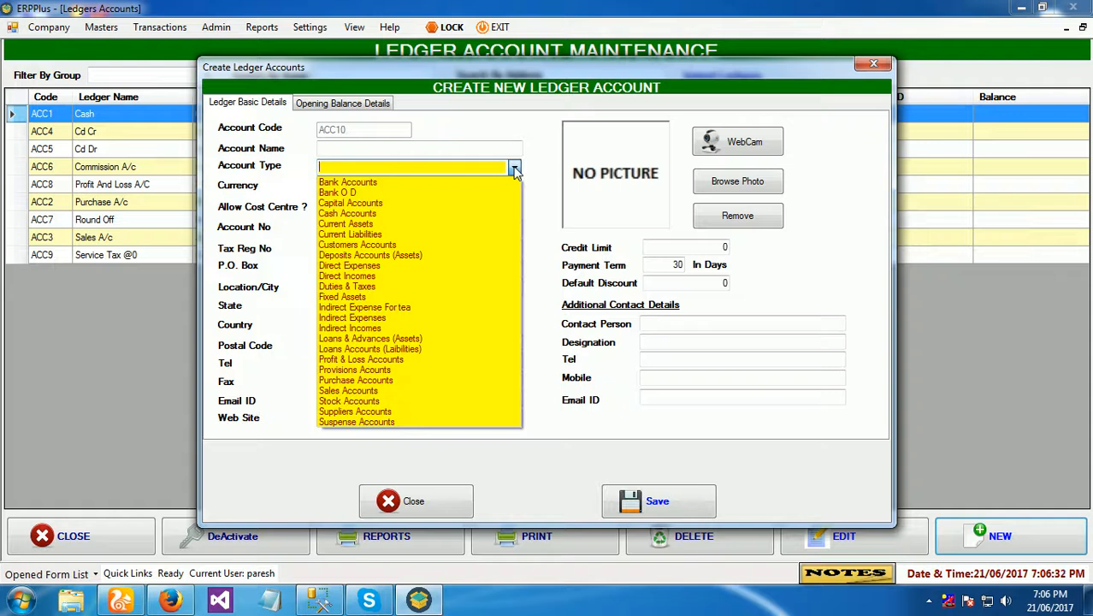
{"action": "type", "text": "Indirect Expense For tea"}
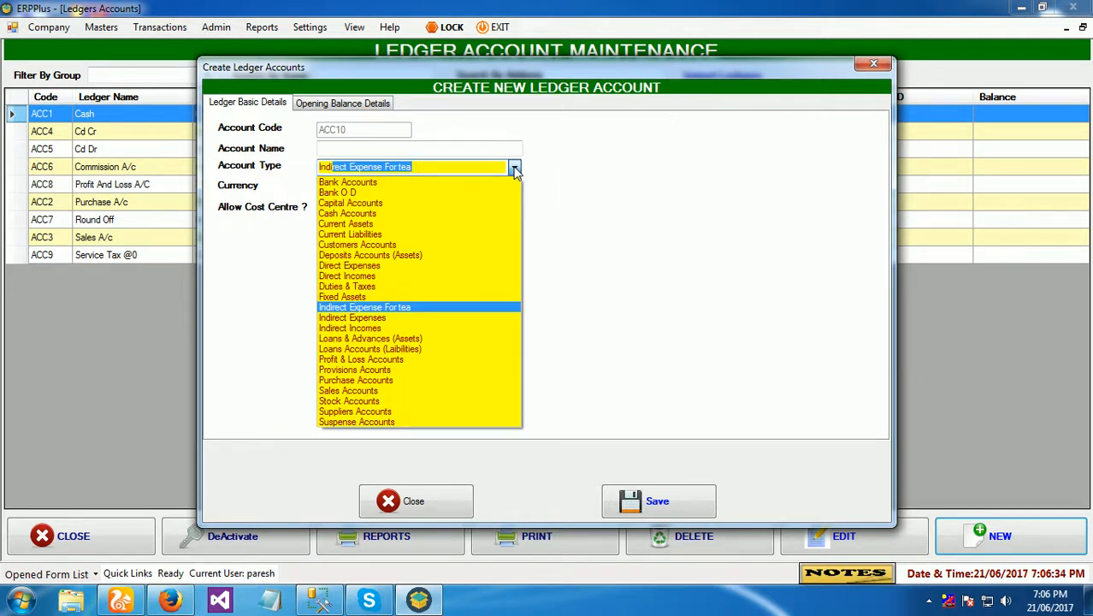
{"action": "key", "text": "Return"}
Enter "Mr." as the new ledger's account name and reopen its list of account types
{"action": "left_click", "coordinate": [410, 148]}
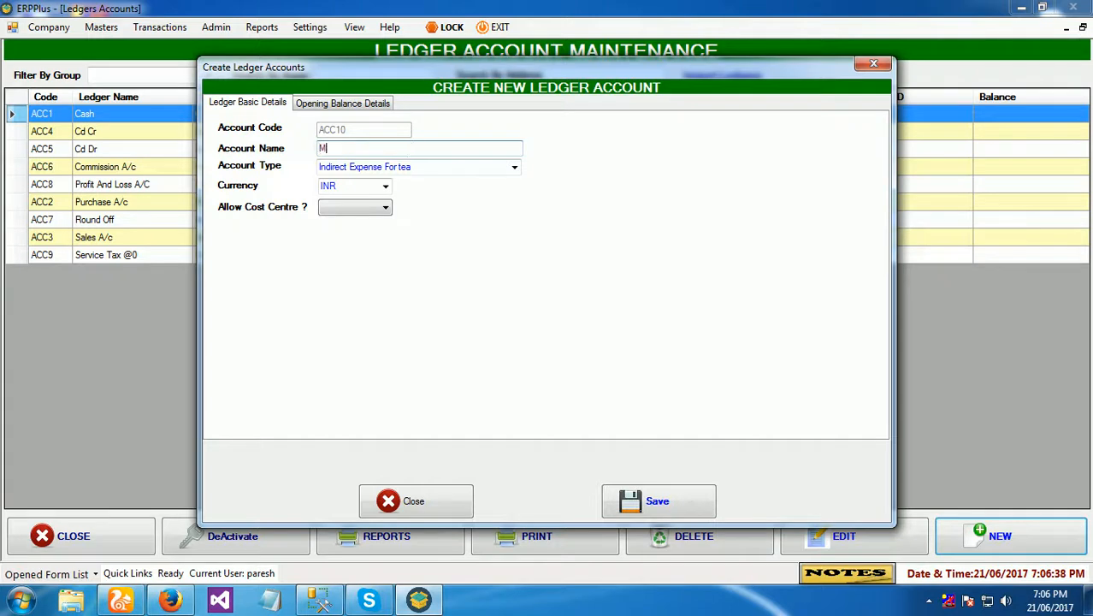
{"action": "type", "text": "Mr."}
{"action": "left_click", "coordinate": [516, 168]}
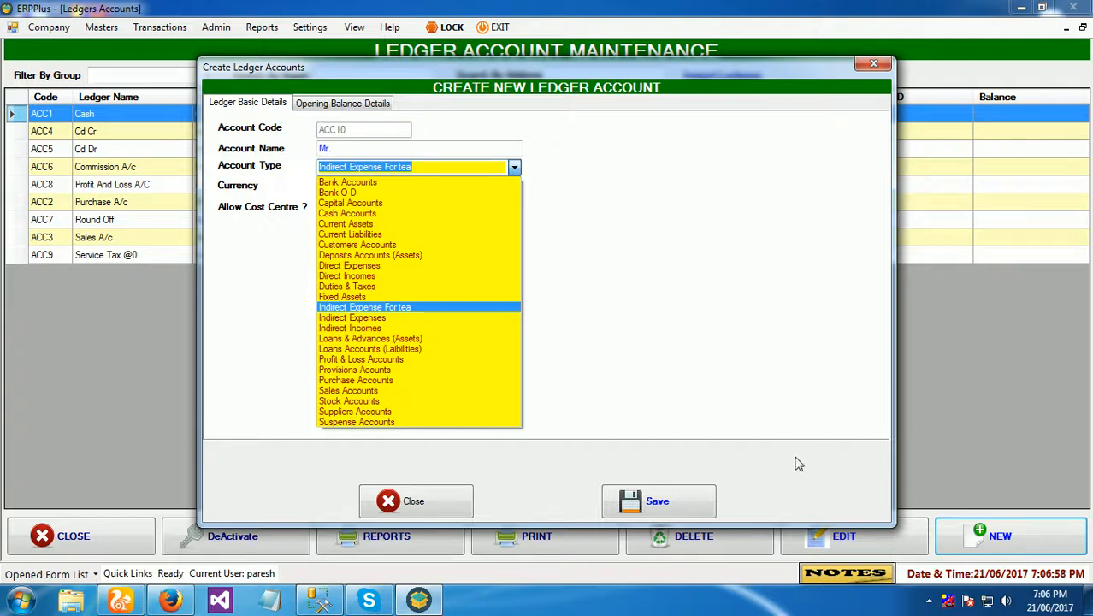
{"action": "left_click", "coordinate": [930, 602]}
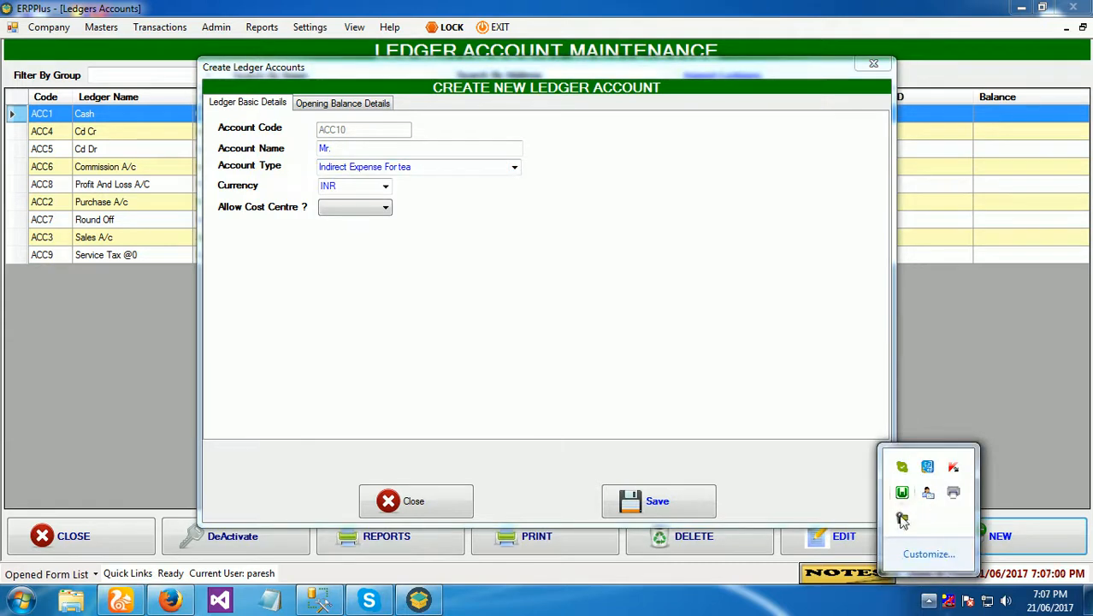
{"action": "left_click", "coordinate": [903, 518]}
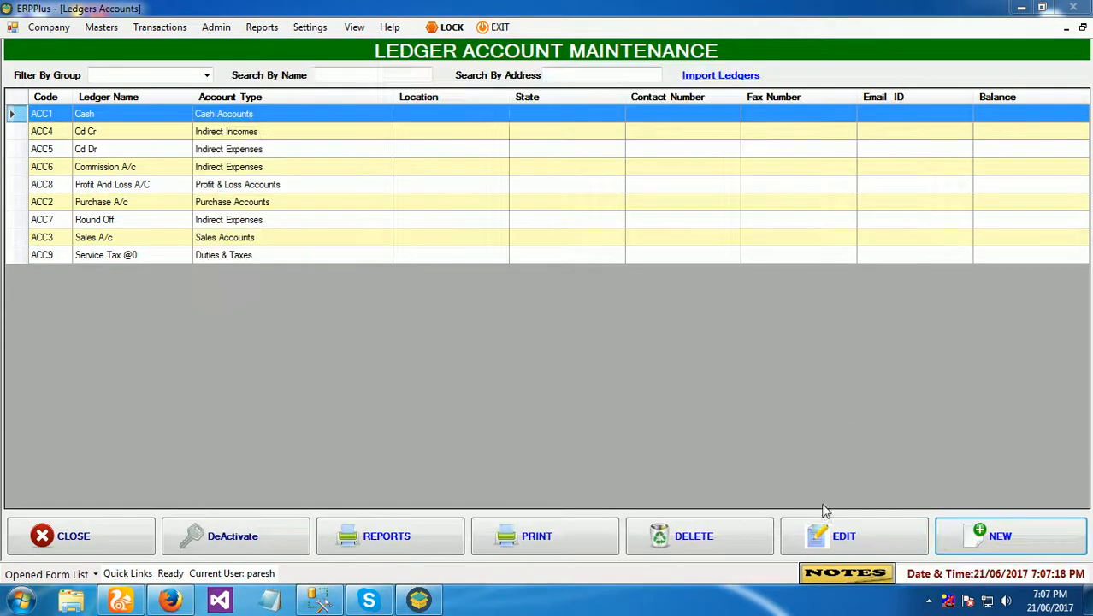
Start a new ledger account with account type "Customers Accounts" and currency INR
{"action": "left_click", "coordinate": [997, 536]}
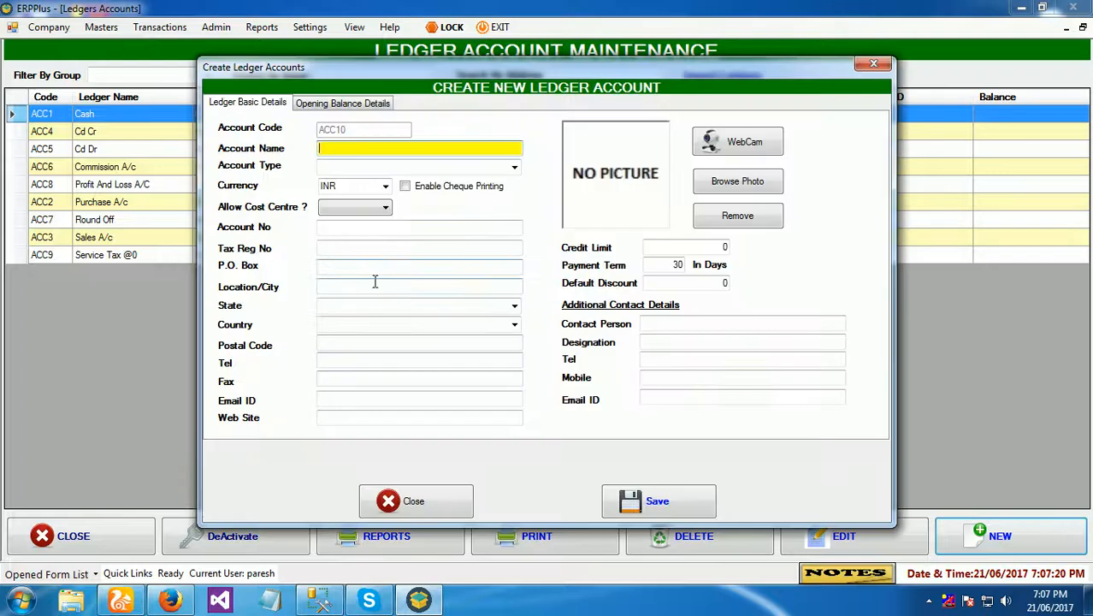
{"action": "left_click", "coordinate": [370, 167]}
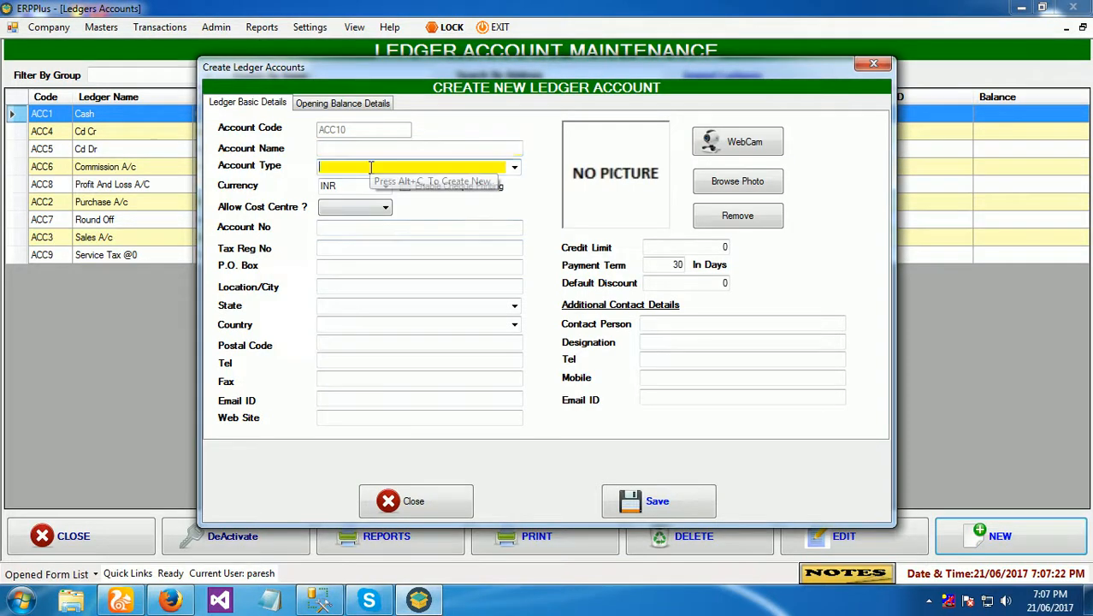
{"action": "type", "text": "Customers Accounts"}
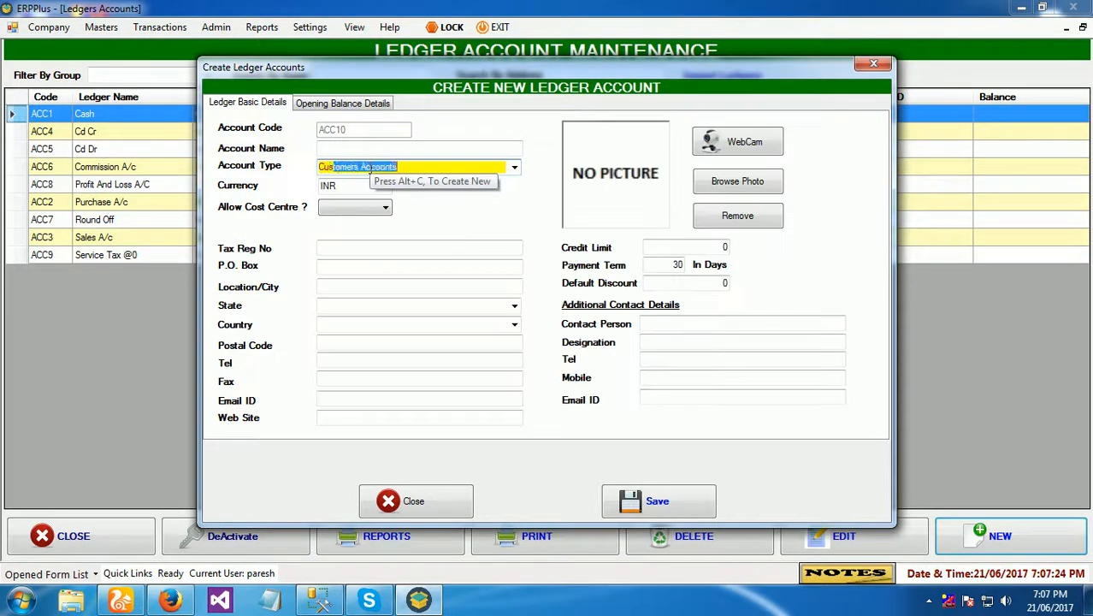
{"action": "key", "text": "Tab"}
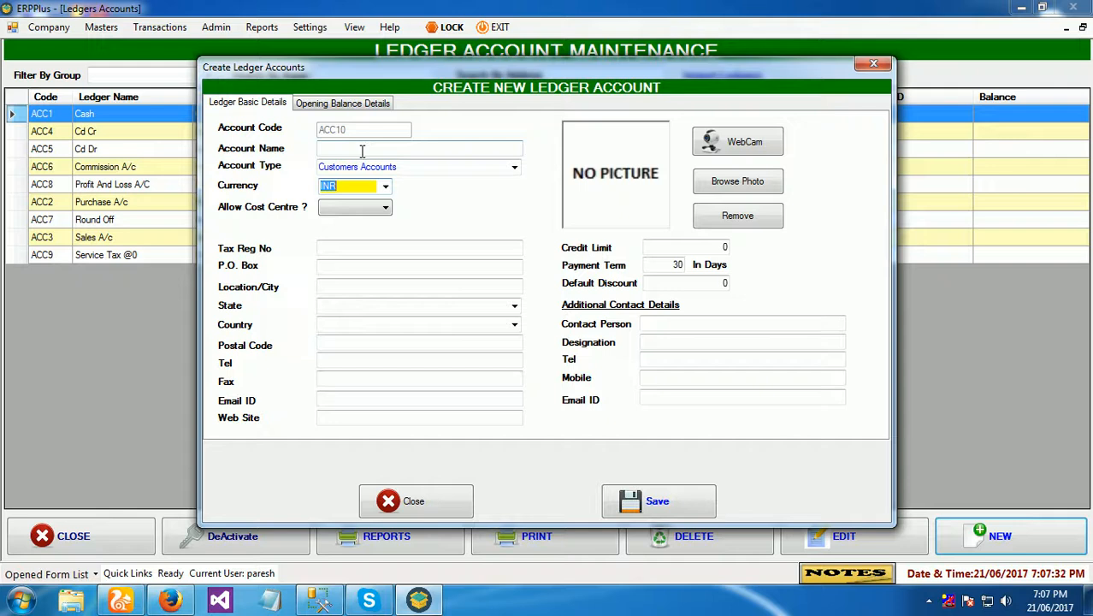
{"action": "left_click", "coordinate": [385, 188]}
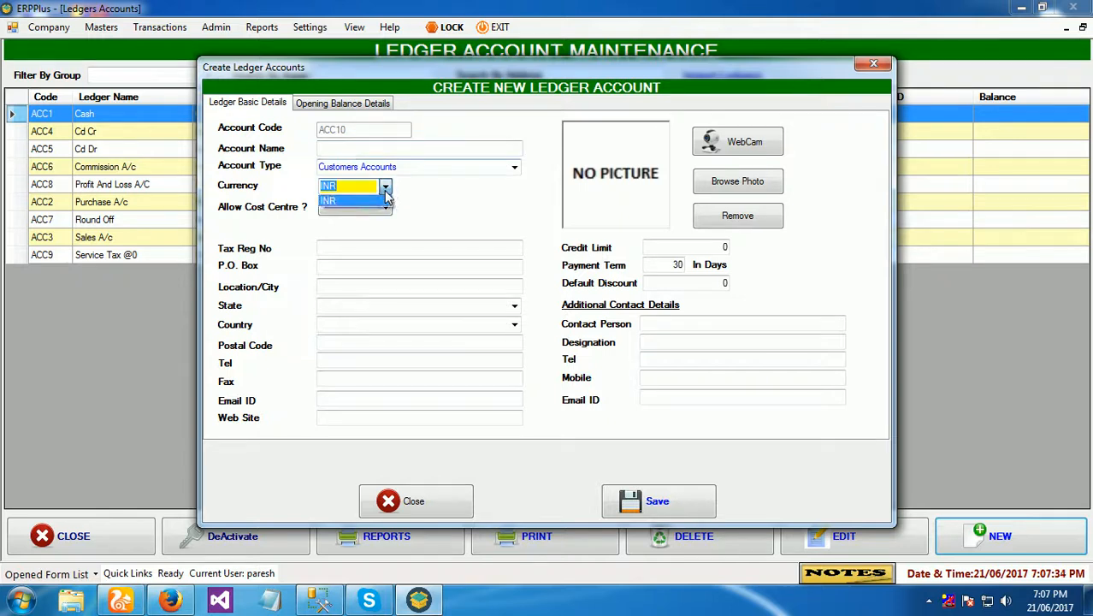
{"action": "left_click", "coordinate": [385, 200]}
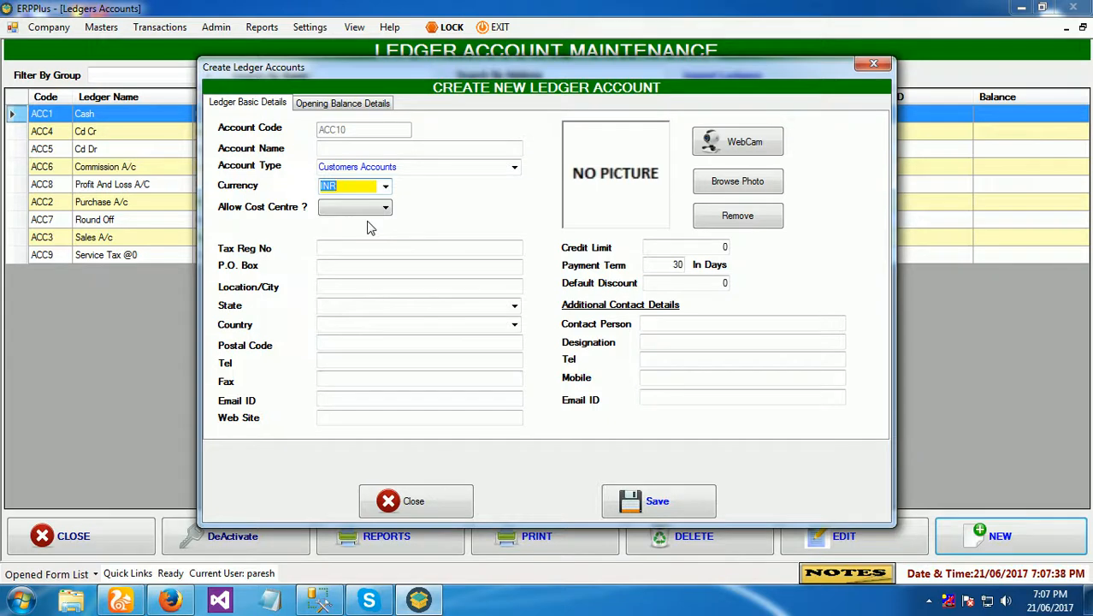
Review the new ledger's tax registration, credit limit, payment term and contact person fields, and close the form and the ledger list
{"action": "left_click", "coordinate": [334, 247]}
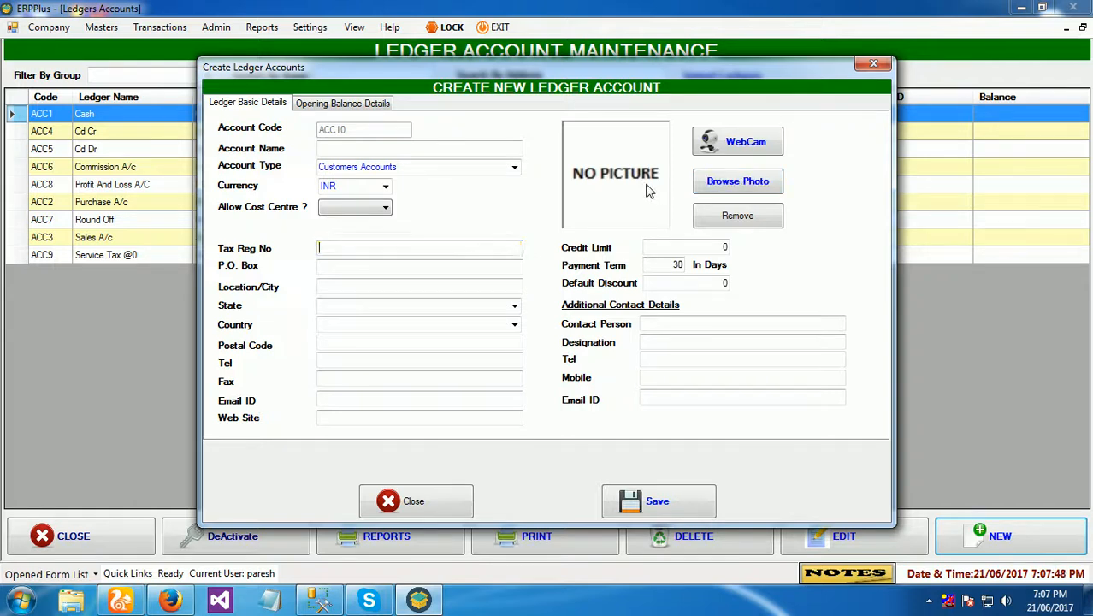
{"action": "left_click", "coordinate": [657, 246]}
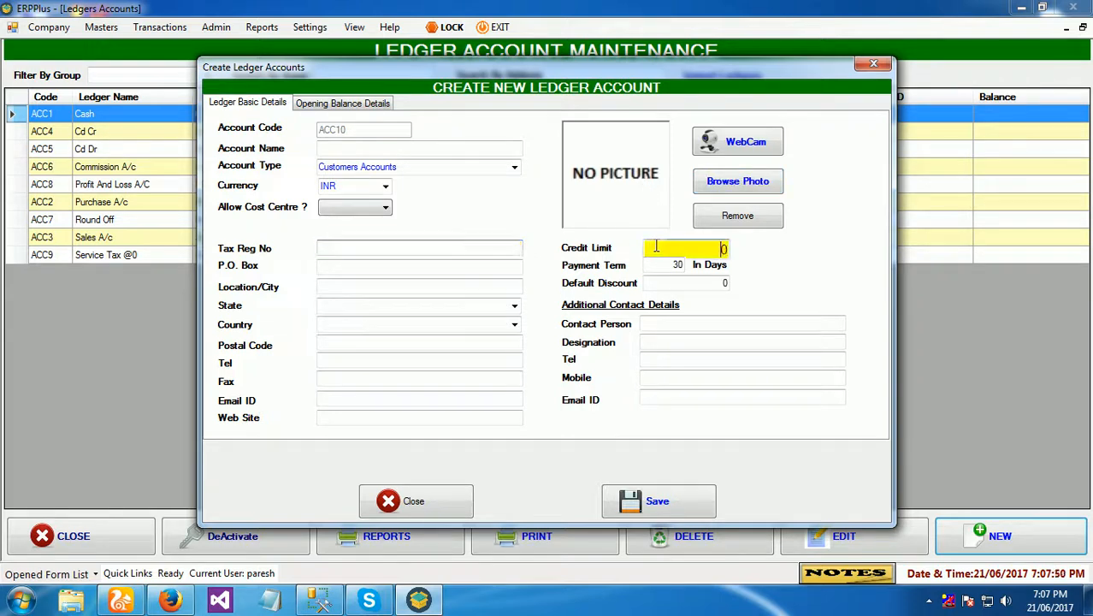
{"action": "double_click", "coordinate": [724, 248]}
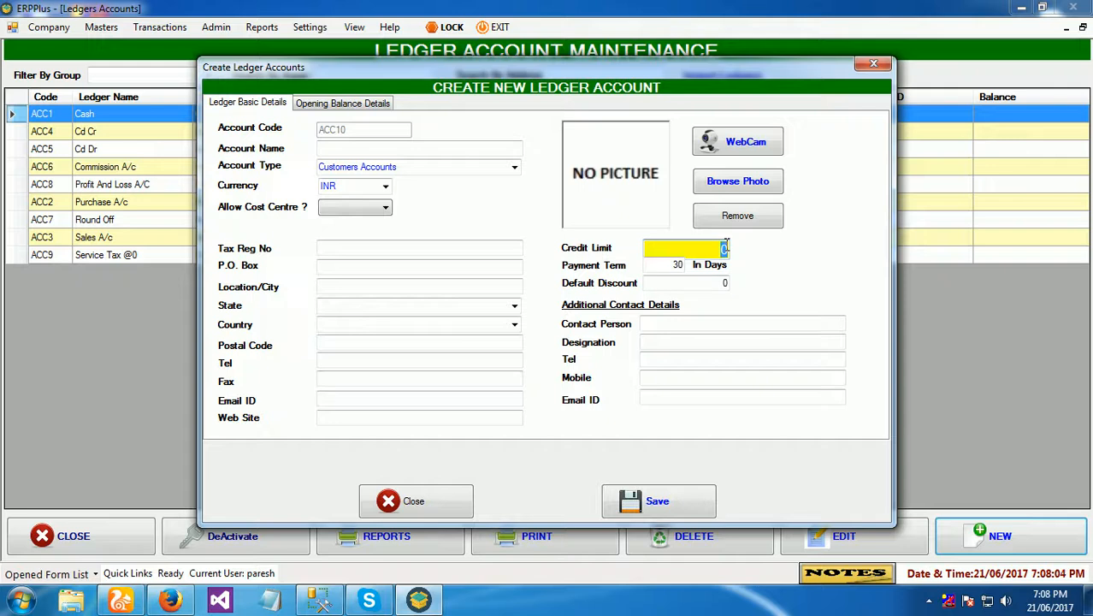
{"action": "left_click", "coordinate": [663, 267]}
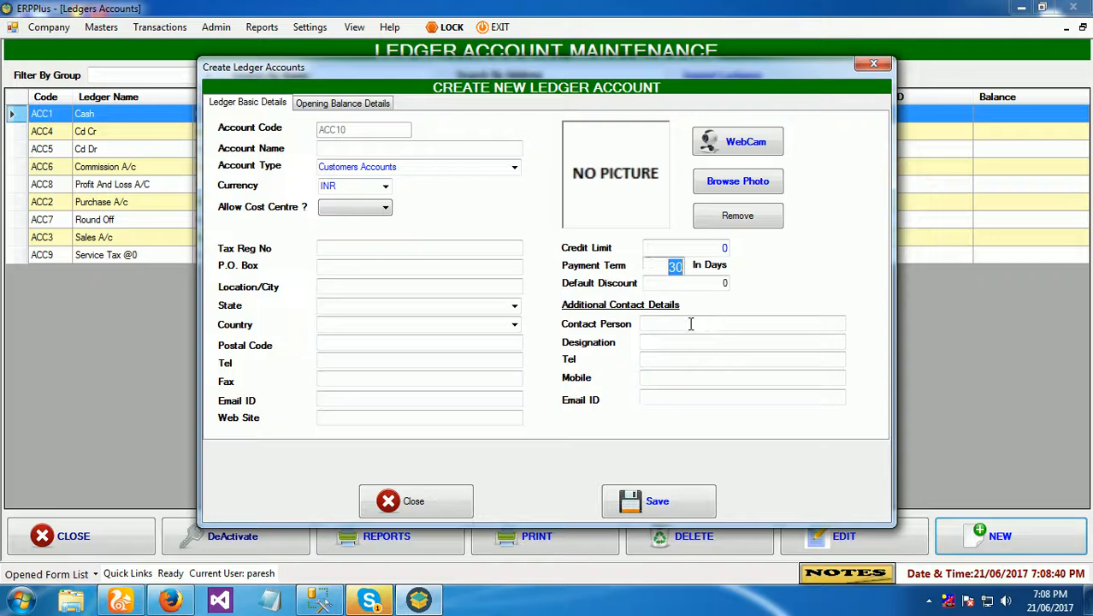
{"action": "left_click", "coordinate": [688, 325]}
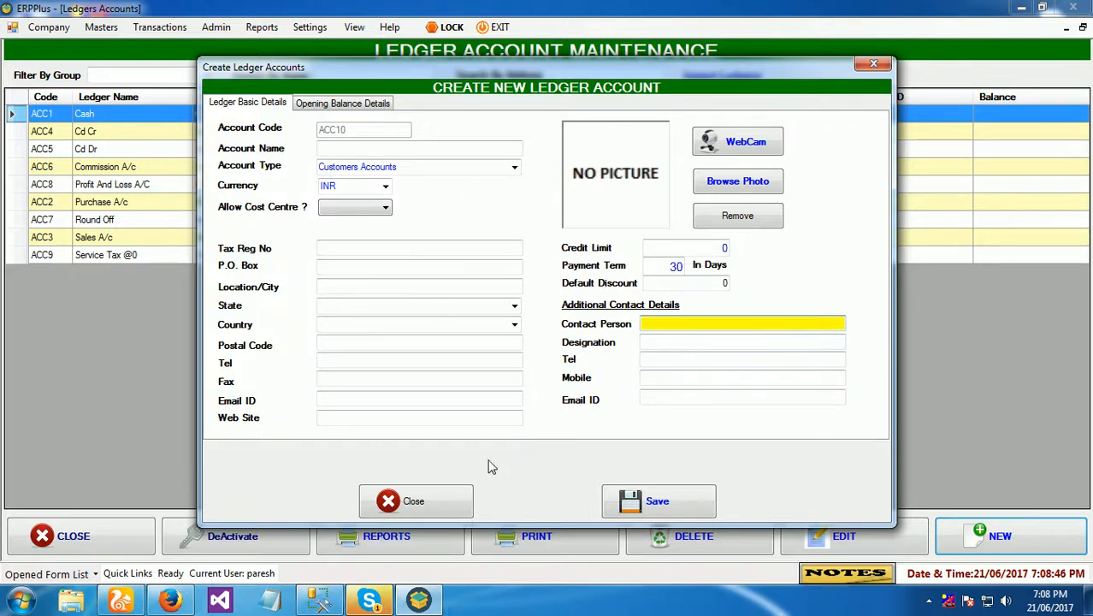
{"action": "left_click", "coordinate": [414, 502]}
{"action": "left_click", "coordinate": [124, 526]}
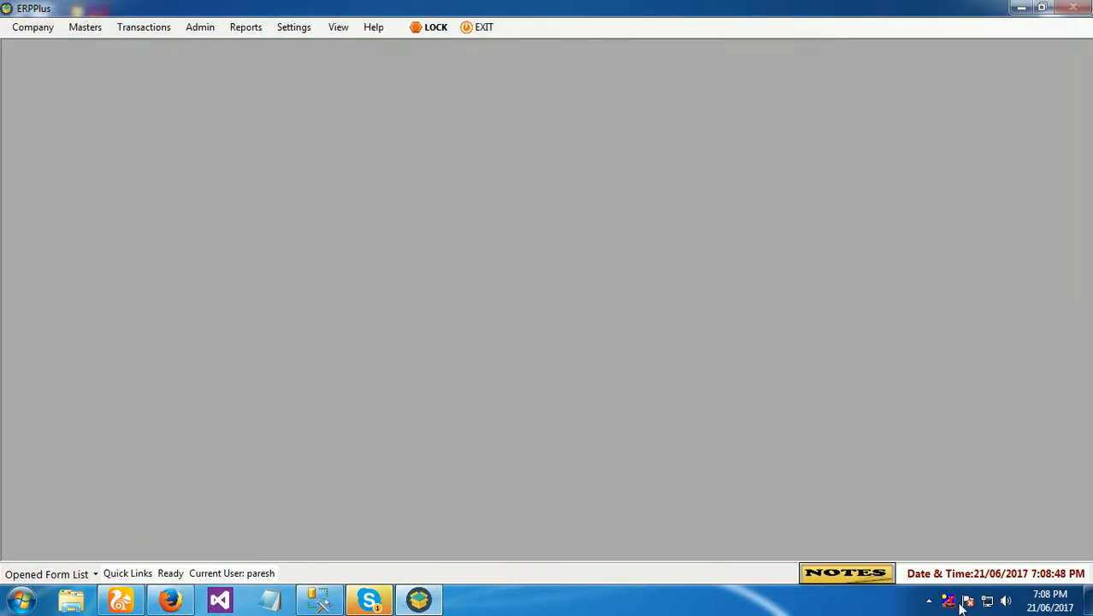
{"action": "left_click", "coordinate": [929, 601]}
{"action": "left_click", "coordinate": [902, 518]}
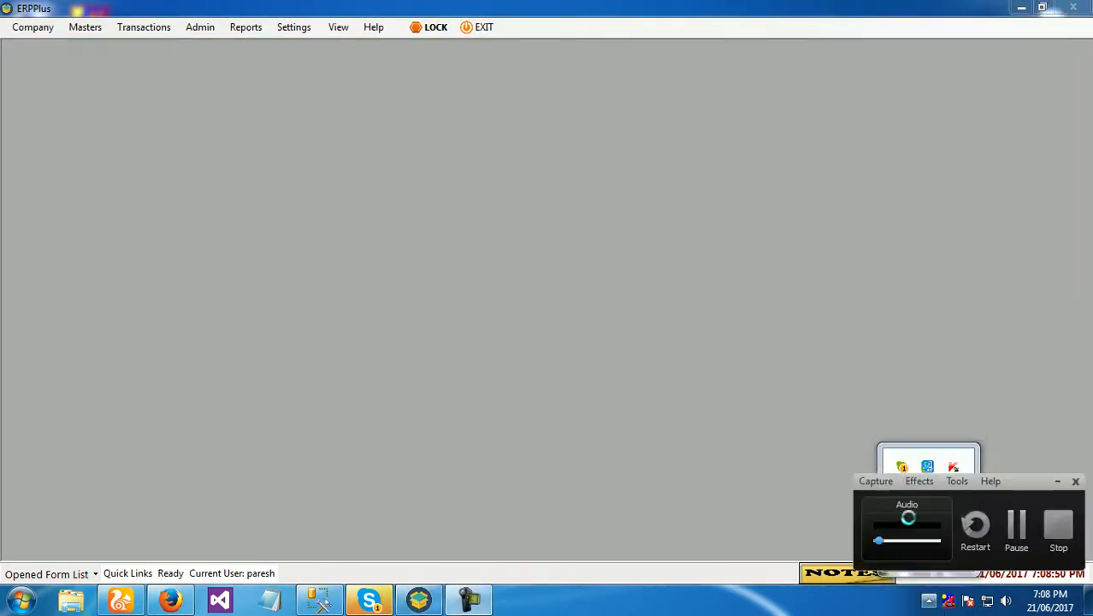
{"action": "left_click", "coordinate": [1016, 552]}
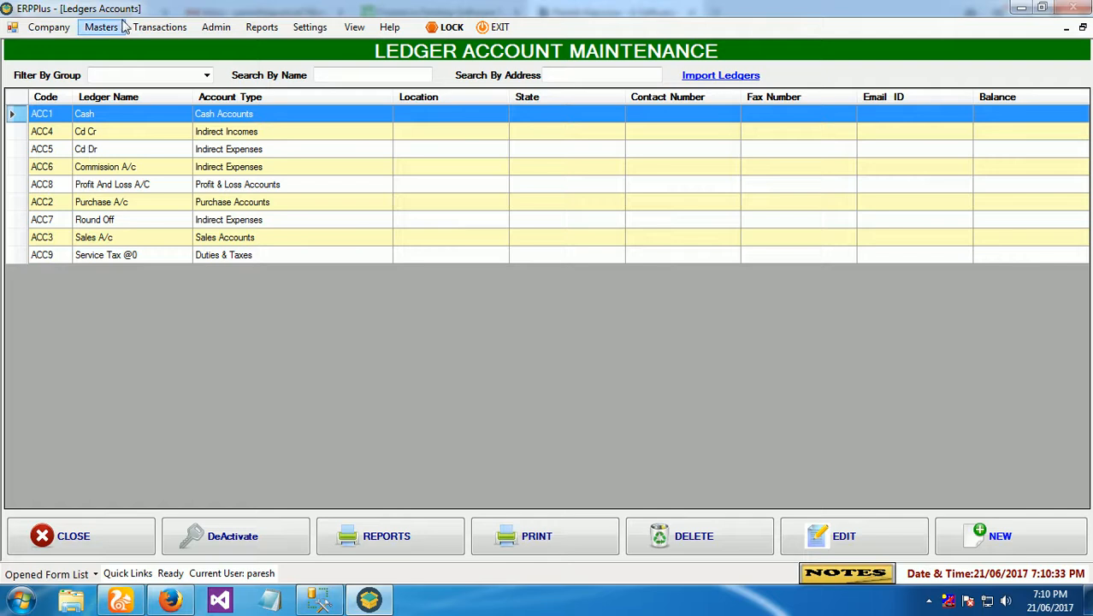
Open the tax clauses master, start a new clause and review its tax type choices and clause name field
{"action": "left_click", "coordinate": [105, 27]}
{"action": "mouse_move", "coordinate": [124, 51]}
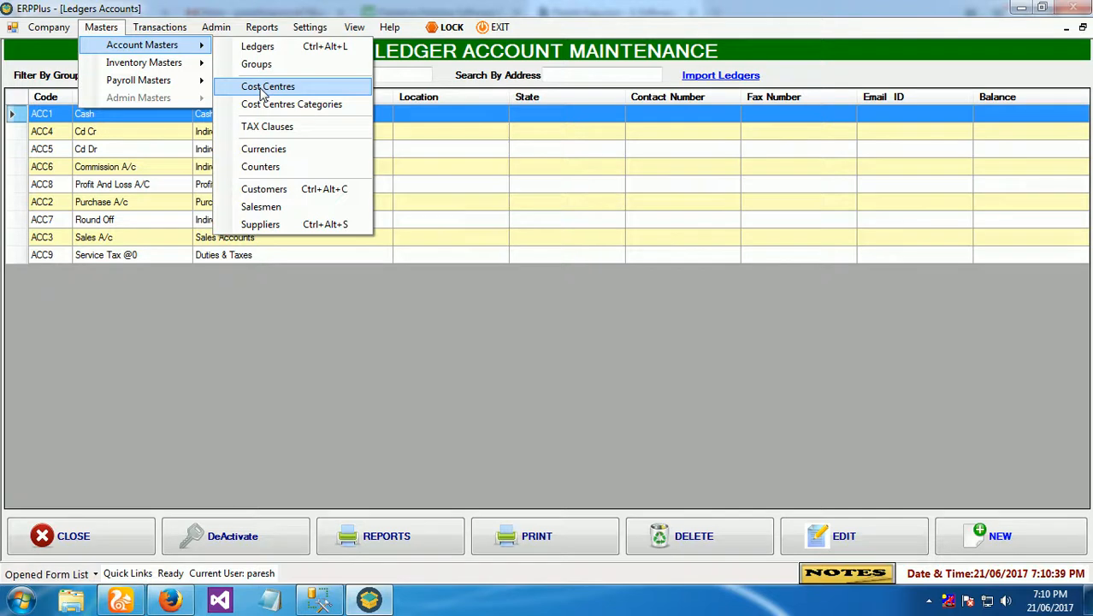
{"action": "left_click", "coordinate": [275, 126]}
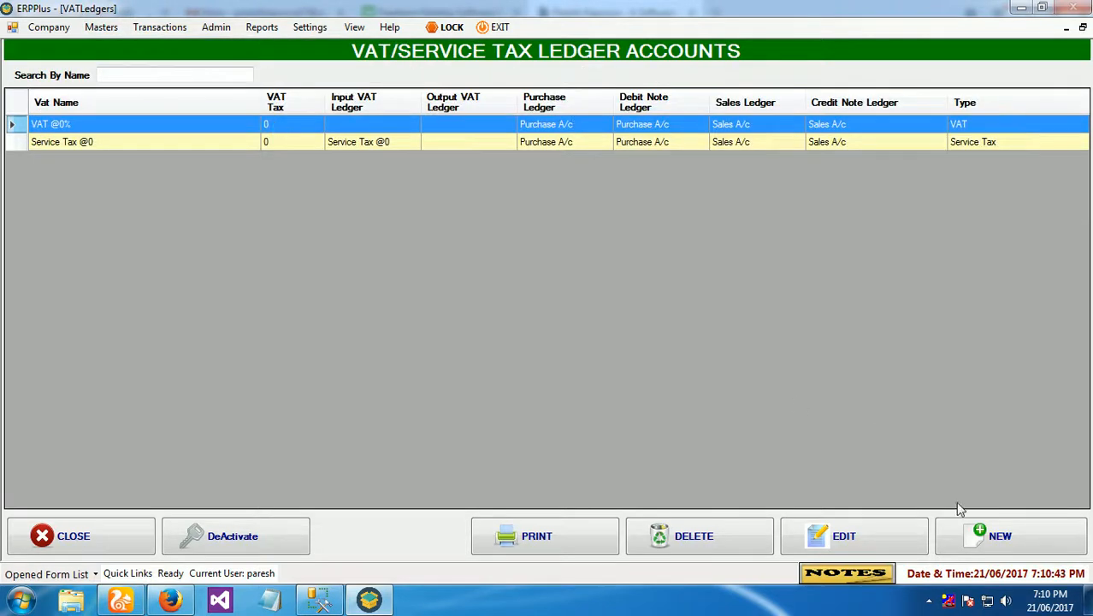
{"action": "left_click", "coordinate": [996, 537]}
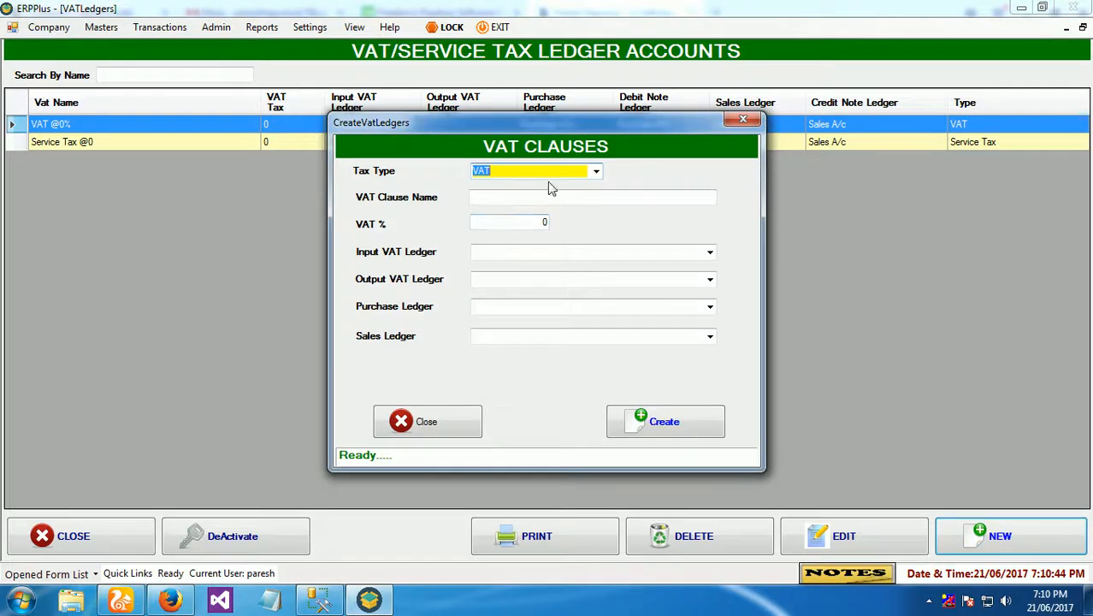
{"action": "left_click", "coordinate": [596, 171]}
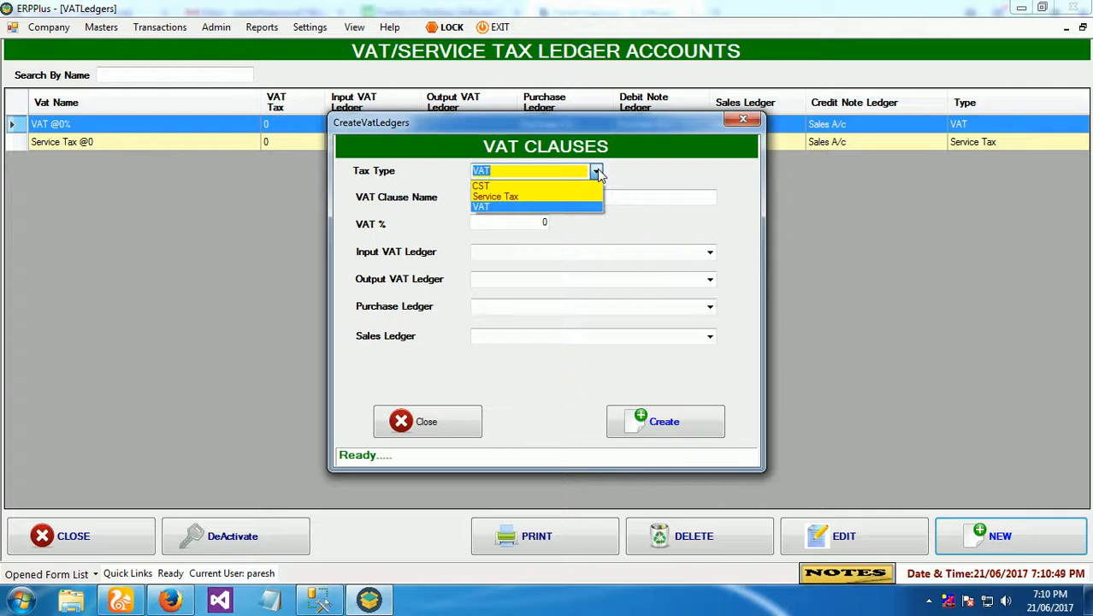
{"action": "left_click", "coordinate": [596, 172]}
{"action": "left_click", "coordinate": [575, 197]}
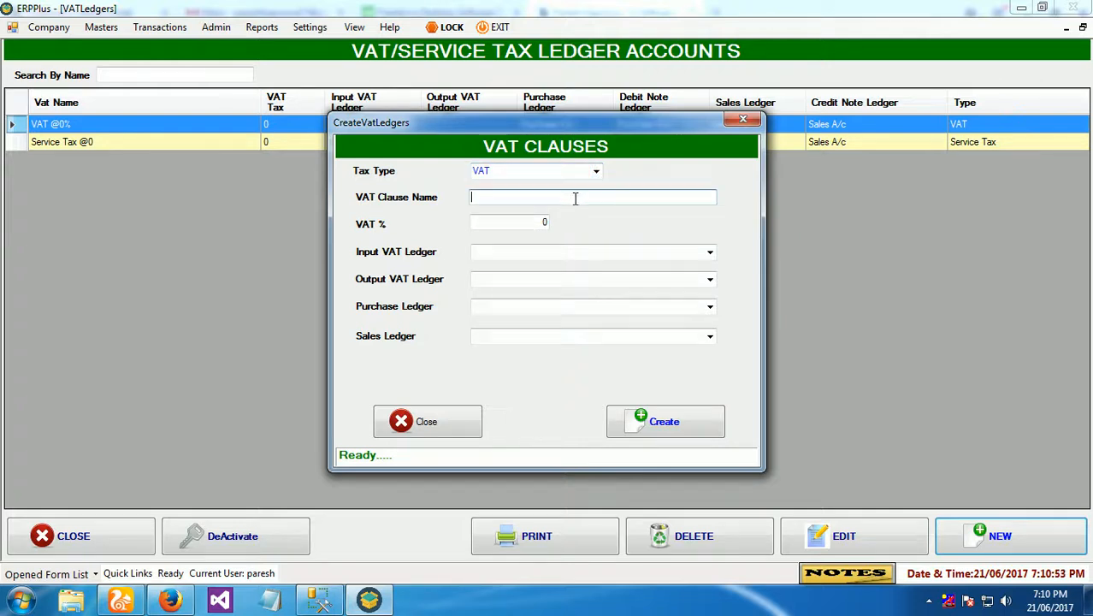
Look through the purchase, sales, output VAT and input VAT ledger choices for the new tax clause and close its form unsaved
{"action": "left_click", "coordinate": [643, 252]}
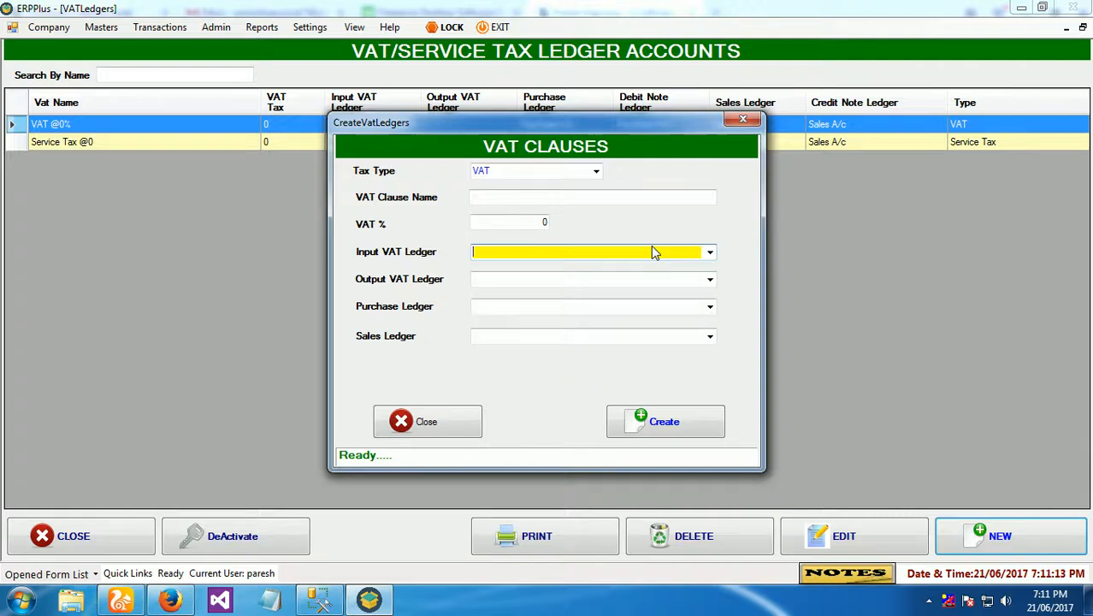
{"action": "left_click", "coordinate": [710, 307]}
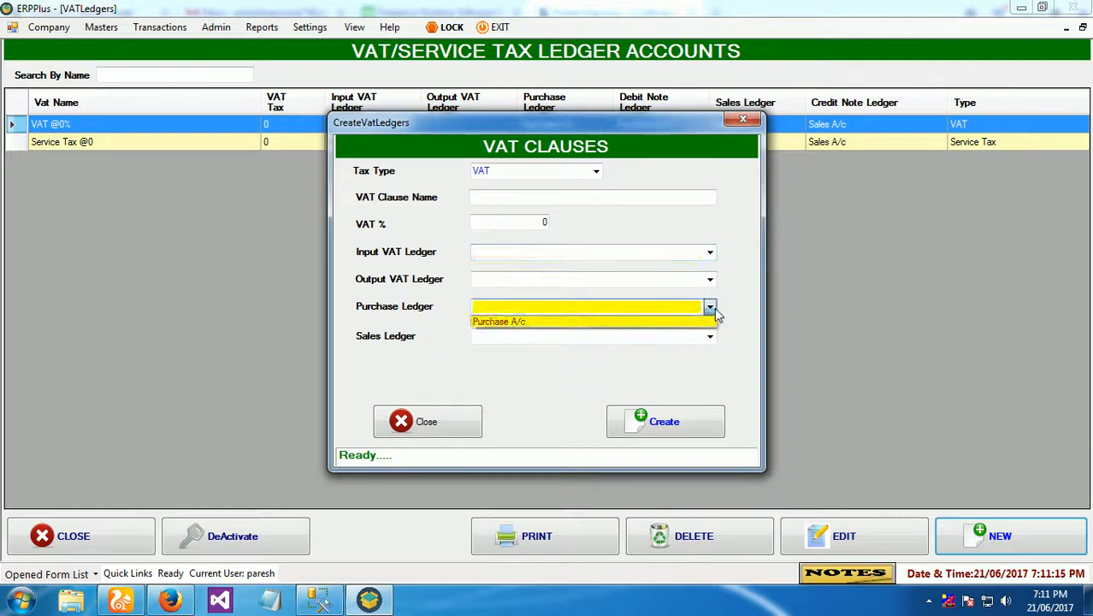
{"action": "left_click", "coordinate": [699, 320]}
{"action": "left_click", "coordinate": [710, 337]}
{"action": "left_click", "coordinate": [682, 350]}
{"action": "left_click", "coordinate": [709, 281]}
{"action": "left_click", "coordinate": [684, 293]}
{"action": "left_click", "coordinate": [709, 252]}
{"action": "left_click", "coordinate": [703, 267]}
{"action": "left_click", "coordinate": [398, 421]}
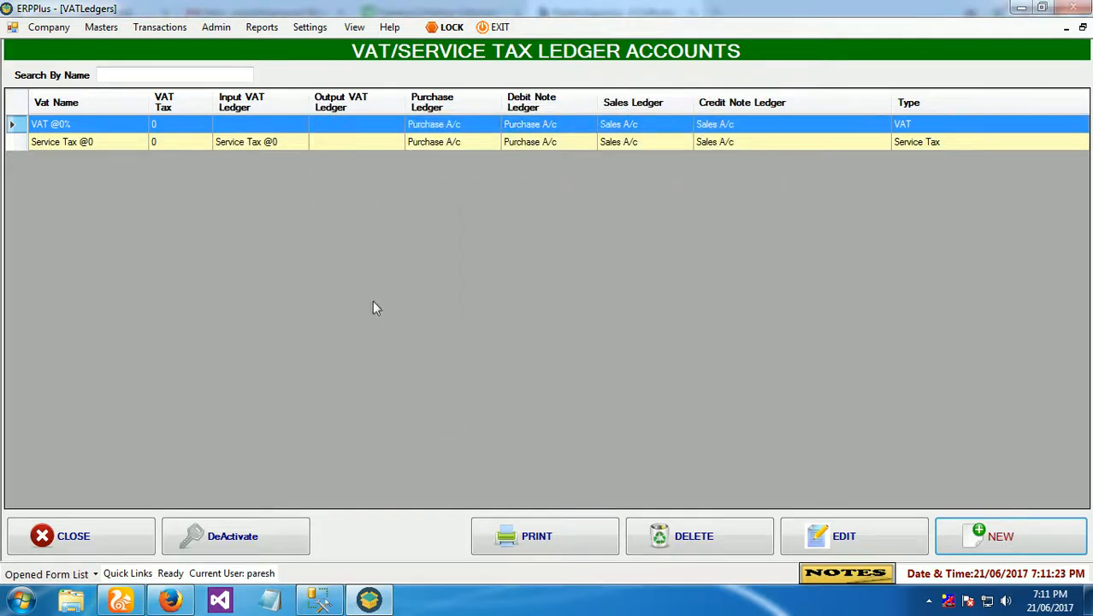
Open the customers master, review the new customer form with its opening balance details, and close the form unsaved
{"action": "left_click", "coordinate": [101, 26]}
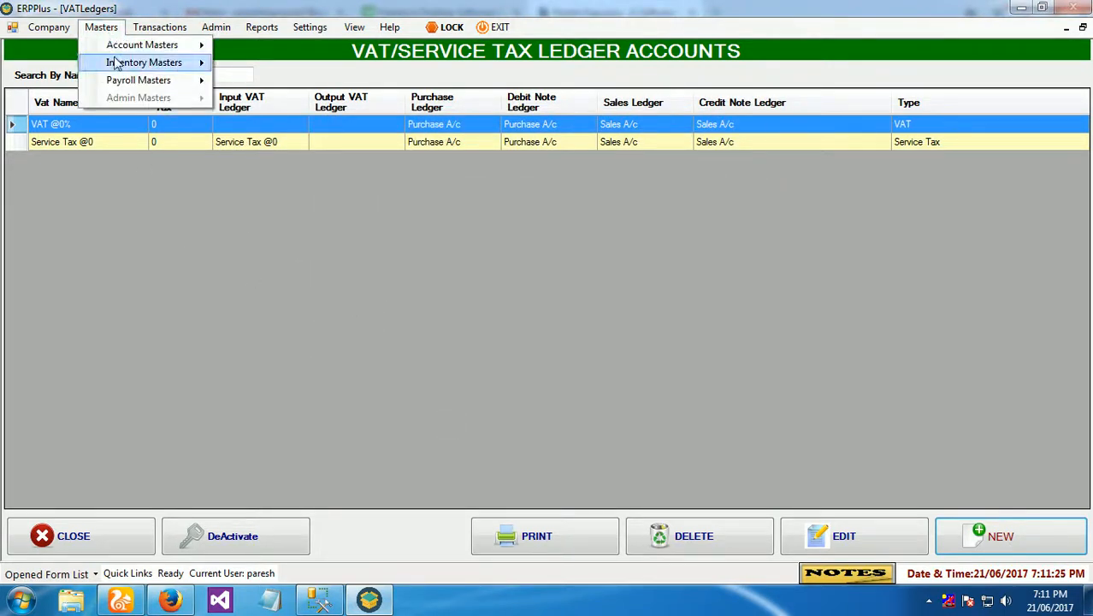
{"action": "mouse_move", "coordinate": [115, 51]}
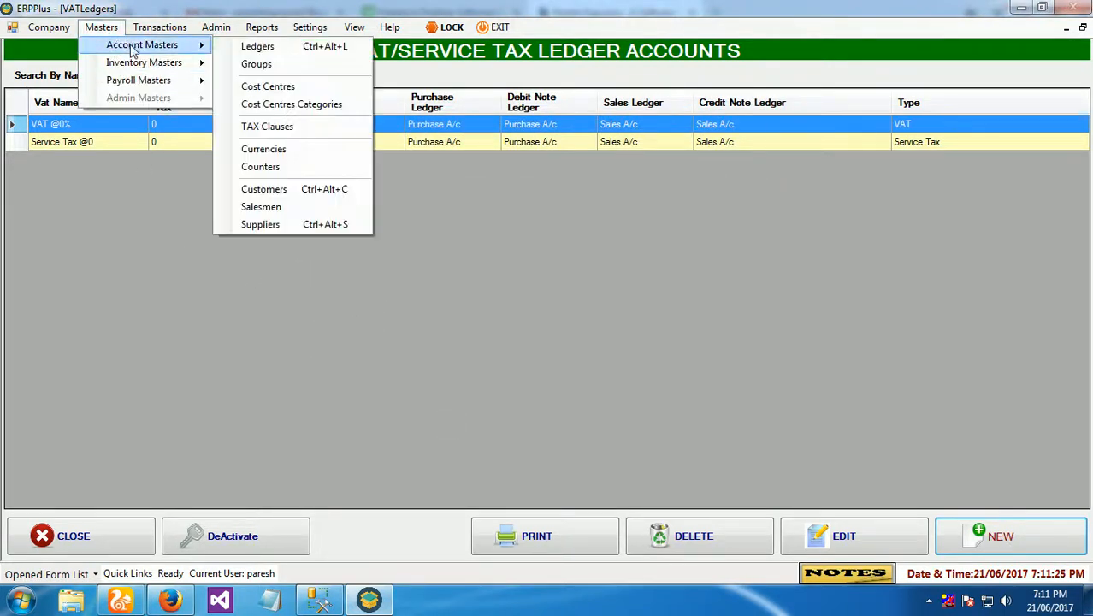
{"action": "left_click", "coordinate": [288, 191]}
{"action": "left_click", "coordinate": [979, 533]}
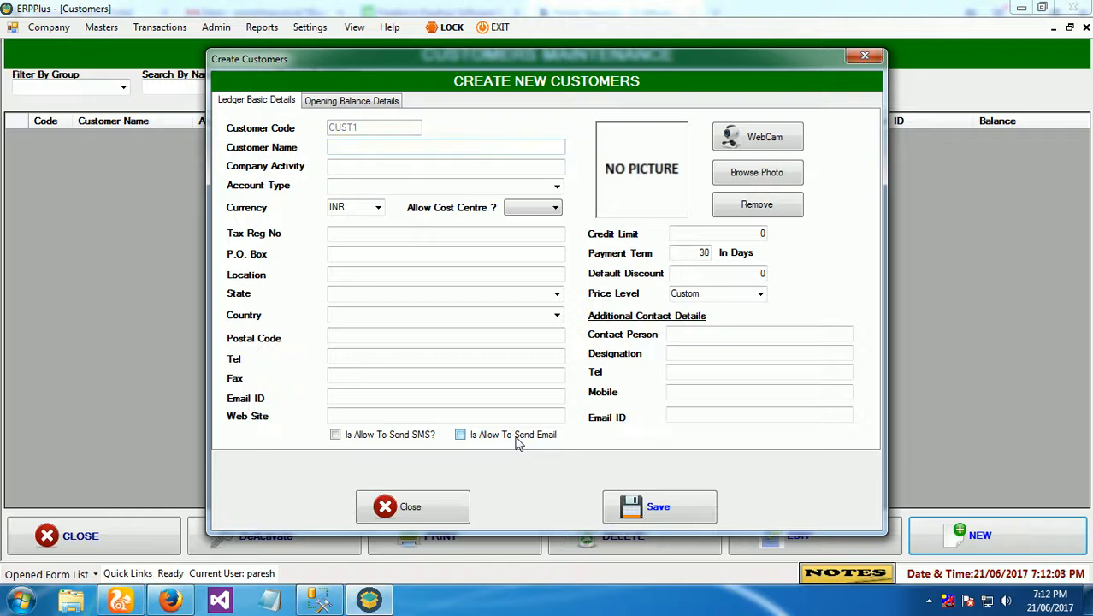
{"action": "left_click", "coordinate": [333, 101]}
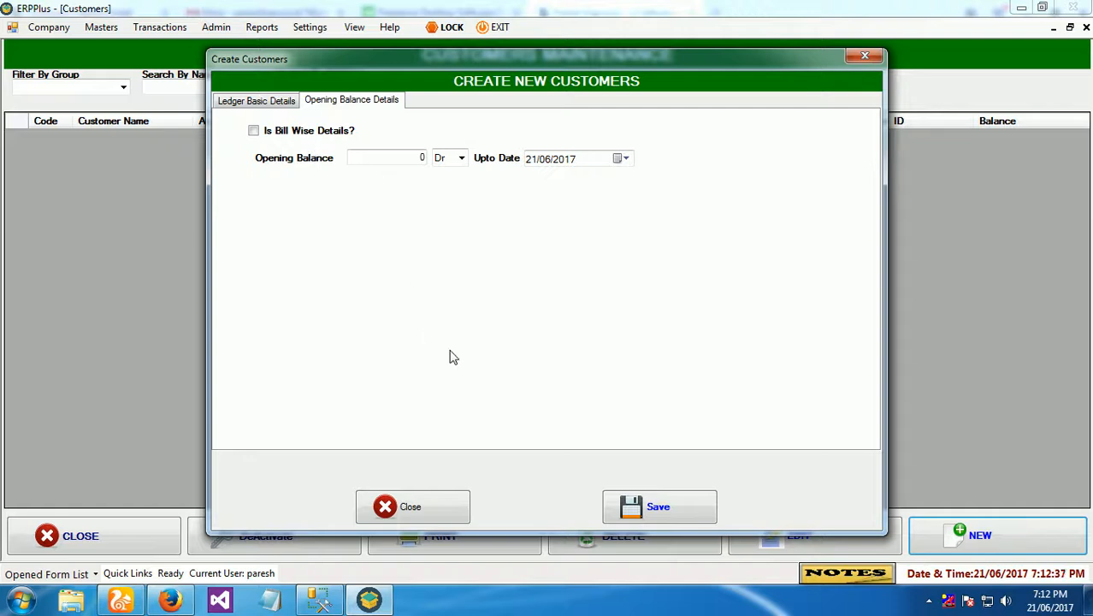
{"action": "left_click", "coordinate": [406, 506]}
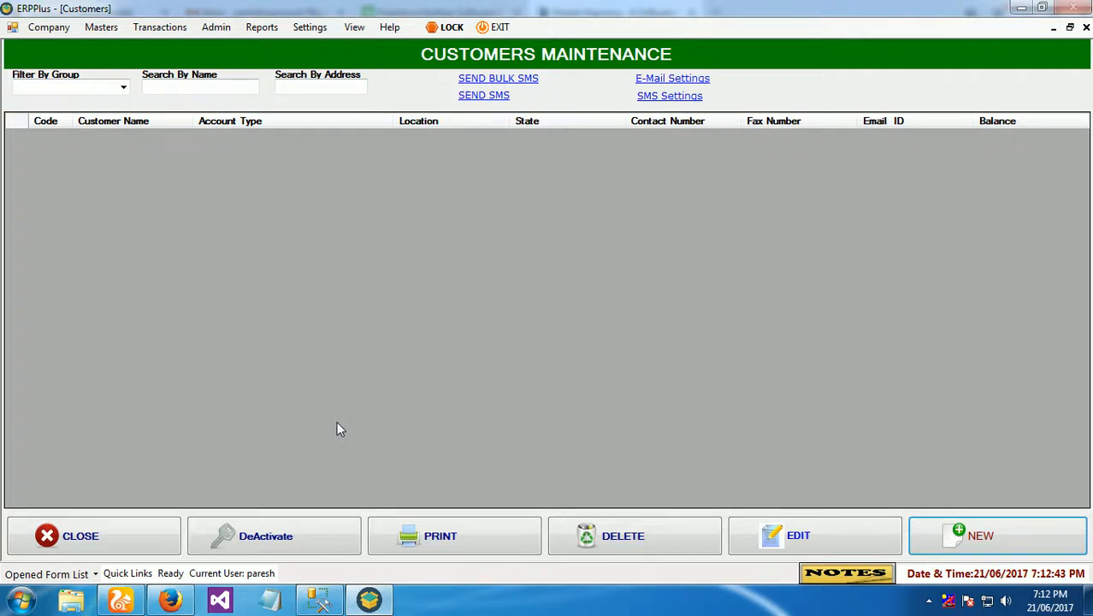
View the customer SMS settings and e-mail settings, closing each of them and the customers master
{"action": "left_click", "coordinate": [655, 96]}
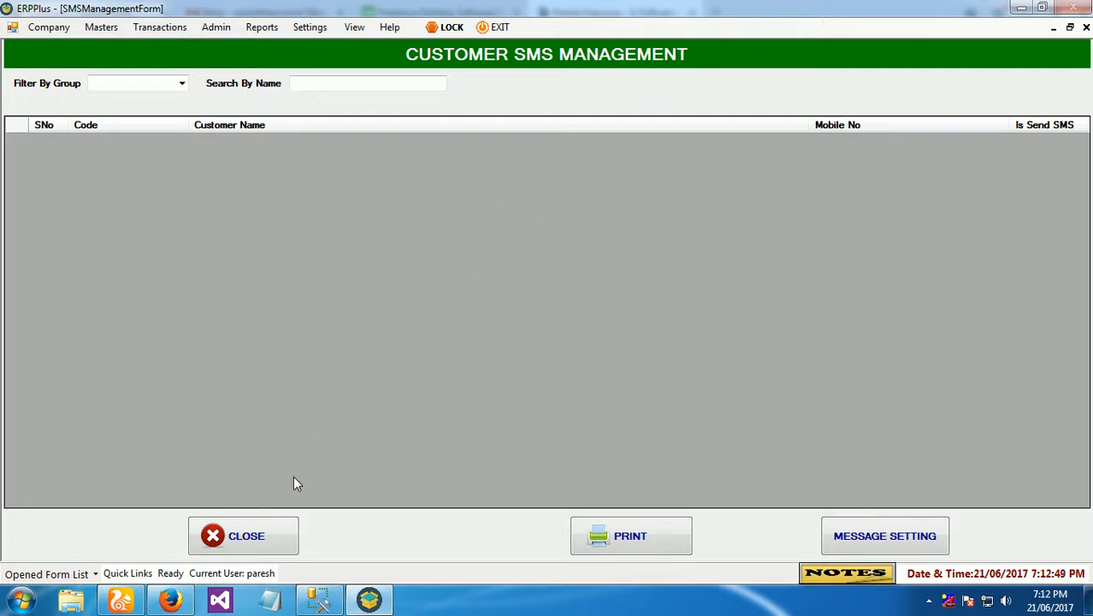
{"action": "left_click", "coordinate": [255, 532]}
{"action": "left_click", "coordinate": [650, 83]}
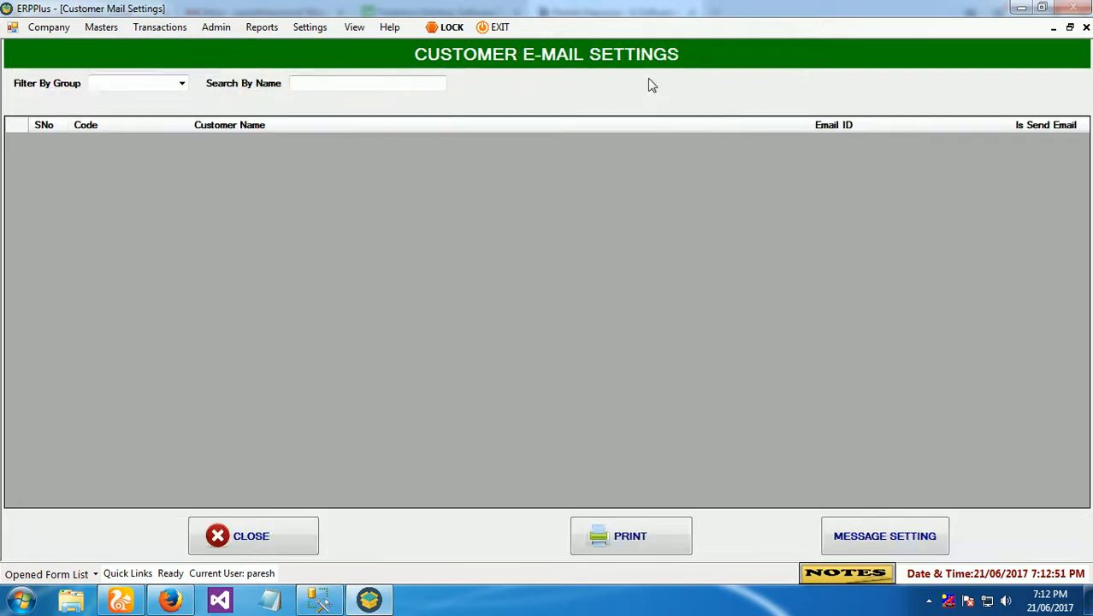
{"action": "left_click", "coordinate": [291, 532]}
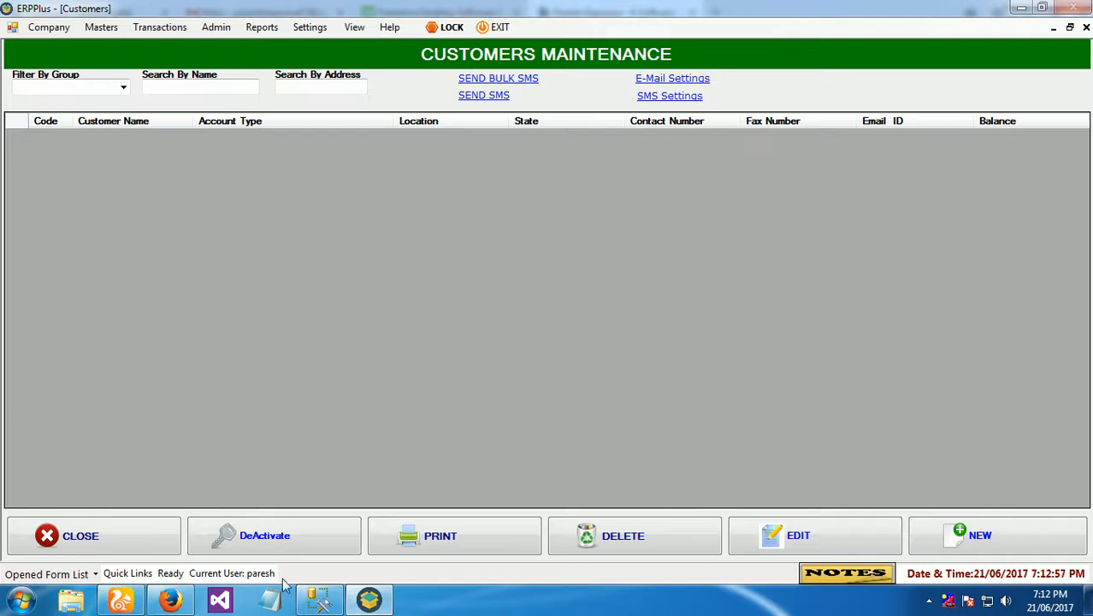
{"action": "left_click", "coordinate": [77, 536]}
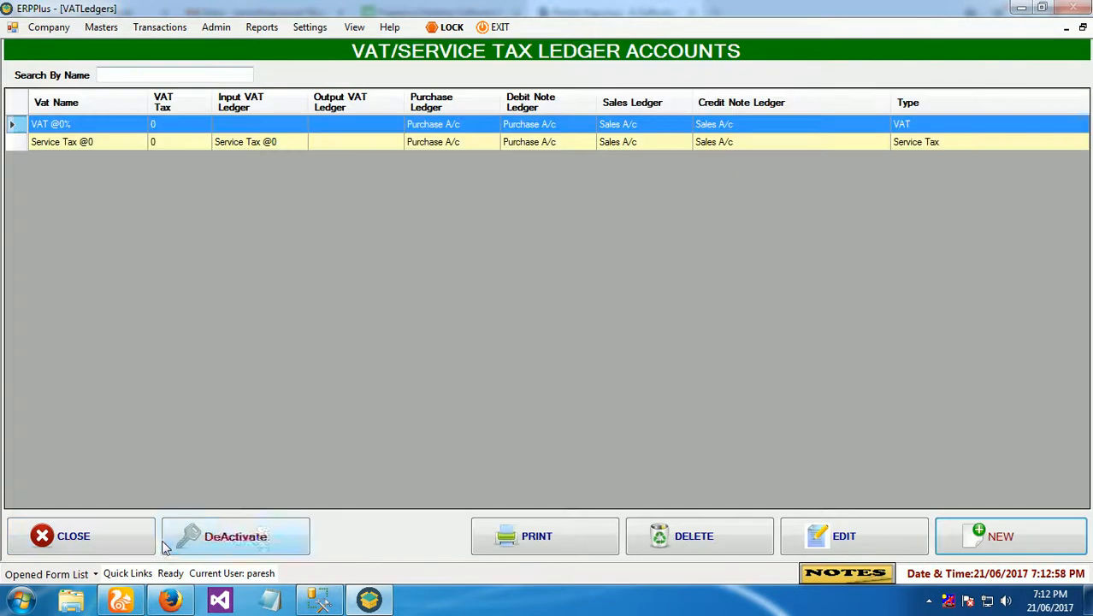
Open the salesmen master and start a new sales person
{"action": "left_click", "coordinate": [99, 28]}
{"action": "mouse_move", "coordinate": [108, 45]}
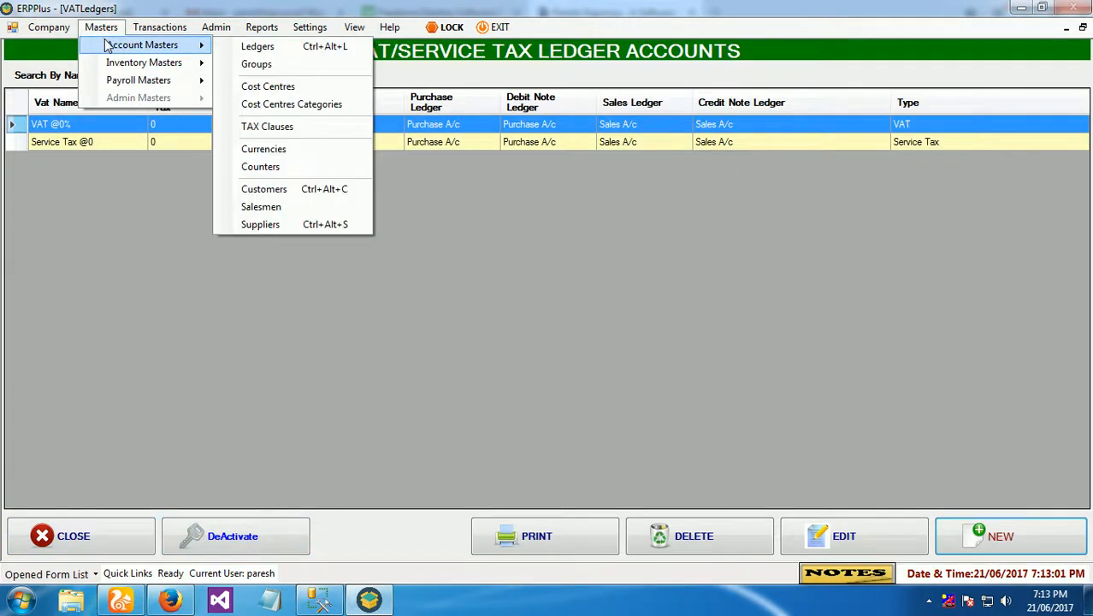
{"action": "left_click", "coordinate": [280, 207]}
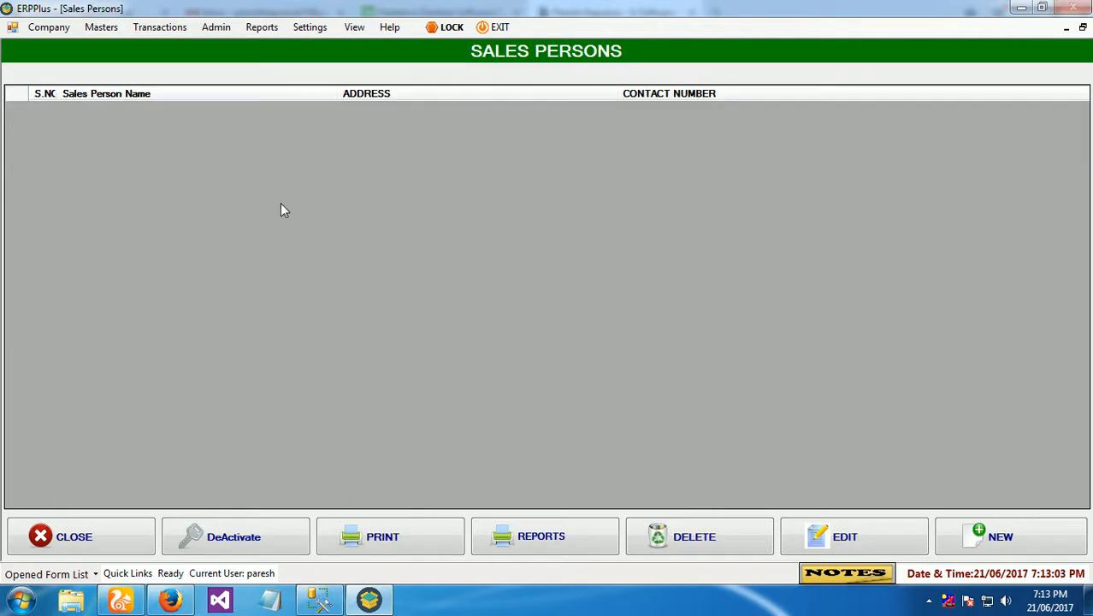
{"action": "left_click", "coordinate": [997, 536]}
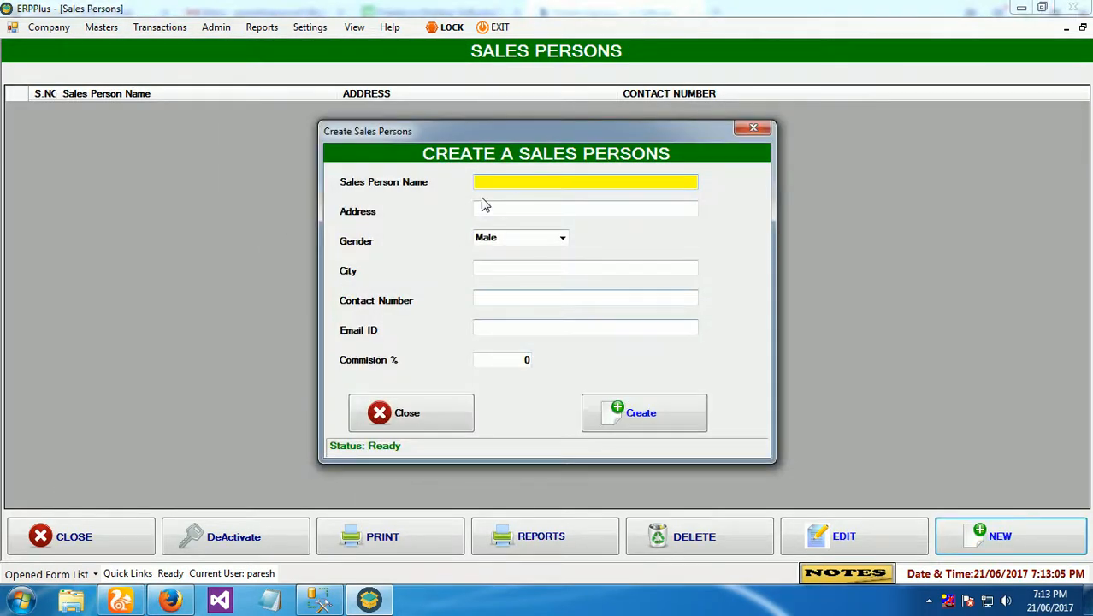
Review the new sales person form, close it unsaved, and close the sales persons and ledger accounts masters
{"action": "left_click", "coordinate": [516, 180]}
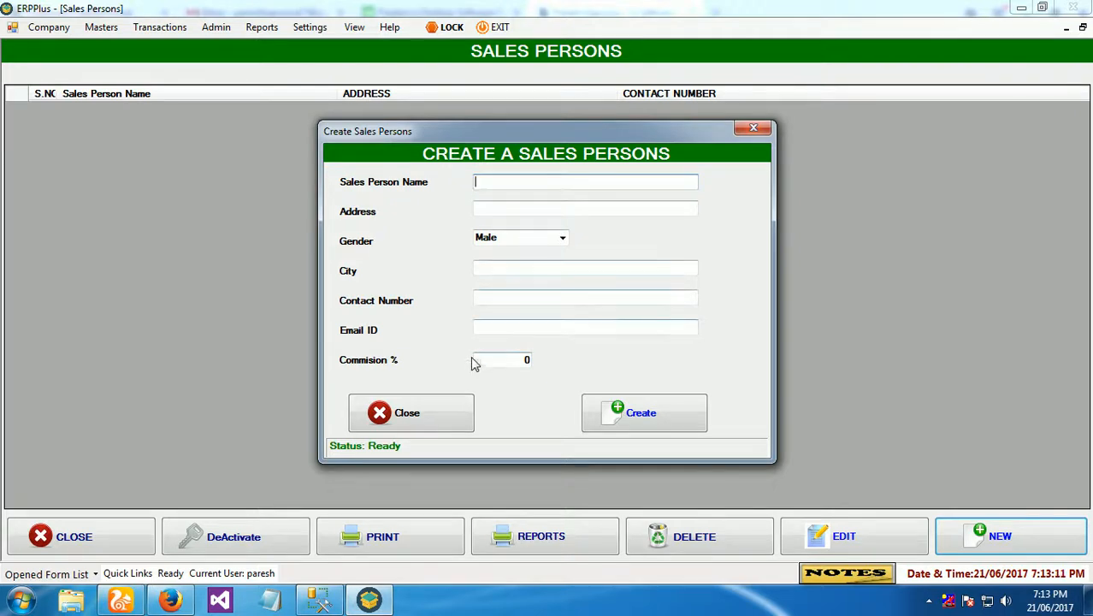
{"action": "left_click", "coordinate": [421, 408]}
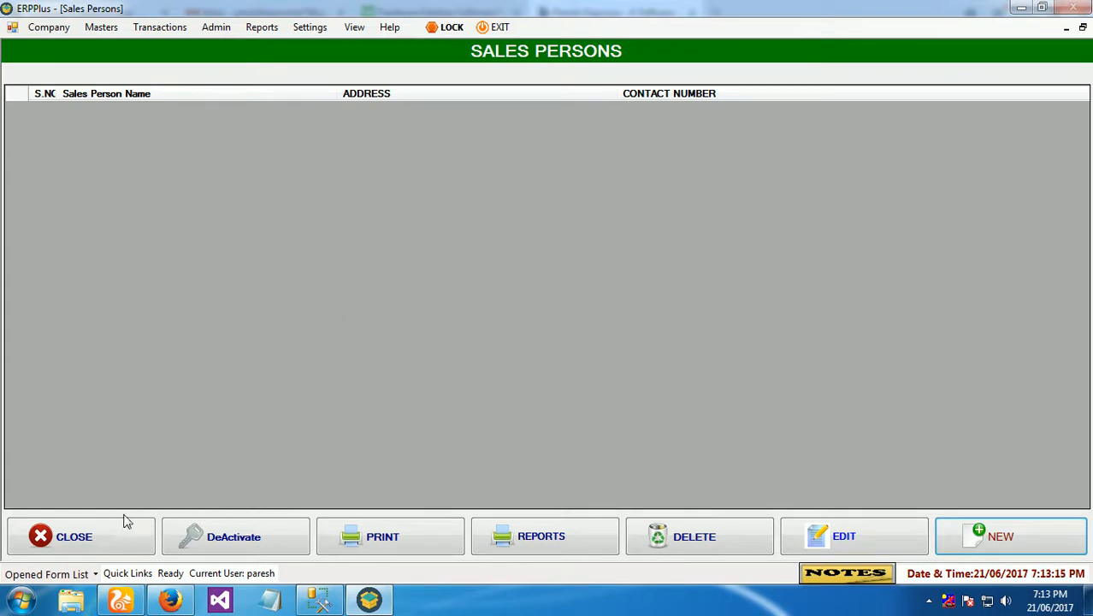
{"action": "left_click", "coordinate": [115, 530]}
{"action": "left_click", "coordinate": [103, 536]}
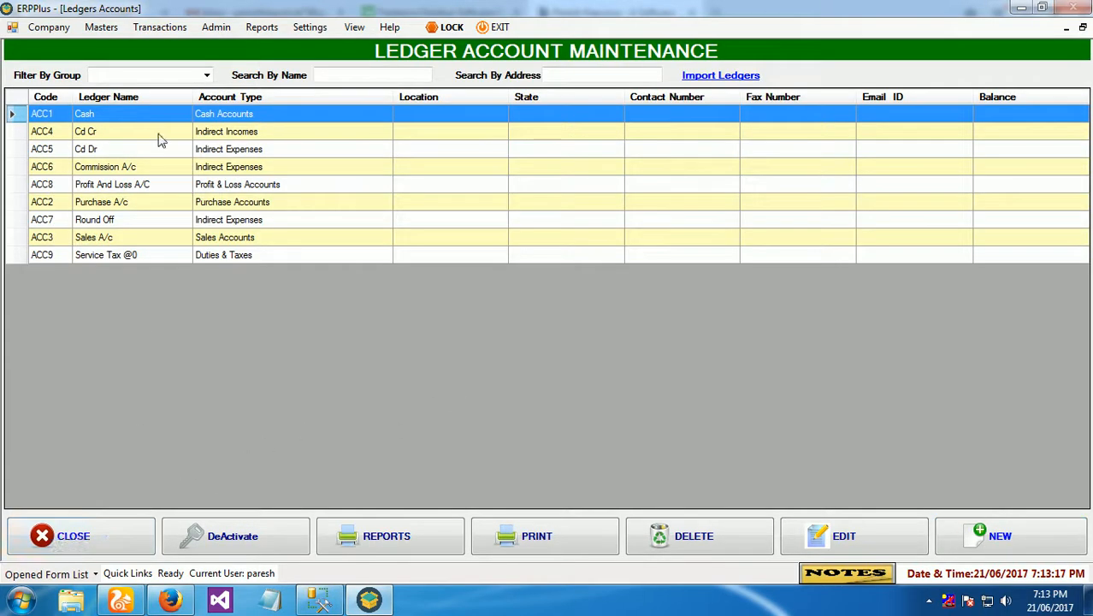
{"action": "left_click", "coordinate": [109, 530]}
Open the stock items inventory master and start a new stock item
{"action": "left_click", "coordinate": [95, 28]}
{"action": "mouse_move", "coordinate": [113, 68]}
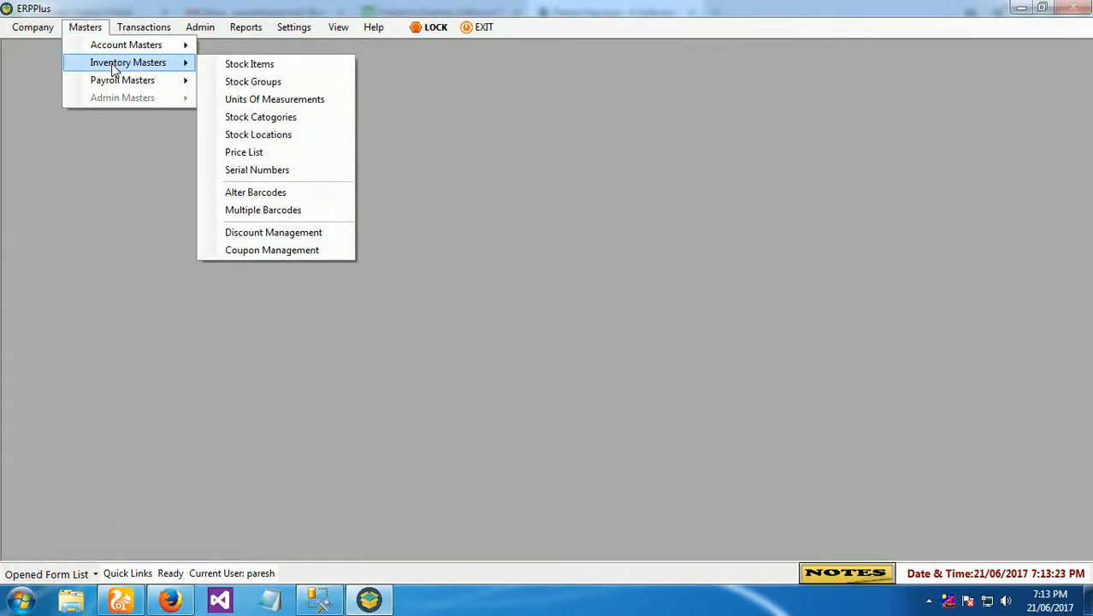
{"action": "left_click", "coordinate": [216, 65]}
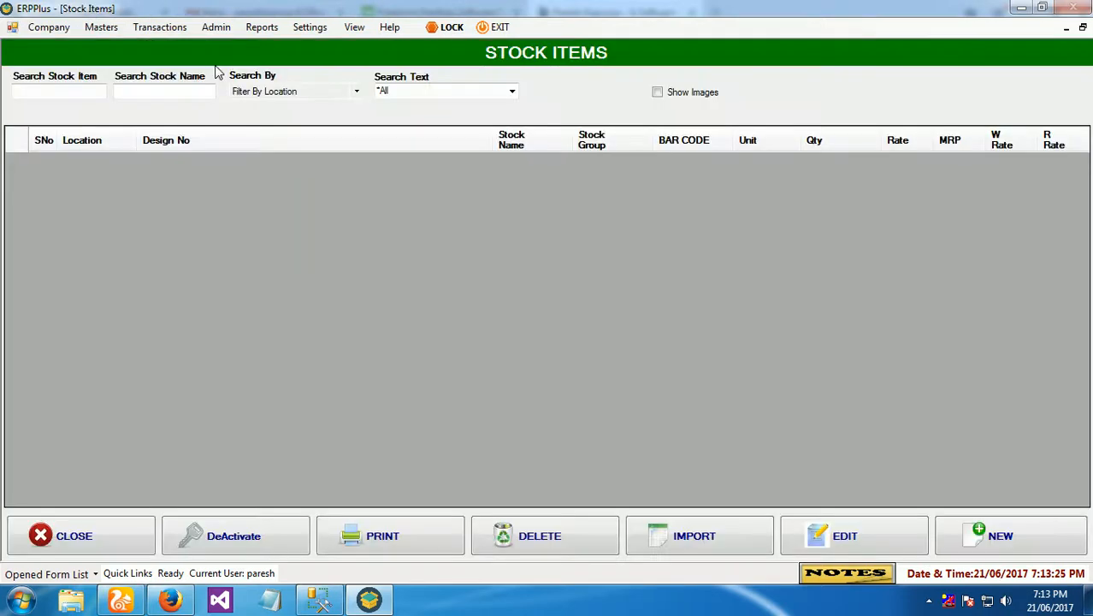
{"action": "left_click", "coordinate": [997, 536]}
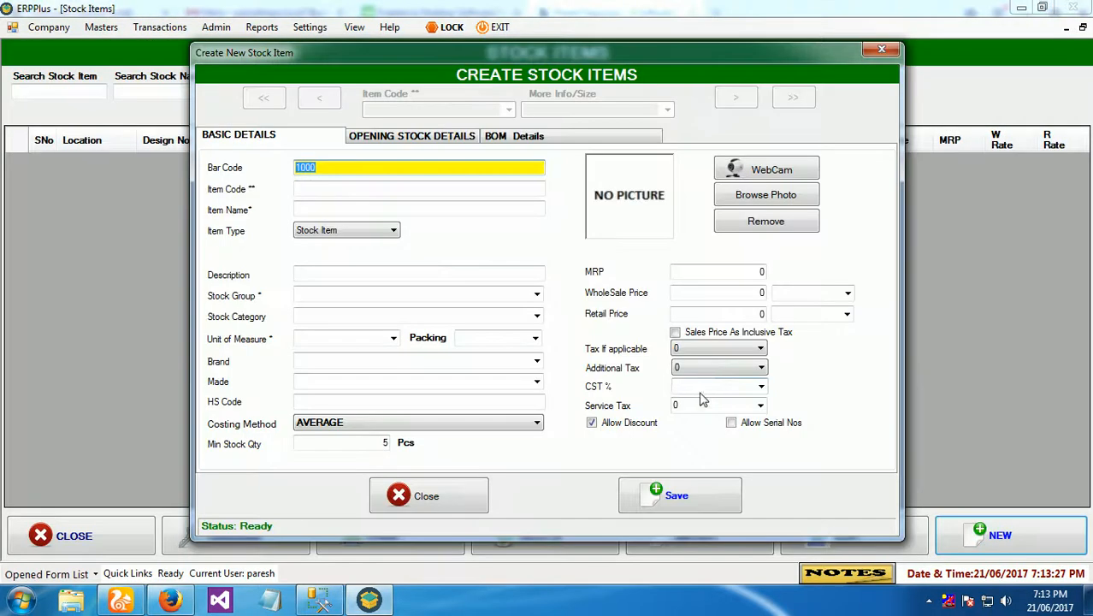
Review the new stock item's code, name, item type choices, description and stock group fields
{"action": "left_click", "coordinate": [360, 187]}
{"action": "left_click", "coordinate": [320, 209]}
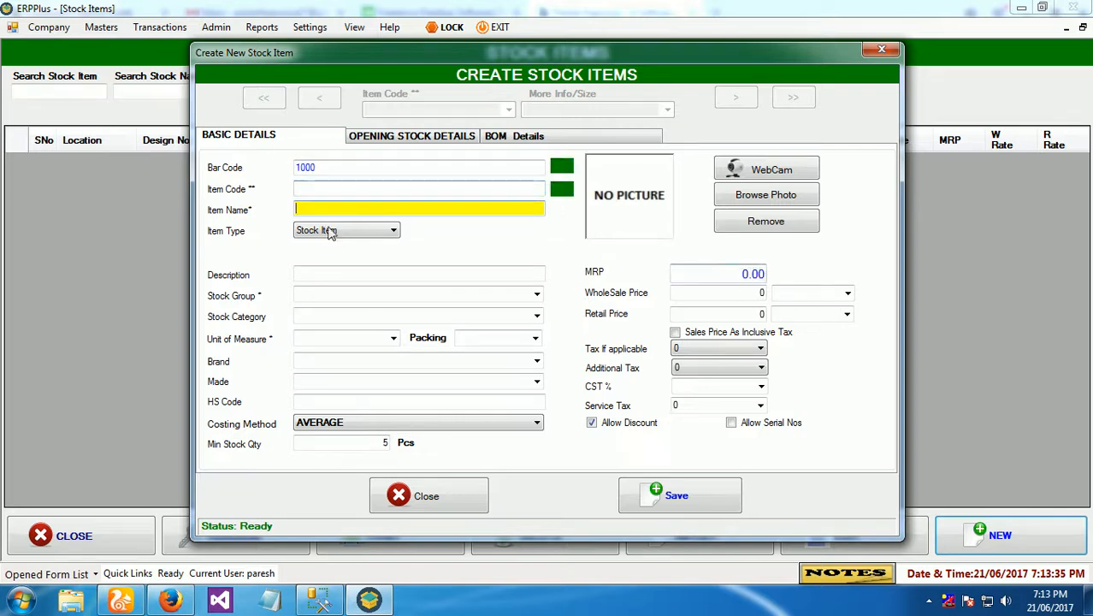
{"action": "left_click", "coordinate": [338, 231]}
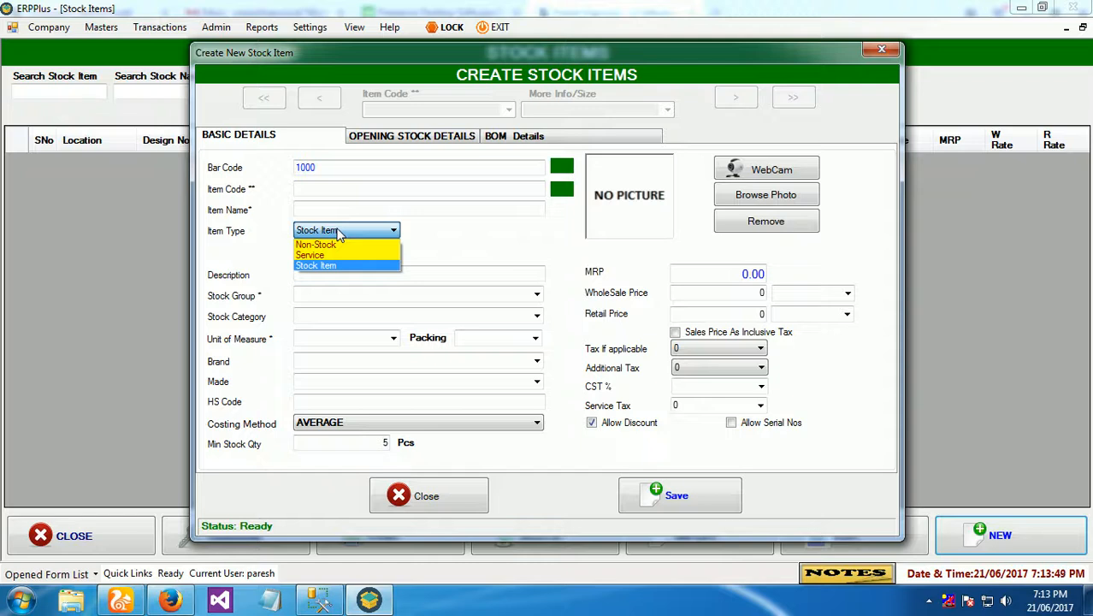
{"action": "left_click", "coordinate": [262, 256]}
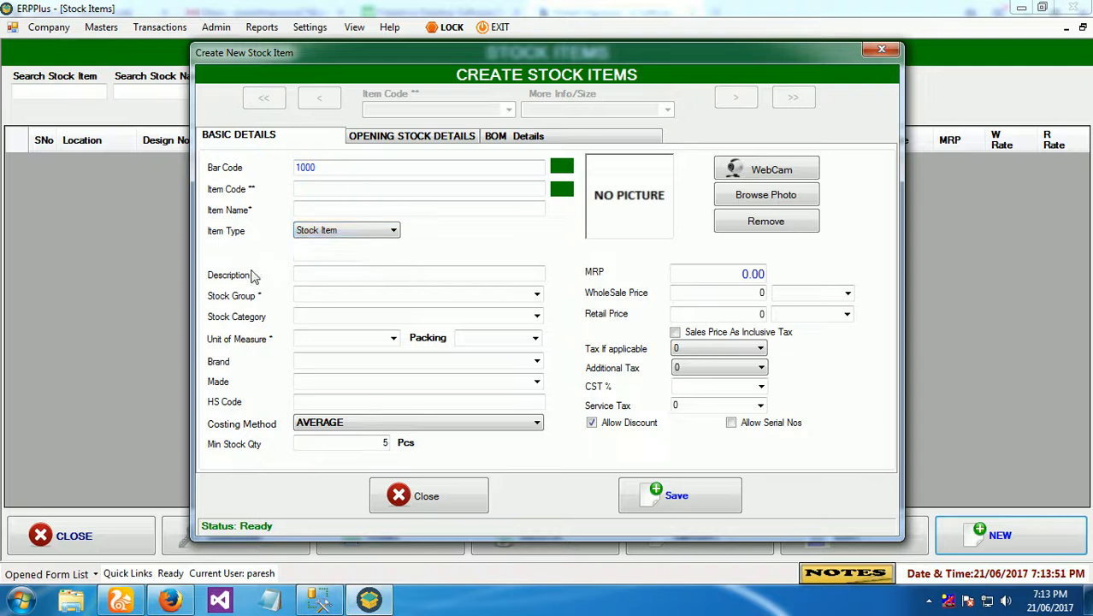
{"action": "left_click", "coordinate": [320, 275]}
{"action": "left_click", "coordinate": [314, 295]}
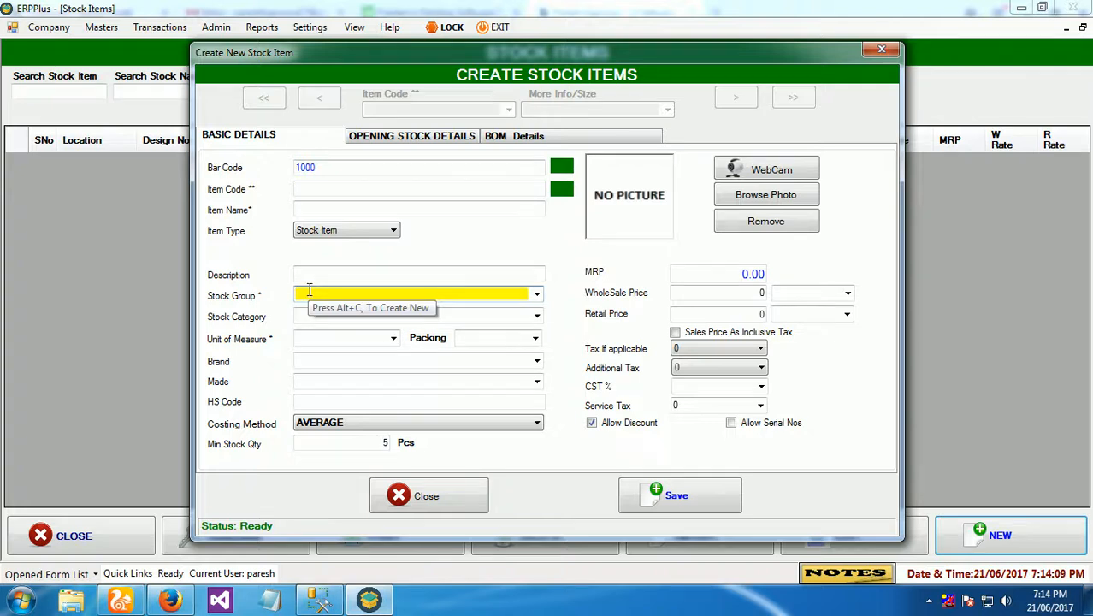
Set the new stock item's unit of measure to pcs
{"action": "left_click", "coordinate": [392, 340]}
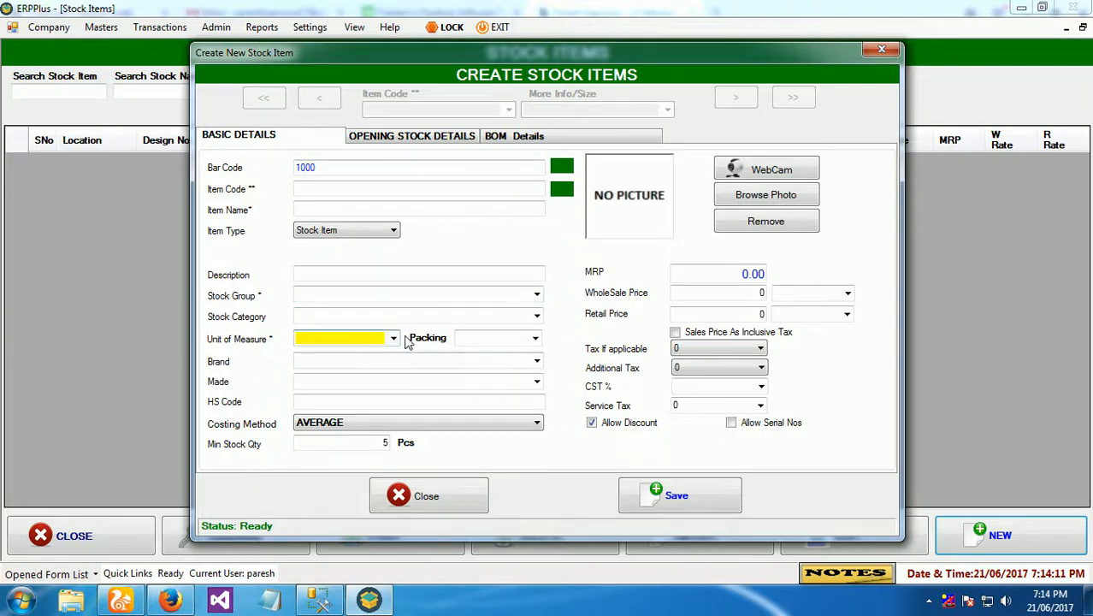
{"action": "left_click", "coordinate": [393, 339]}
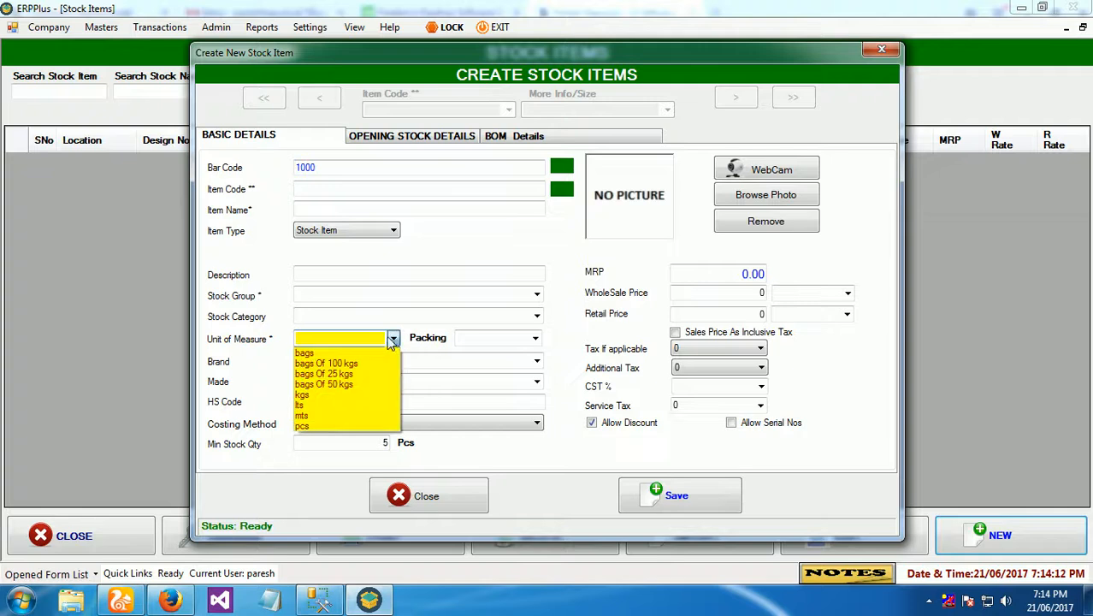
{"action": "left_click", "coordinate": [342, 425]}
Review the stock item's brand, HS code, minimum stock quantity, wholesale price, retail price and additional tax fields
{"action": "left_click", "coordinate": [342, 362]}
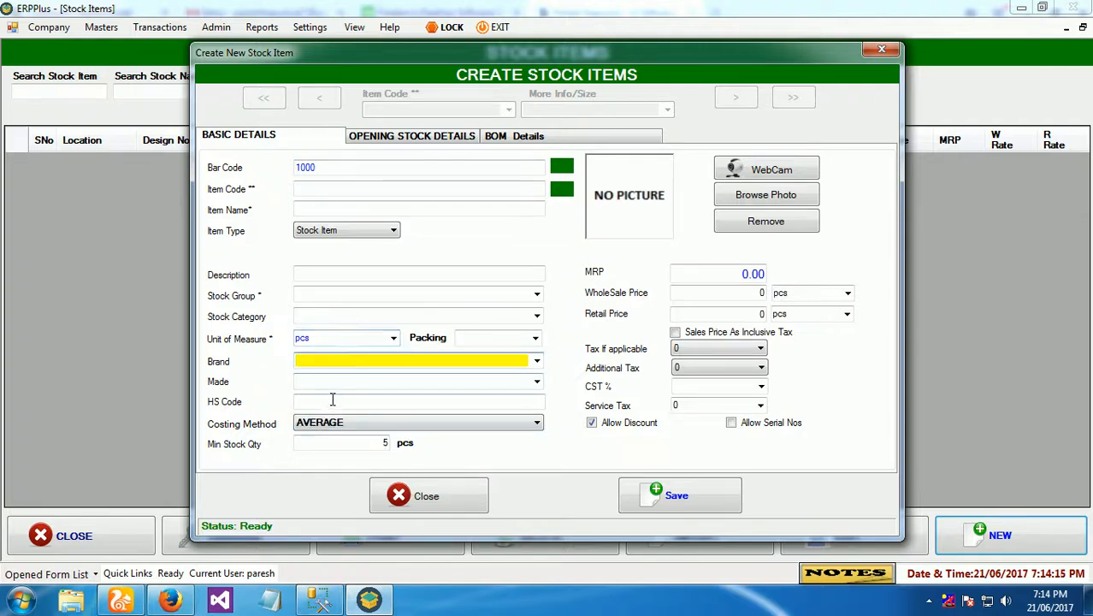
{"action": "left_click", "coordinate": [332, 399]}
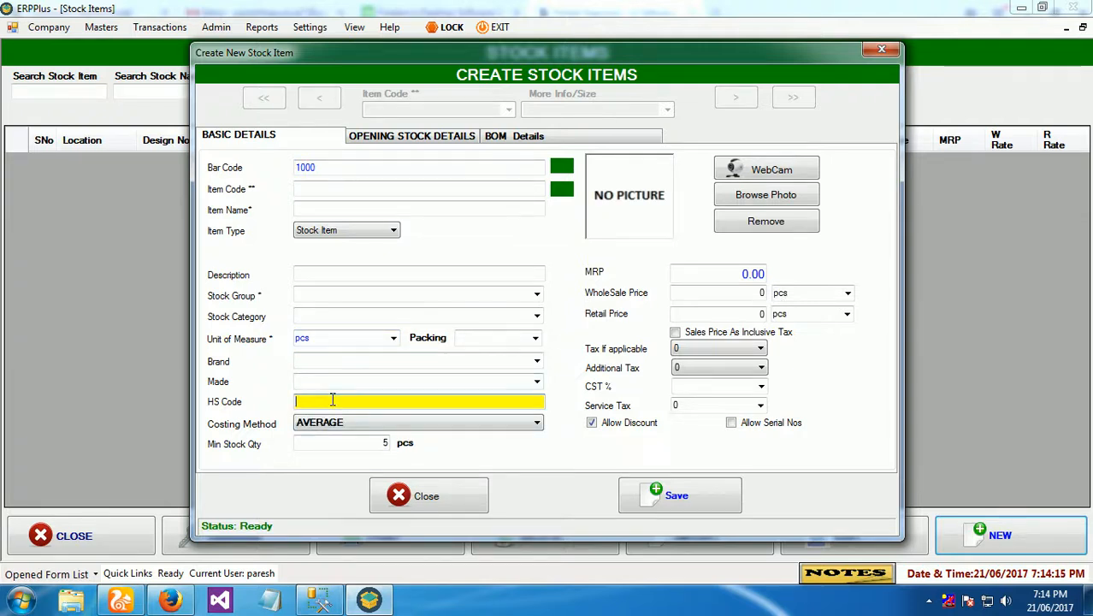
{"action": "left_click", "coordinate": [333, 444]}
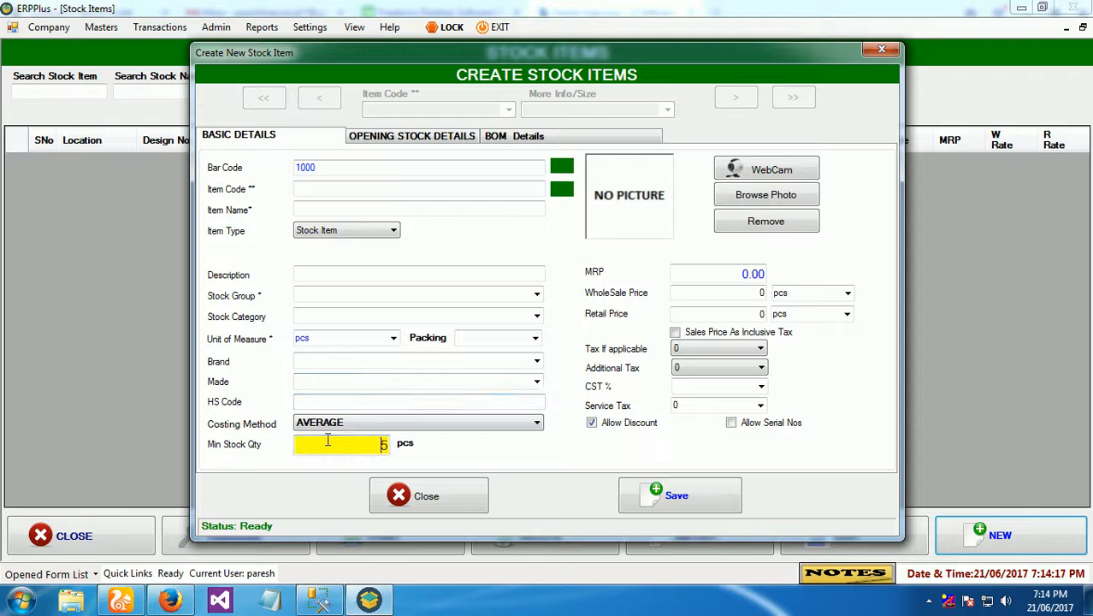
{"action": "left_click", "coordinate": [708, 293]}
{"action": "left_click", "coordinate": [710, 313]}
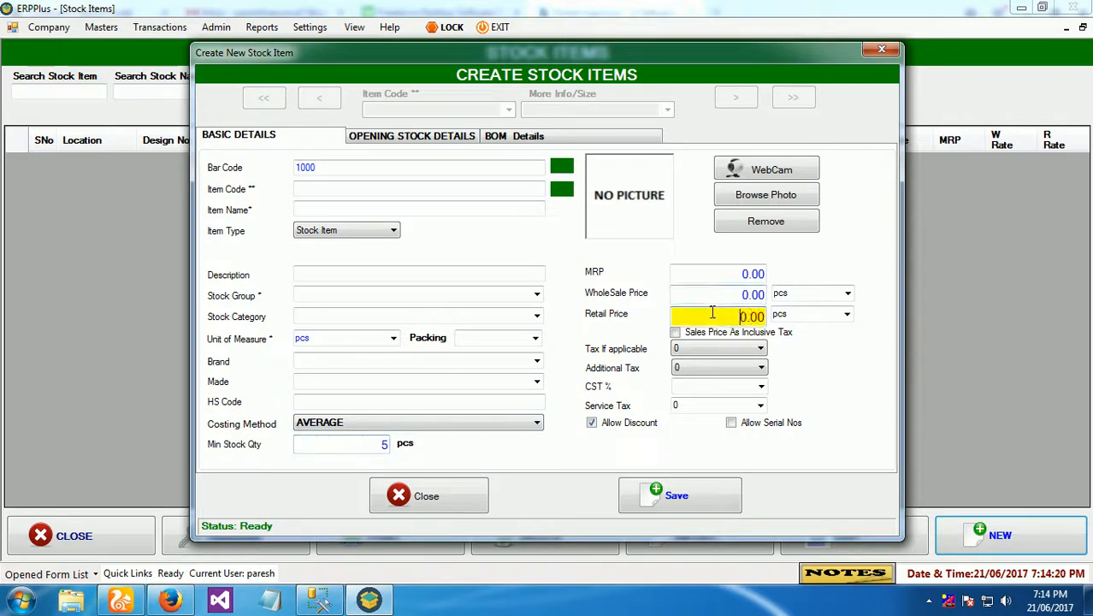
{"action": "left_click", "coordinate": [682, 366]}
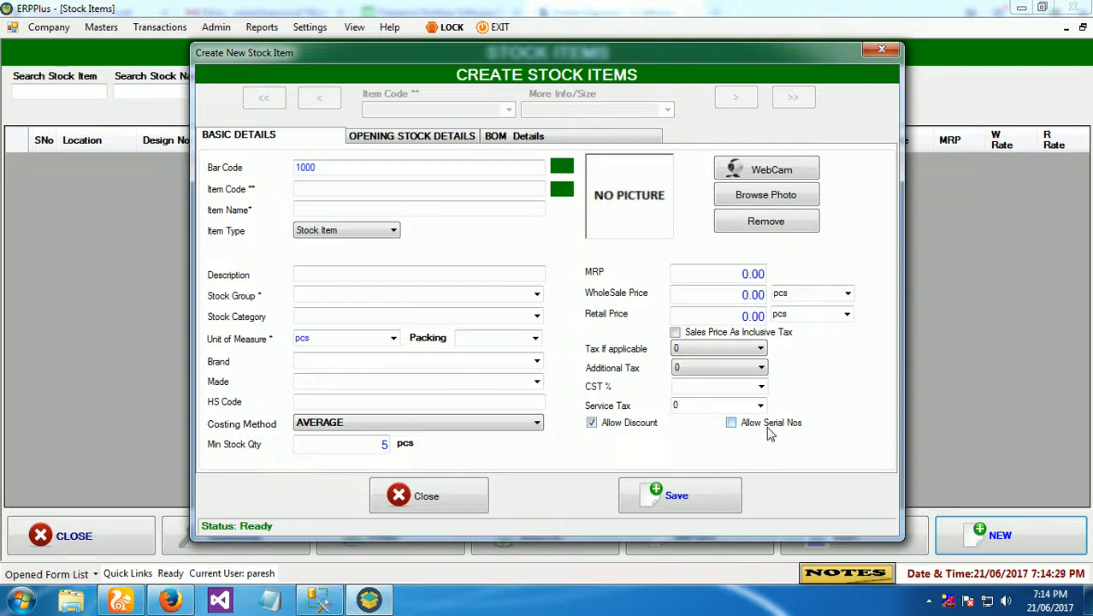
View the new stock item's opening stock details and BOM details, and close the form unsaved
{"action": "left_click", "coordinate": [392, 139]}
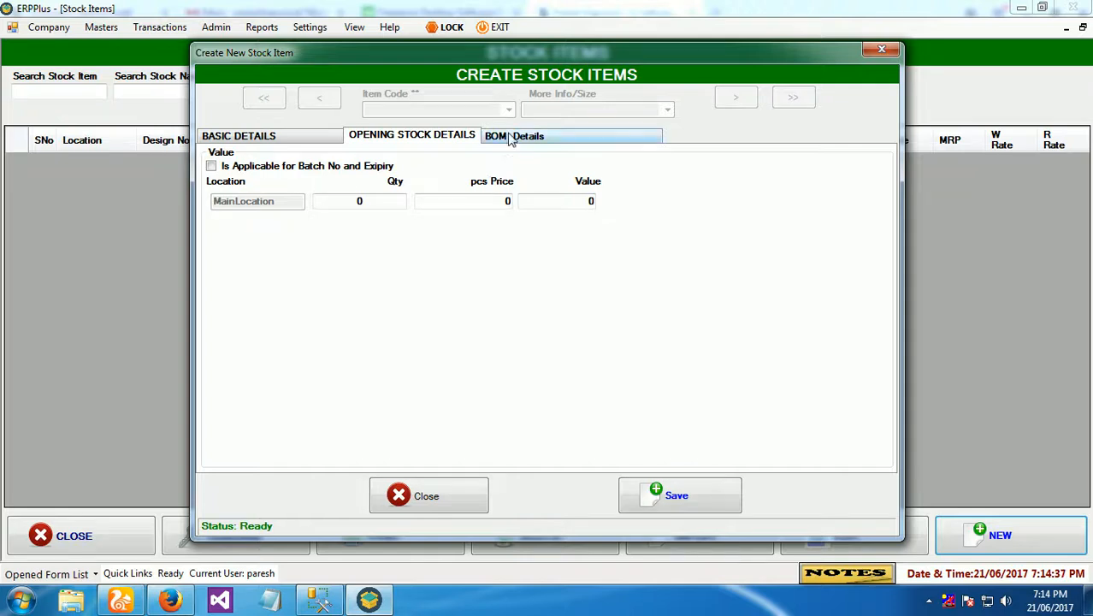
{"action": "left_click", "coordinate": [252, 142]}
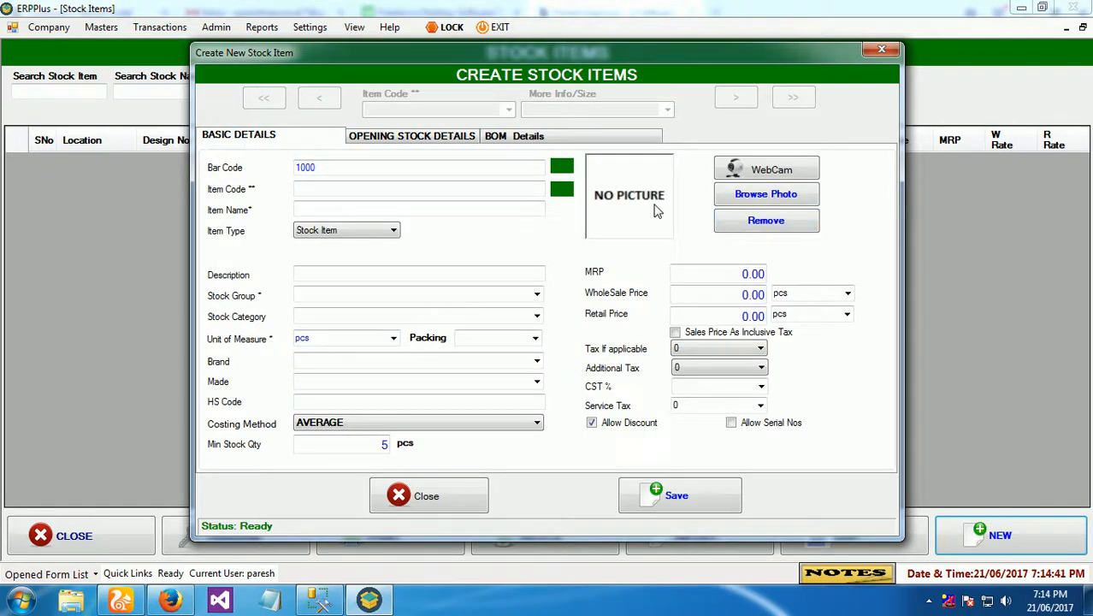
{"action": "left_click", "coordinate": [588, 135]}
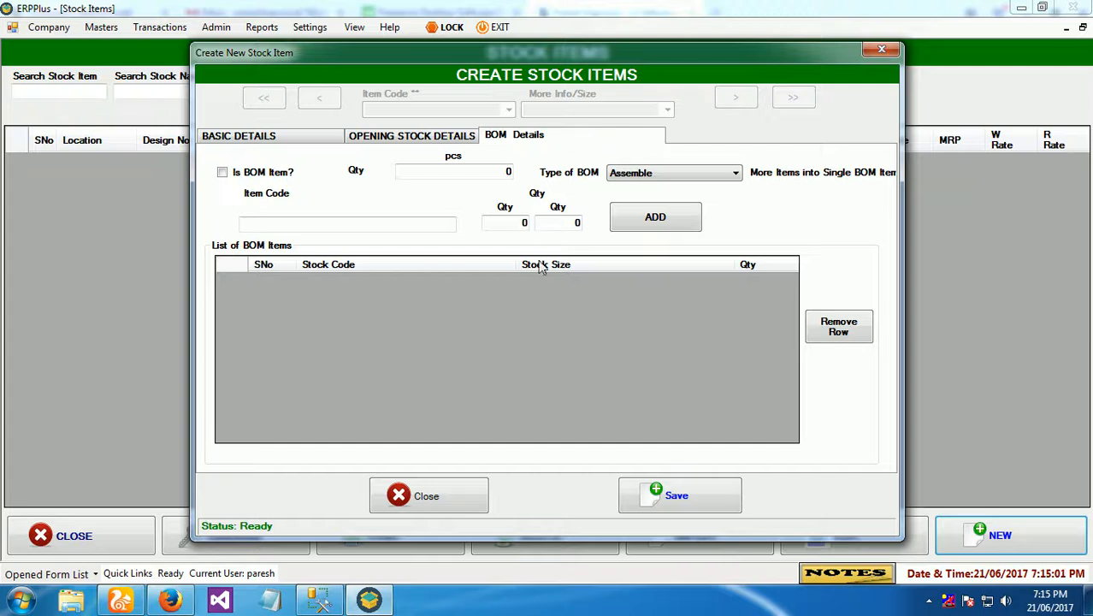
{"action": "left_click", "coordinate": [440, 500]}
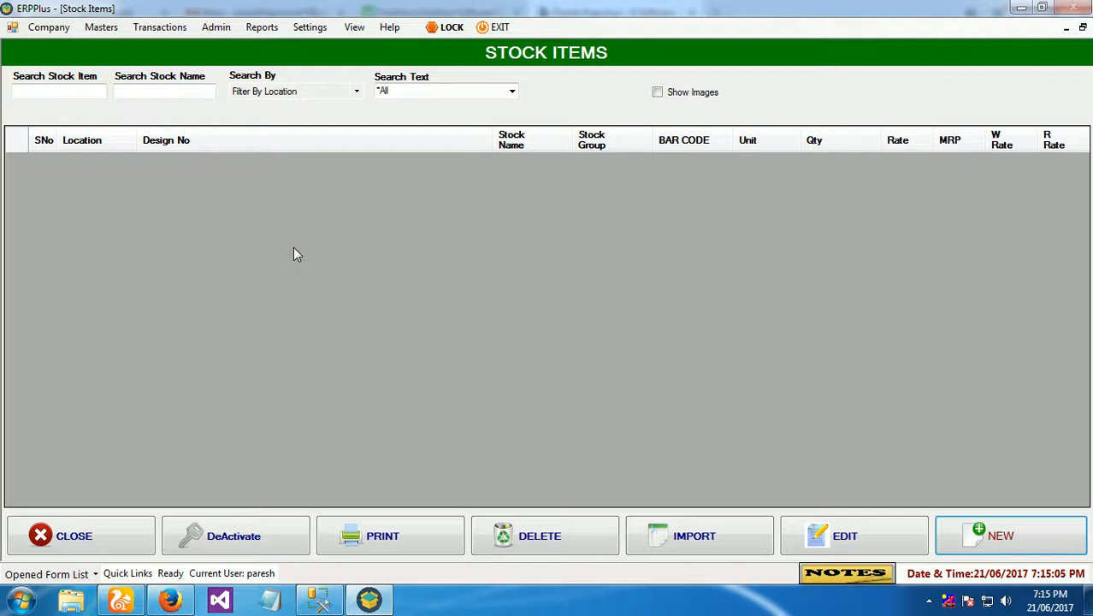
View the stock item import and export form, closing it and the stock items master
{"action": "left_click", "coordinate": [703, 537]}
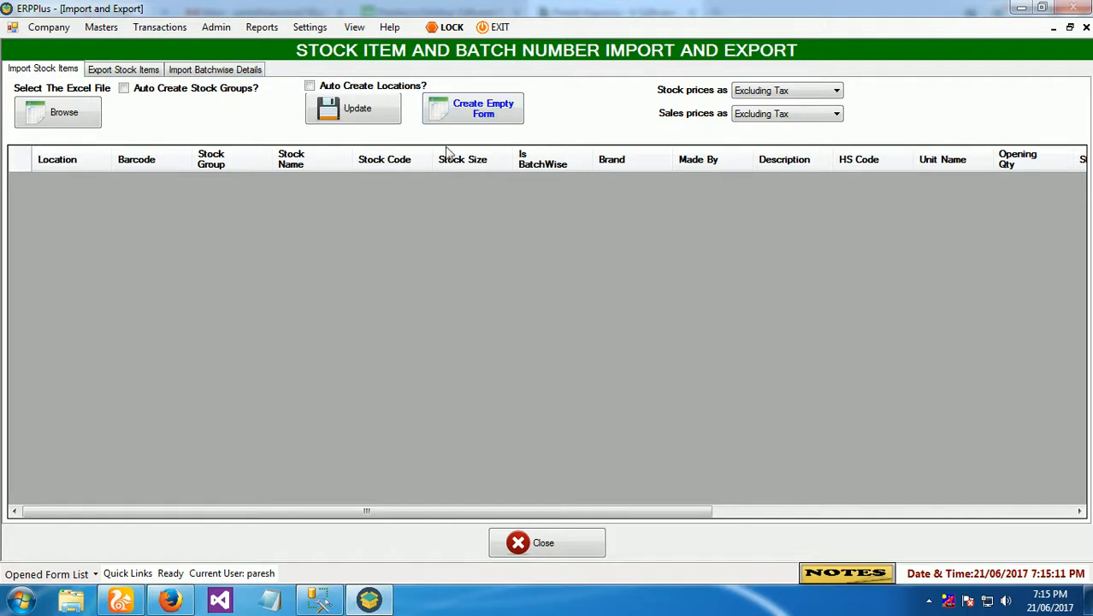
{"action": "left_click", "coordinate": [539, 537]}
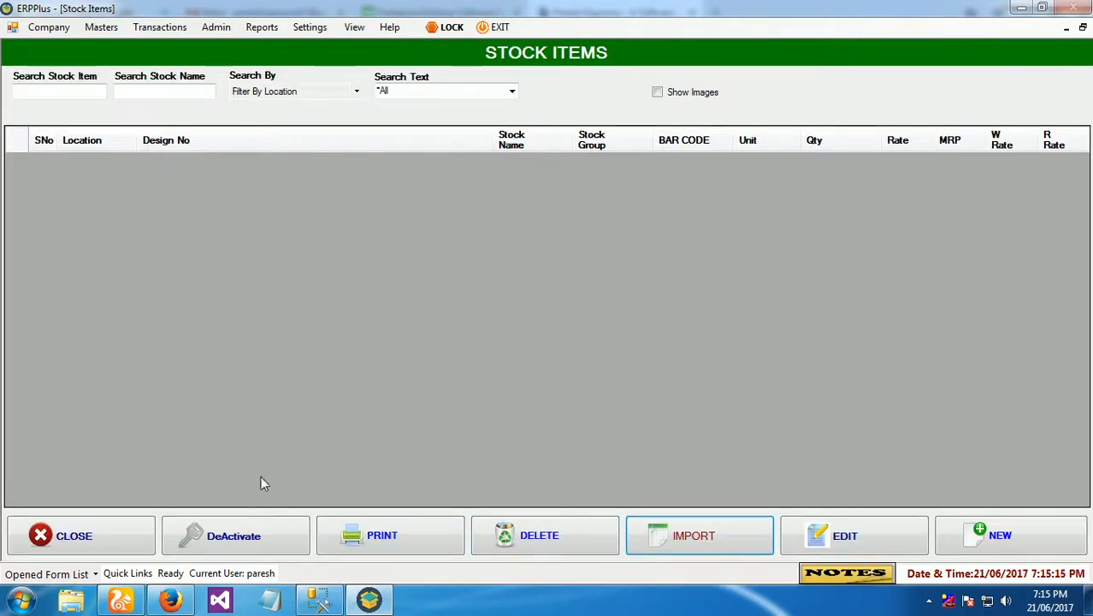
{"action": "left_click", "coordinate": [126, 536]}
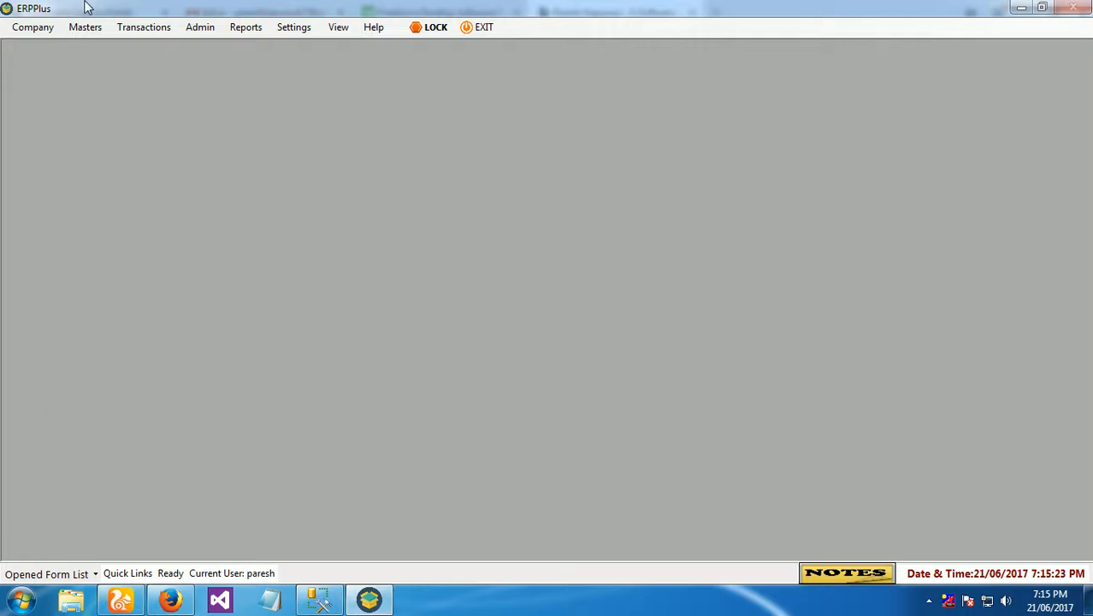
Open the units of measurement inventory master
{"action": "left_click", "coordinate": [96, 28]}
{"action": "mouse_move", "coordinate": [96, 68]}
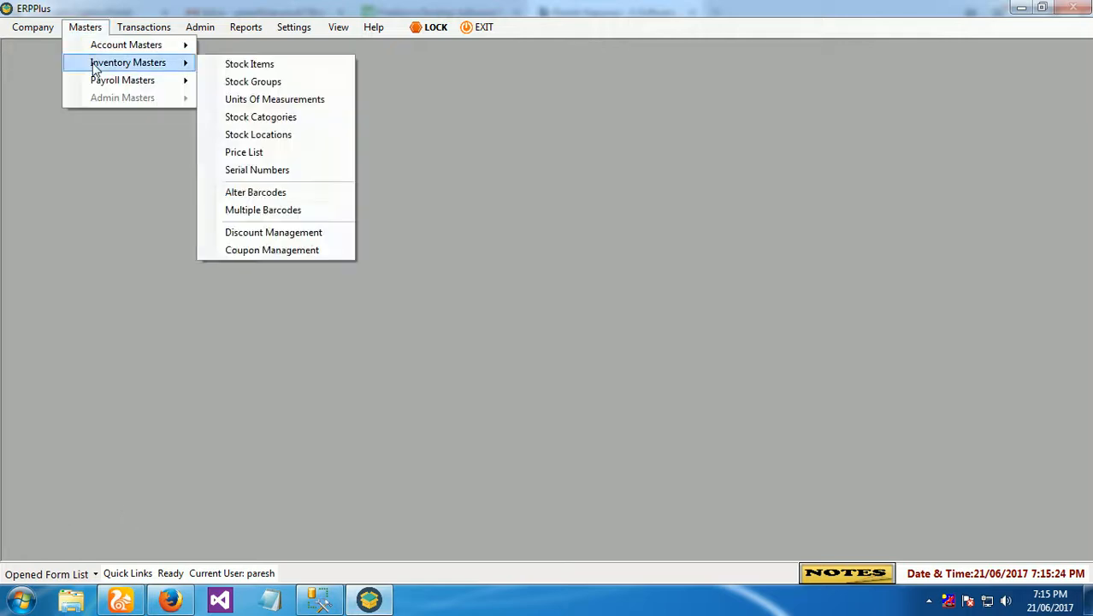
{"action": "left_click", "coordinate": [277, 100]}
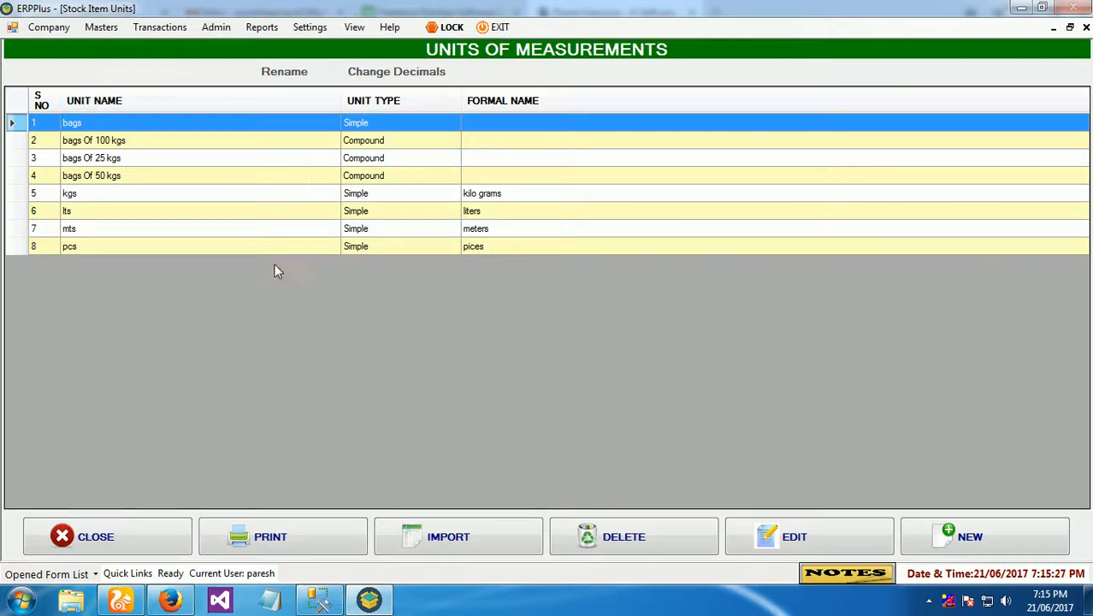
{"action": "left_click", "coordinate": [929, 602]}
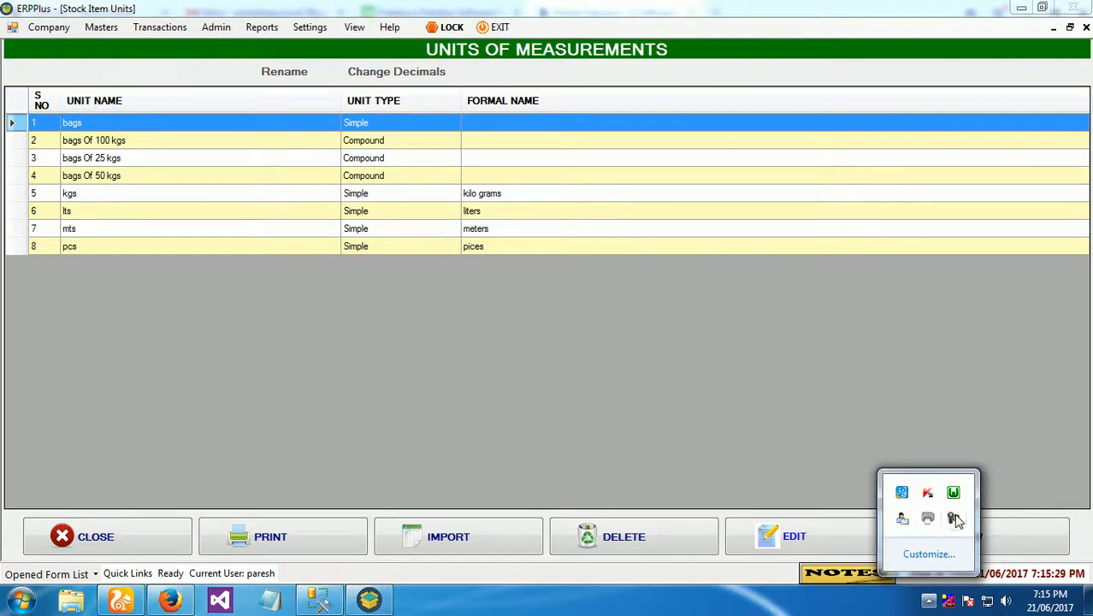
{"action": "left_click", "coordinate": [952, 519]}
{"action": "left_click", "coordinate": [1018, 529]}
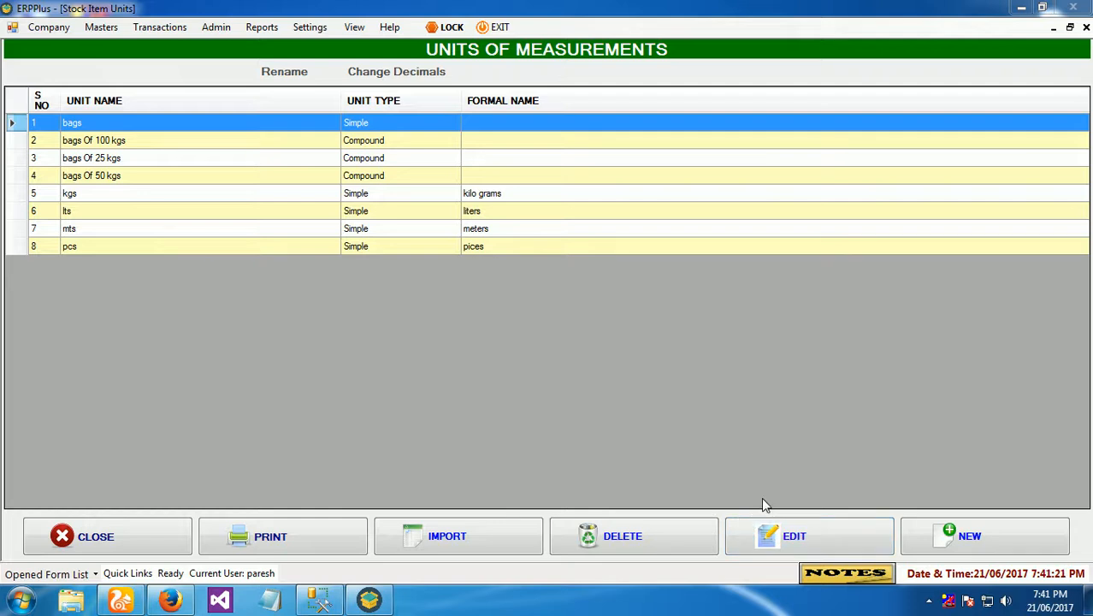
Review the new unit form's unit type choices and number of decimals, closing it unsaved along with the units of measurement master
{"action": "left_click", "coordinate": [990, 537]}
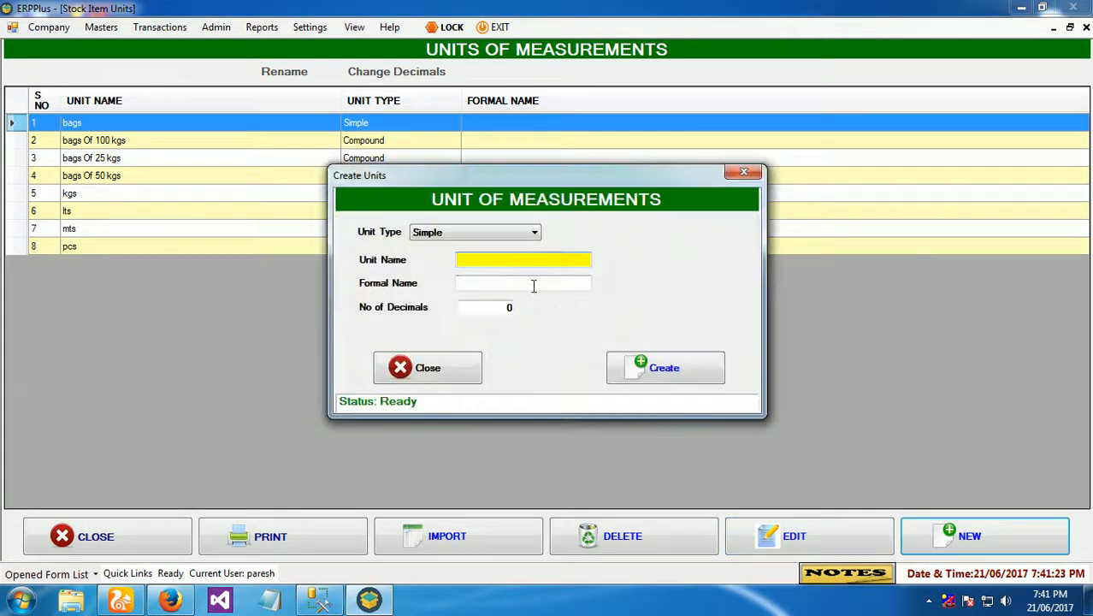
{"action": "left_click", "coordinate": [479, 237]}
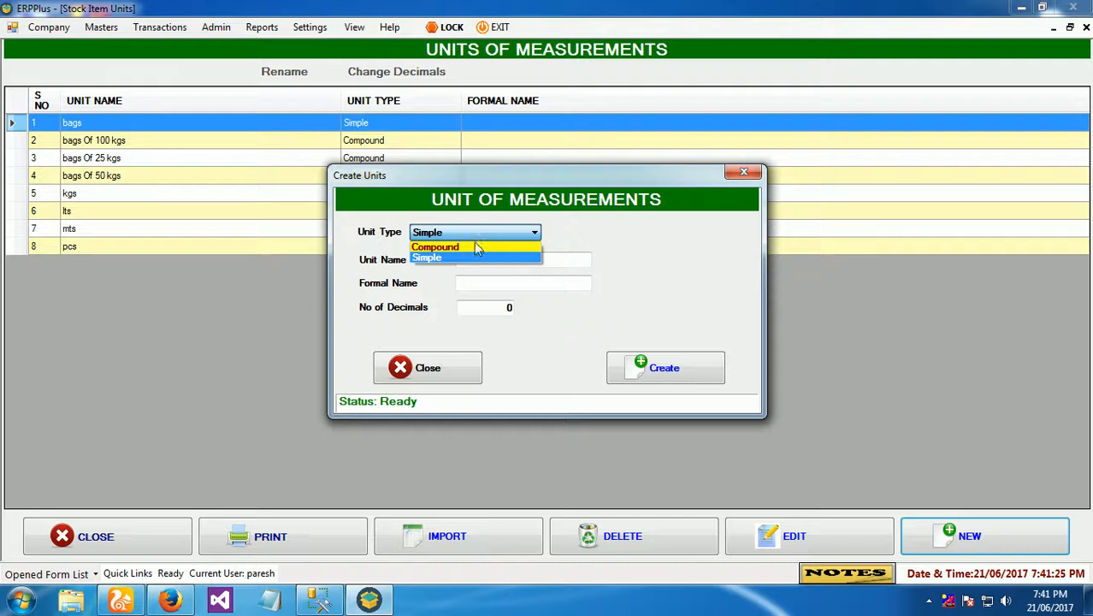
{"action": "left_click", "coordinate": [601, 310]}
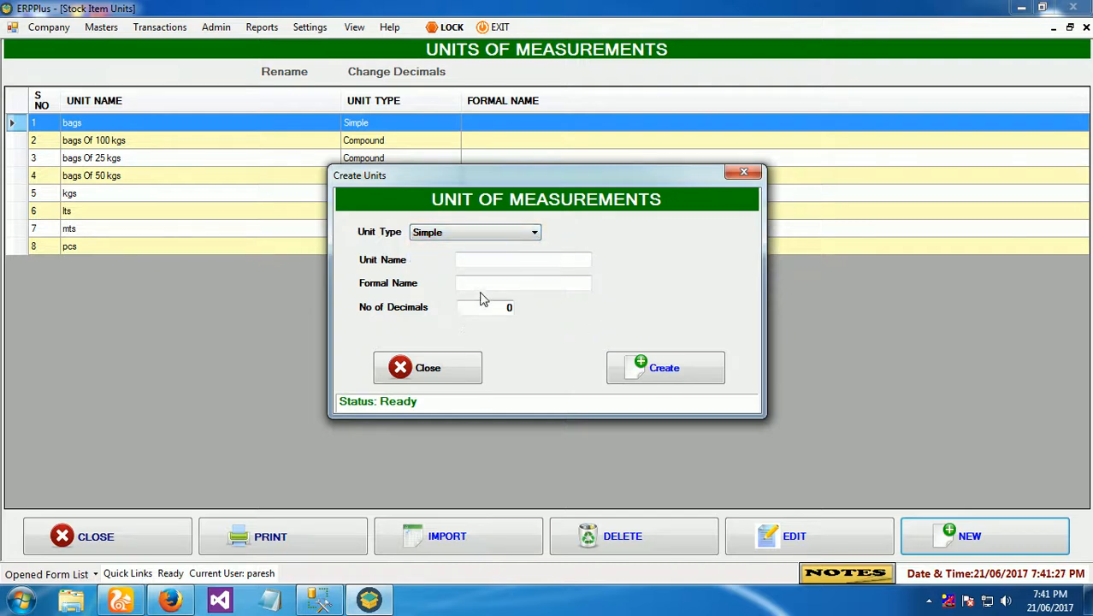
{"action": "left_click", "coordinate": [494, 306]}
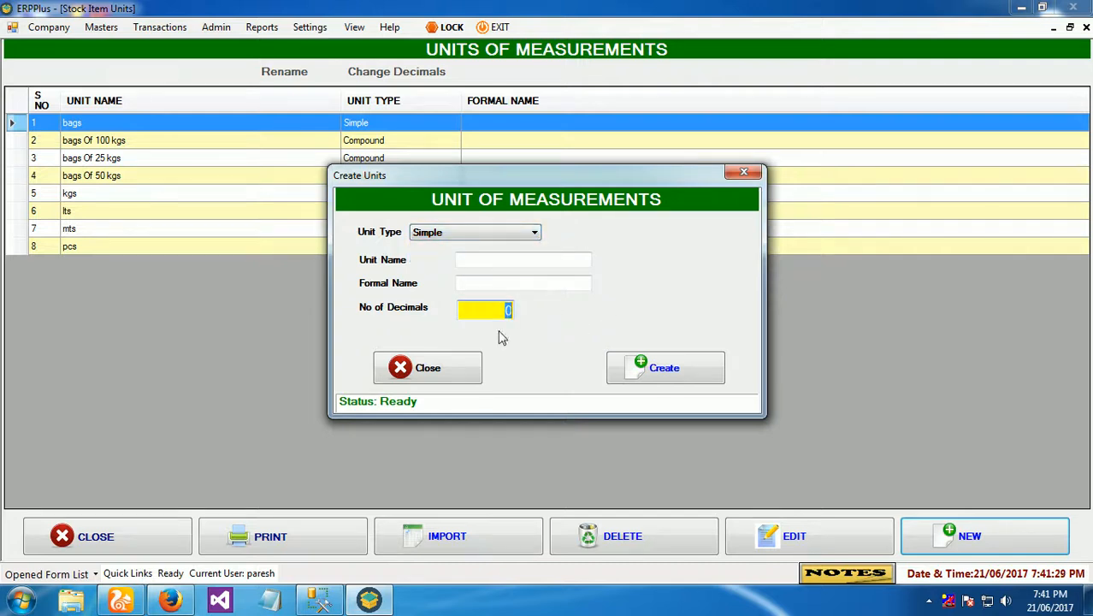
{"action": "left_click", "coordinate": [449, 372]}
{"action": "left_click", "coordinate": [166, 536]}
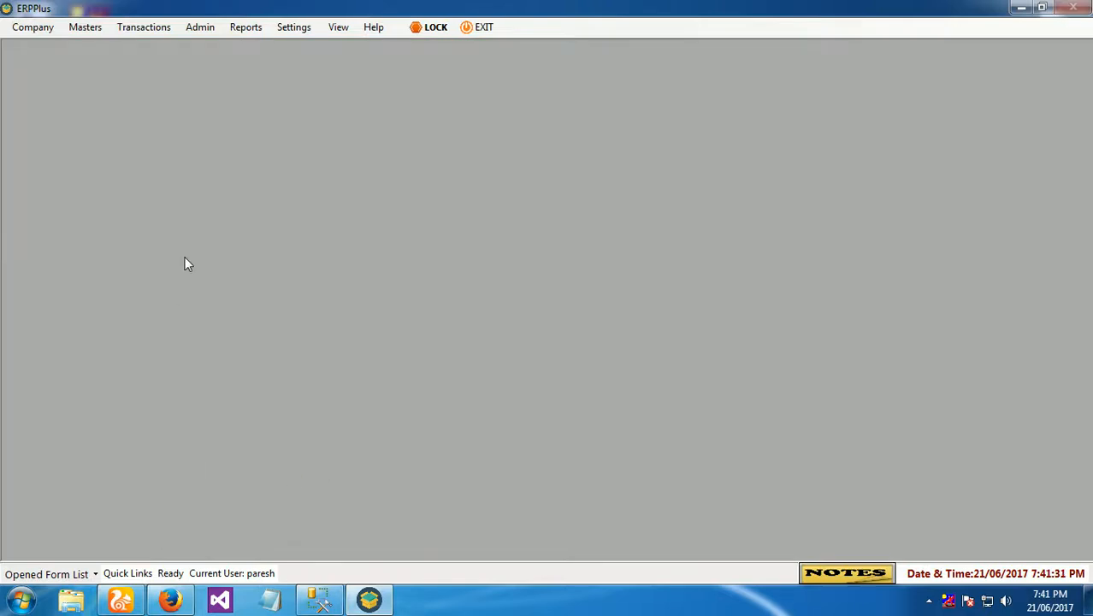
{"action": "left_click", "coordinate": [83, 27]}
{"action": "mouse_move", "coordinate": [141, 66]}
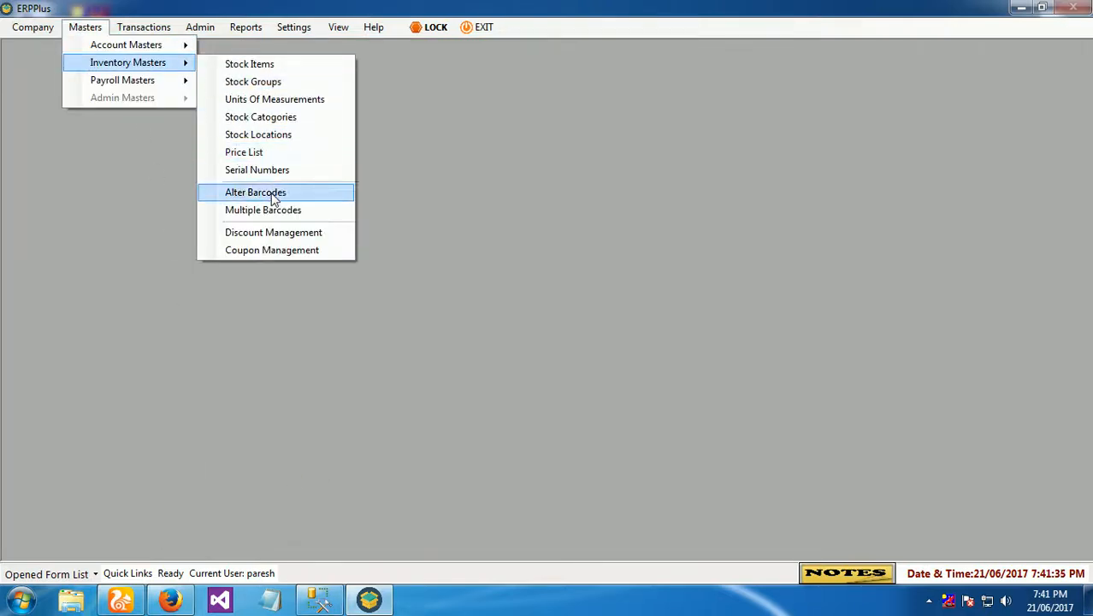
{"action": "mouse_move", "coordinate": [150, 85]}
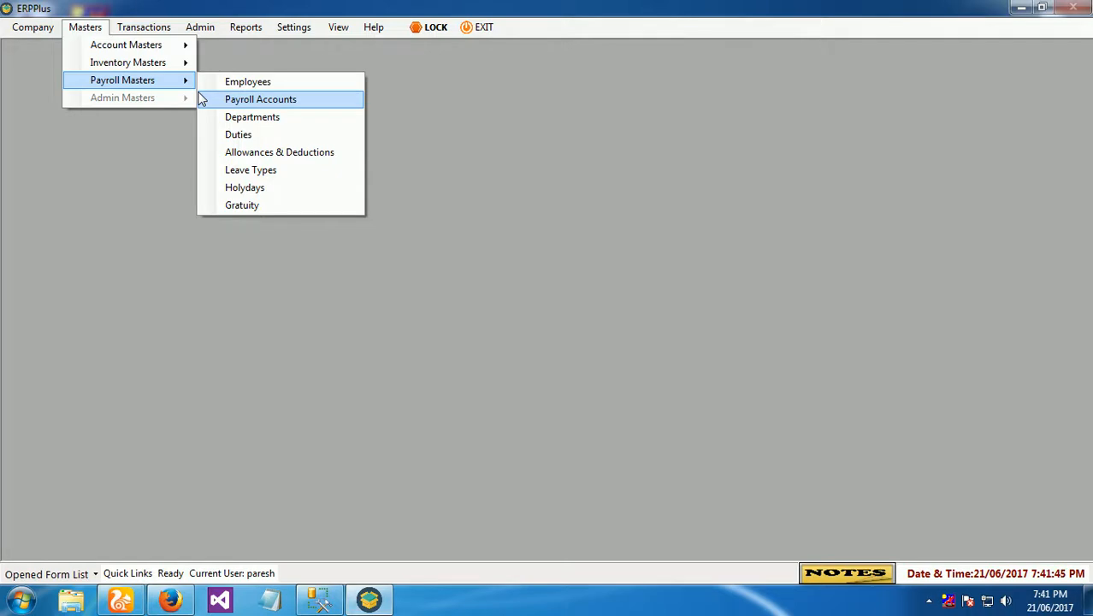
Open a payment voucher from the account transactions and choose Cd Cr as the debit ledger against Cash
{"action": "left_click", "coordinate": [142, 30]}
{"action": "left_click", "coordinate": [142, 30]}
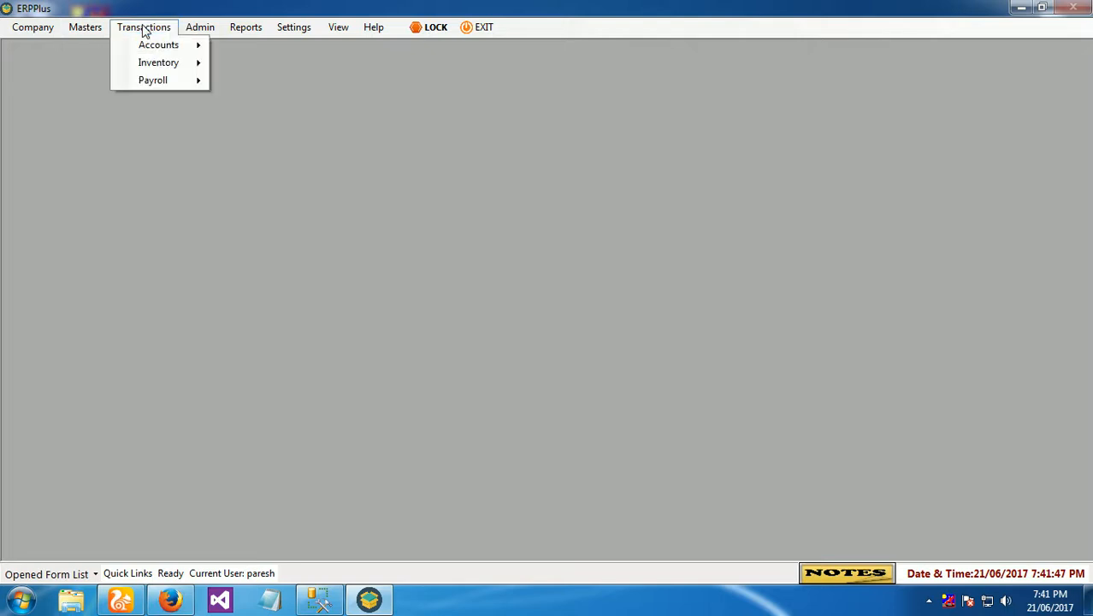
{"action": "mouse_move", "coordinate": [150, 44]}
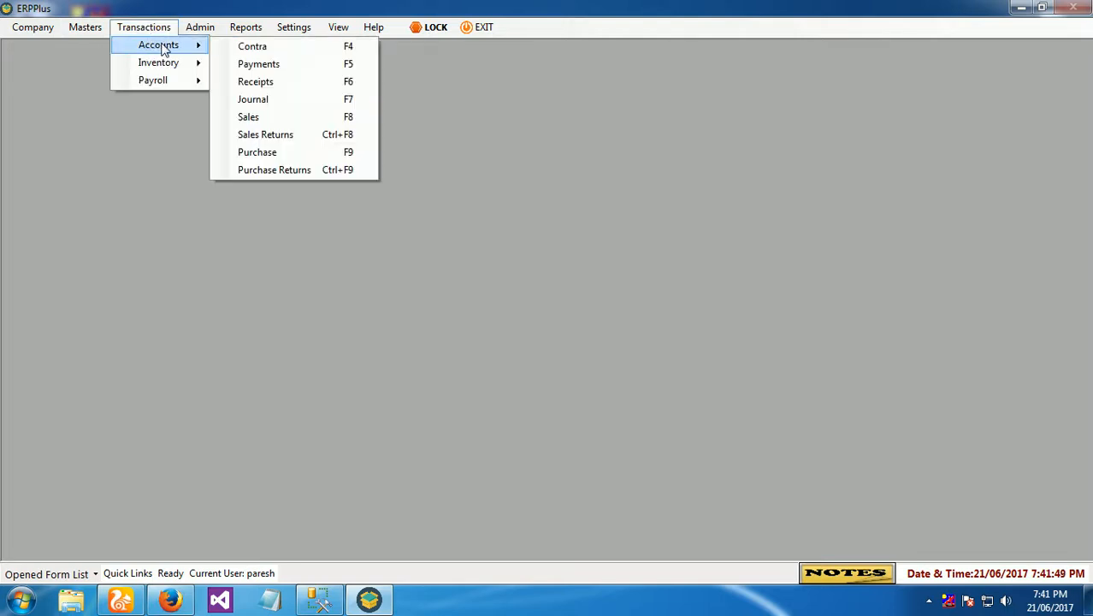
{"action": "left_click", "coordinate": [274, 65]}
{"action": "left_click", "coordinate": [168, 165]}
{"action": "type", "text": "c"}
{"action": "key", "text": "Return"}
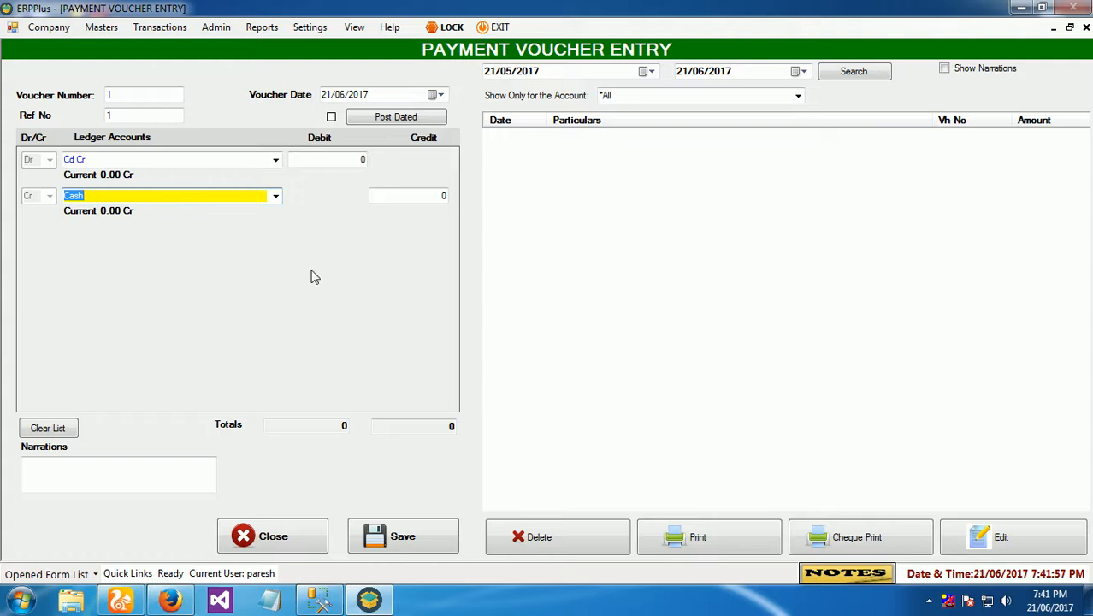
Enter 100 as the debit amount for Cd Cr and 100 as the credit amount for Cash
{"action": "left_click", "coordinate": [324, 159]}
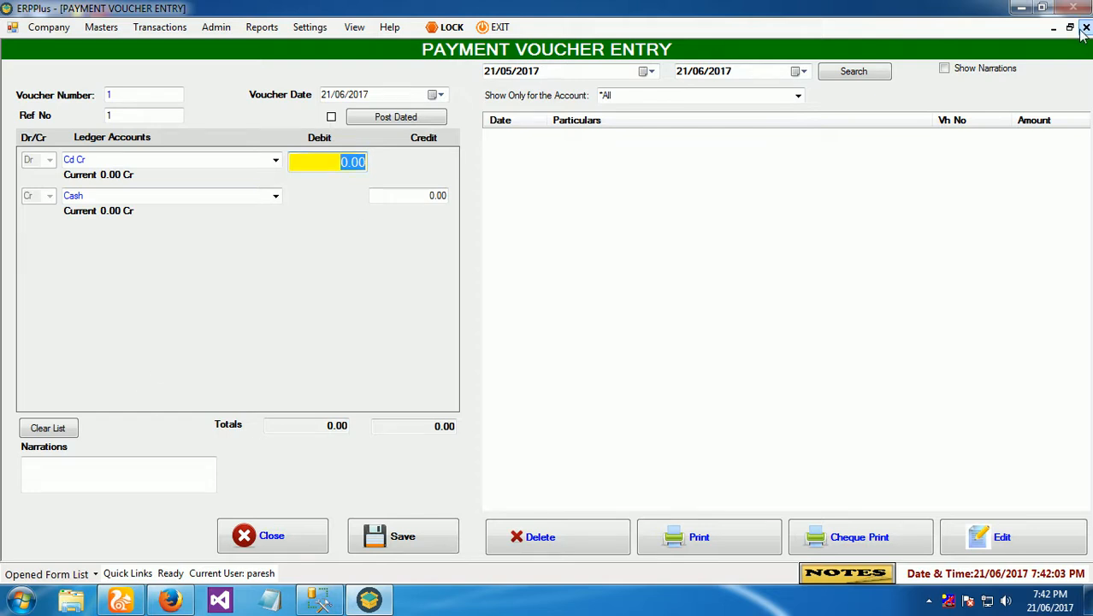
{"action": "type", "text": "100"}
{"action": "key", "text": "Return"}
{"action": "type", "text": "2"}
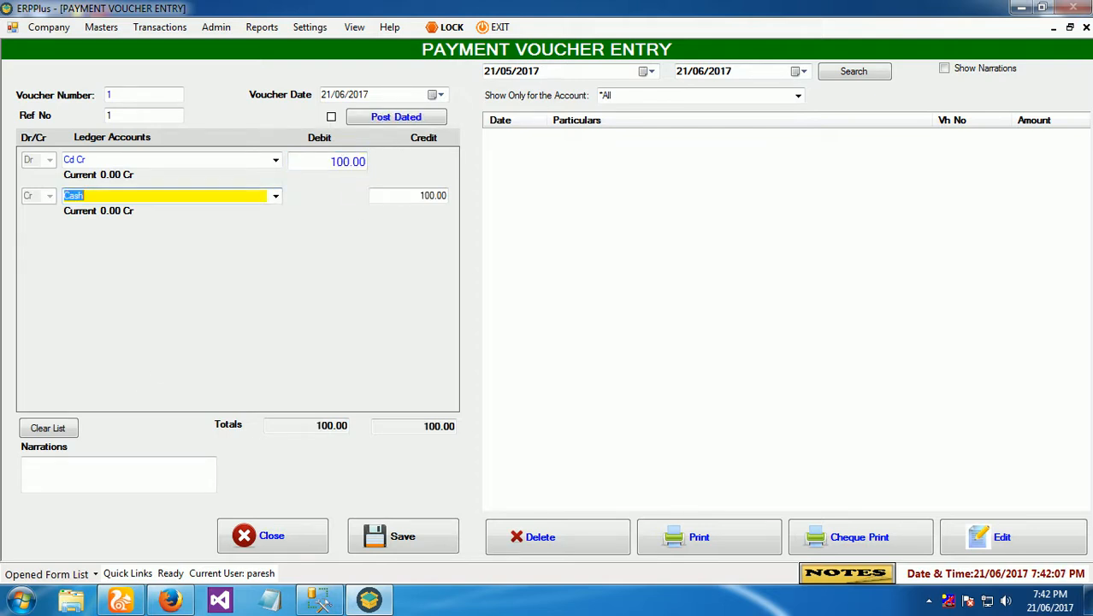
{"action": "key", "text": "Return"}
{"action": "type", "text": "200"}
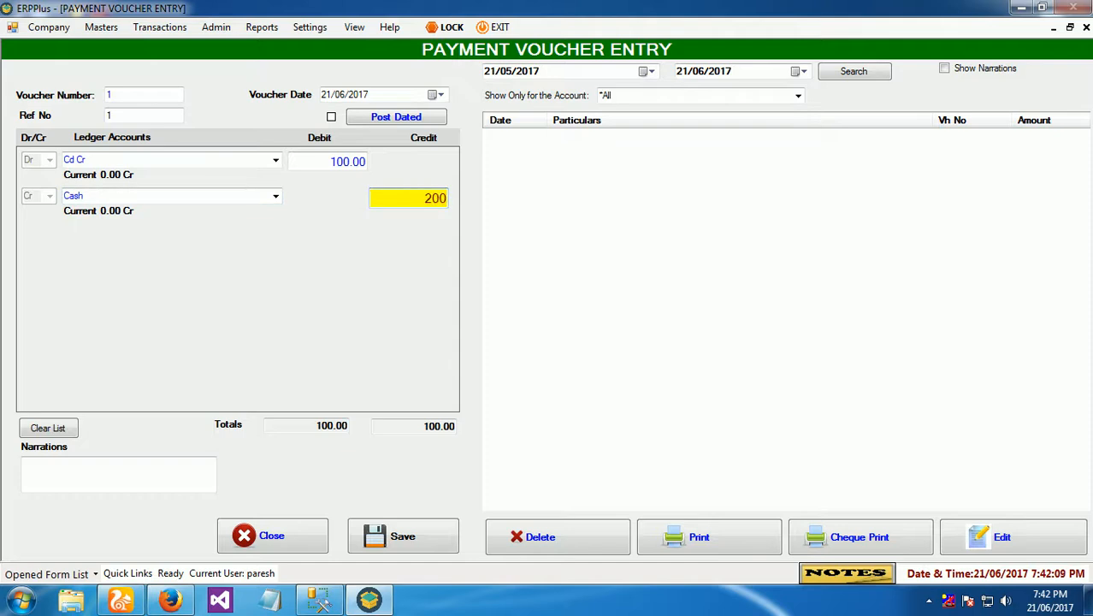
{"action": "key", "text": "BackSpace"}
{"action": "key", "text": "BackSpace"}
{"action": "key", "text": "BackSpace"}
{"action": "type", "text": "100"}
{"action": "key", "text": "Return"}
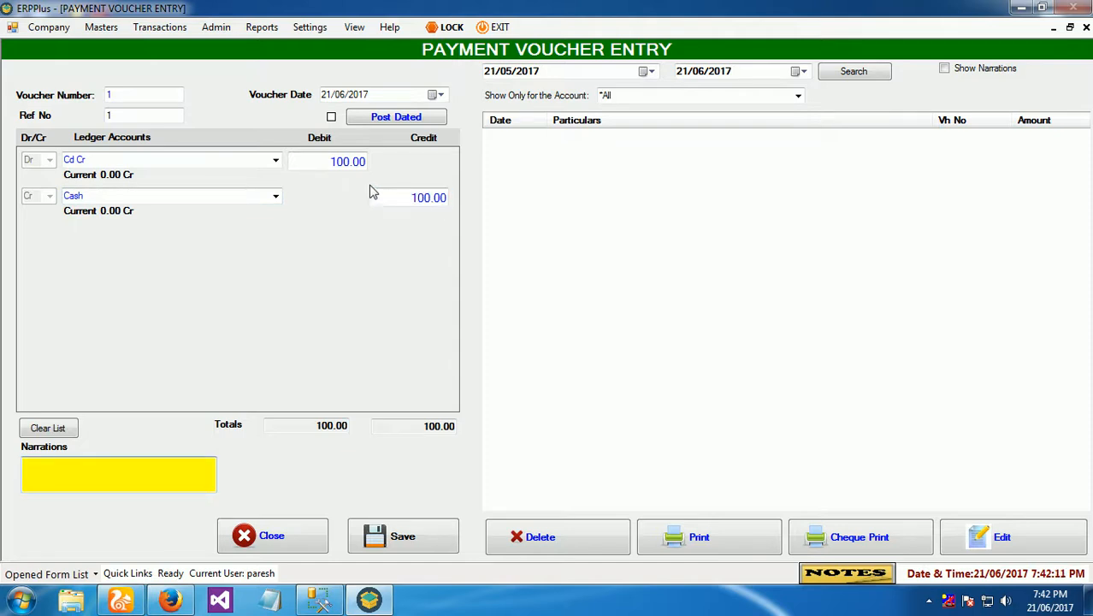
Save the payment voucher and close the payment voucher entry form
{"action": "left_click", "coordinate": [390, 535]}
{"action": "left_click", "coordinate": [522, 356]}
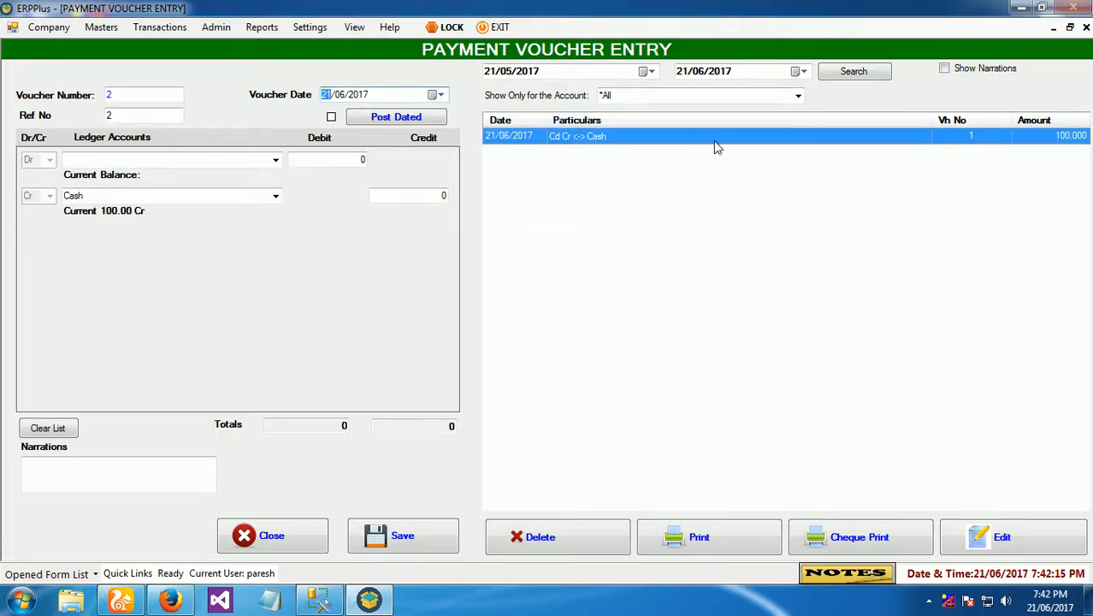
{"action": "left_click", "coordinate": [274, 533]}
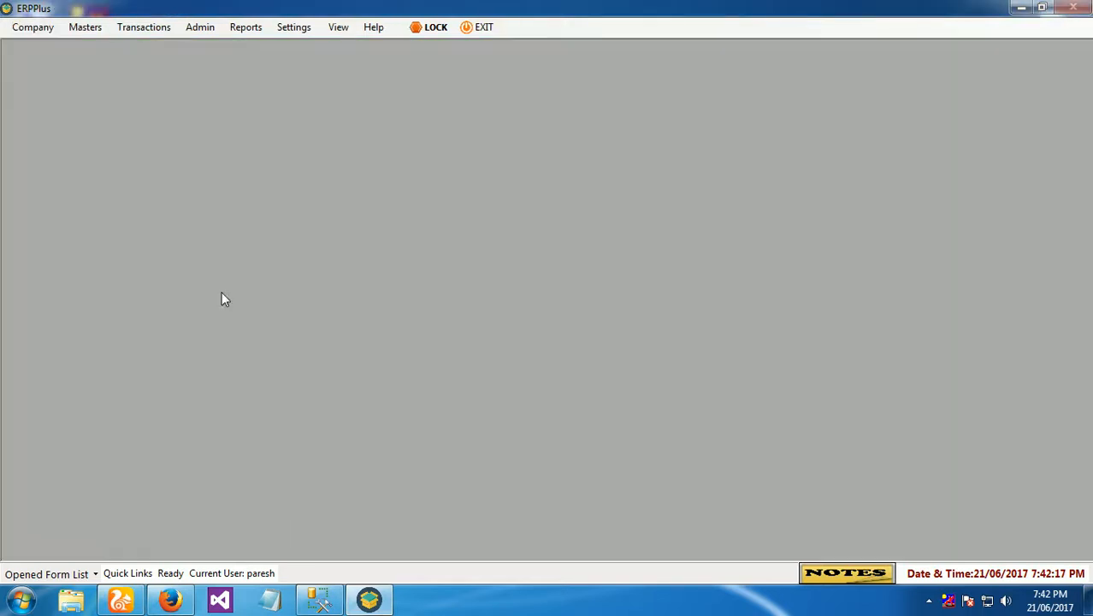
Open the purchase invoice form from the inventory purchase transactions
{"action": "left_click", "coordinate": [145, 29]}
{"action": "mouse_move", "coordinate": [149, 51]}
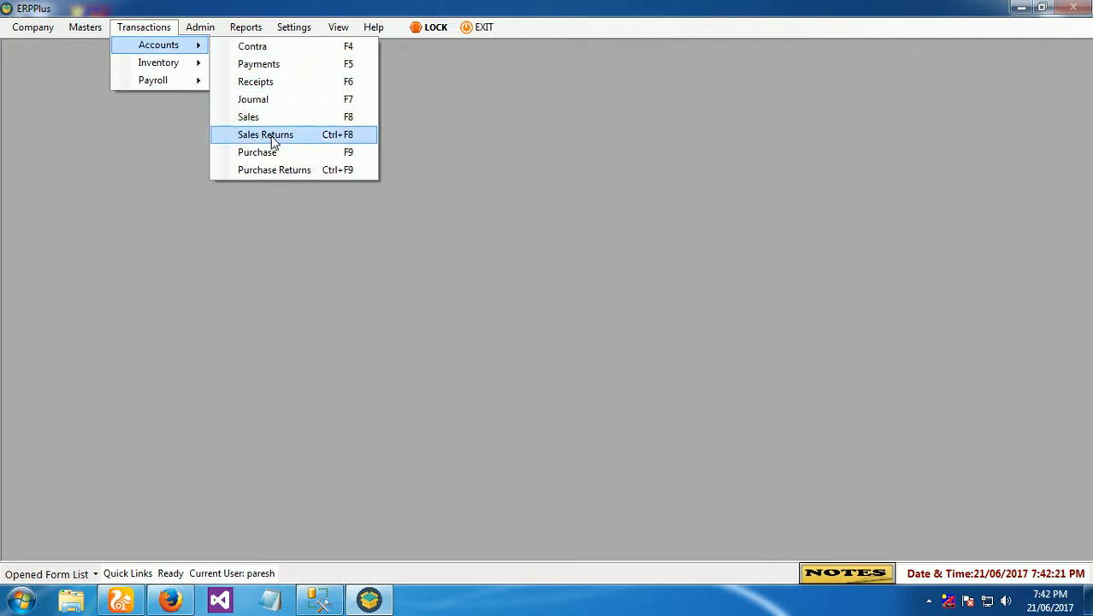
{"action": "mouse_move", "coordinate": [179, 67]}
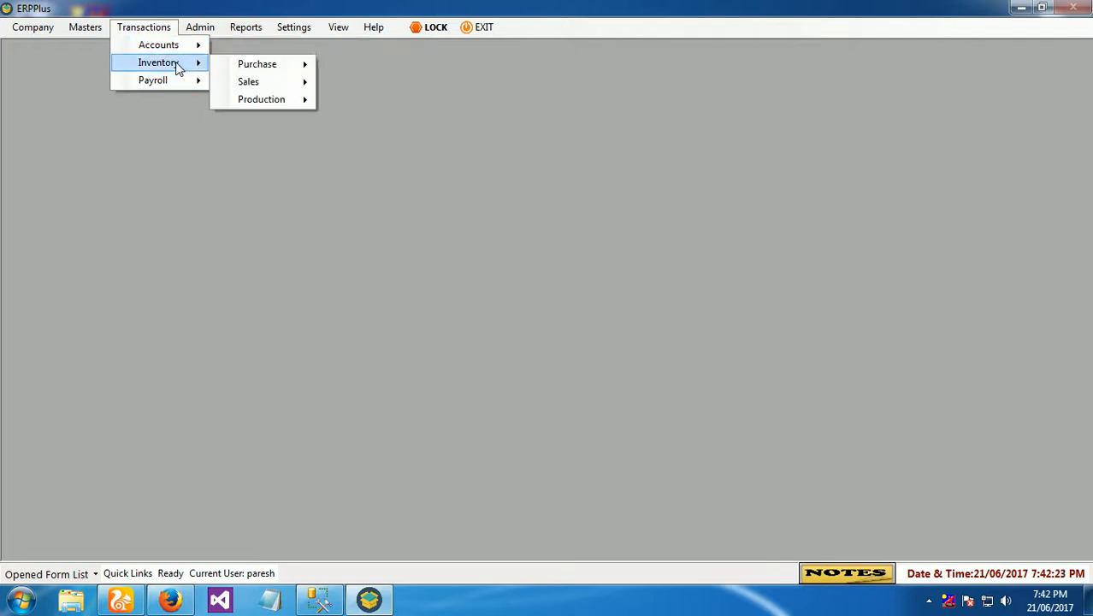
{"action": "mouse_move", "coordinate": [300, 68]}
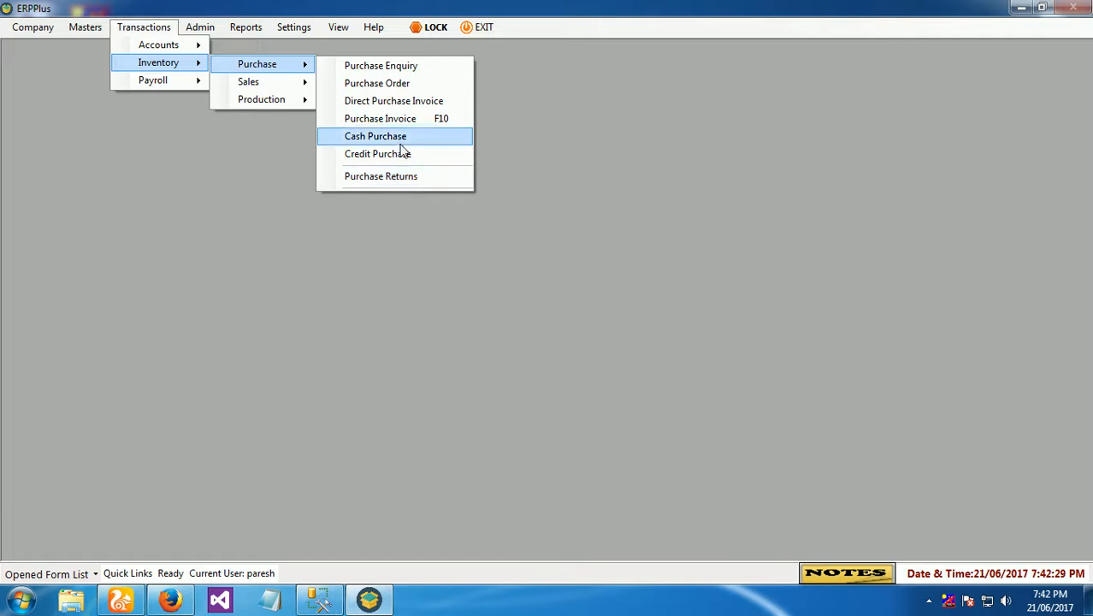
{"action": "left_click", "coordinate": [401, 123]}
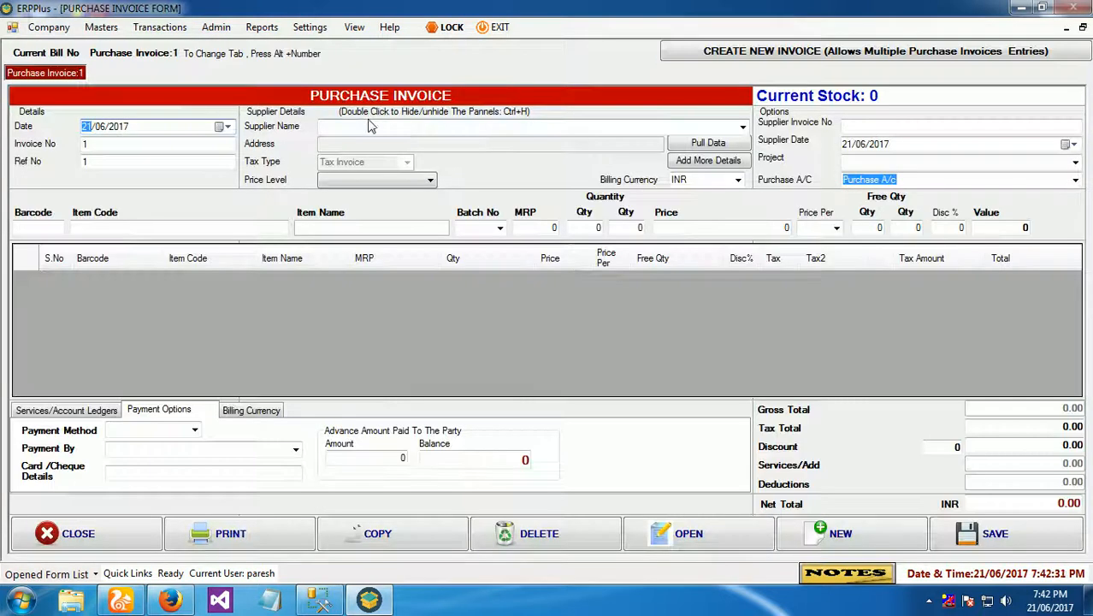
View the purchase invoice's supplier name choices and the new supplier form, closing the supplier form unsaved
{"action": "left_click", "coordinate": [400, 127]}
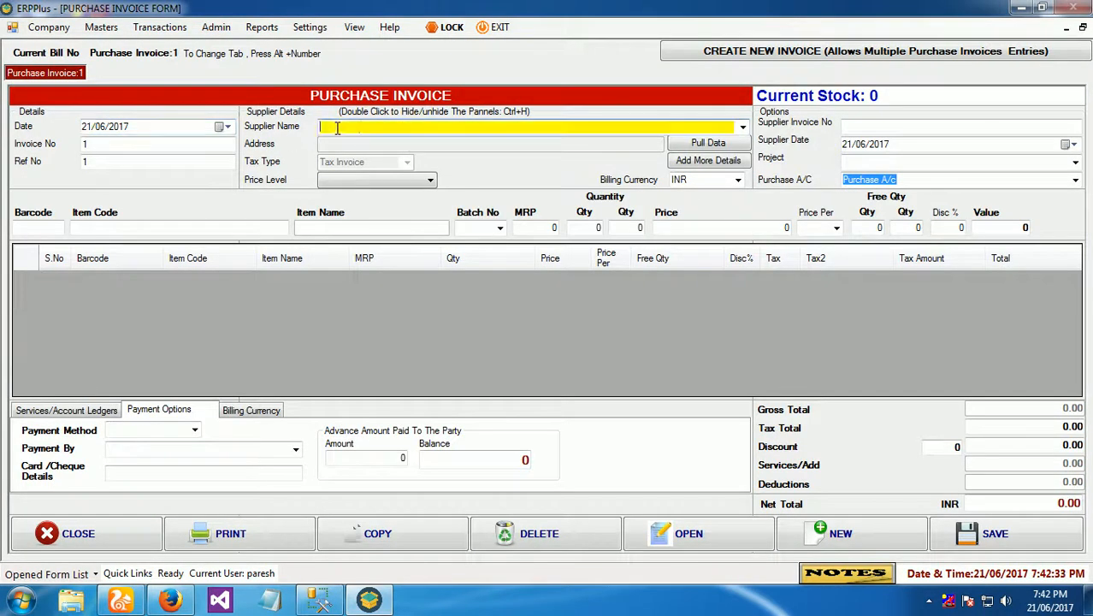
{"action": "left_click", "coordinate": [741, 128]}
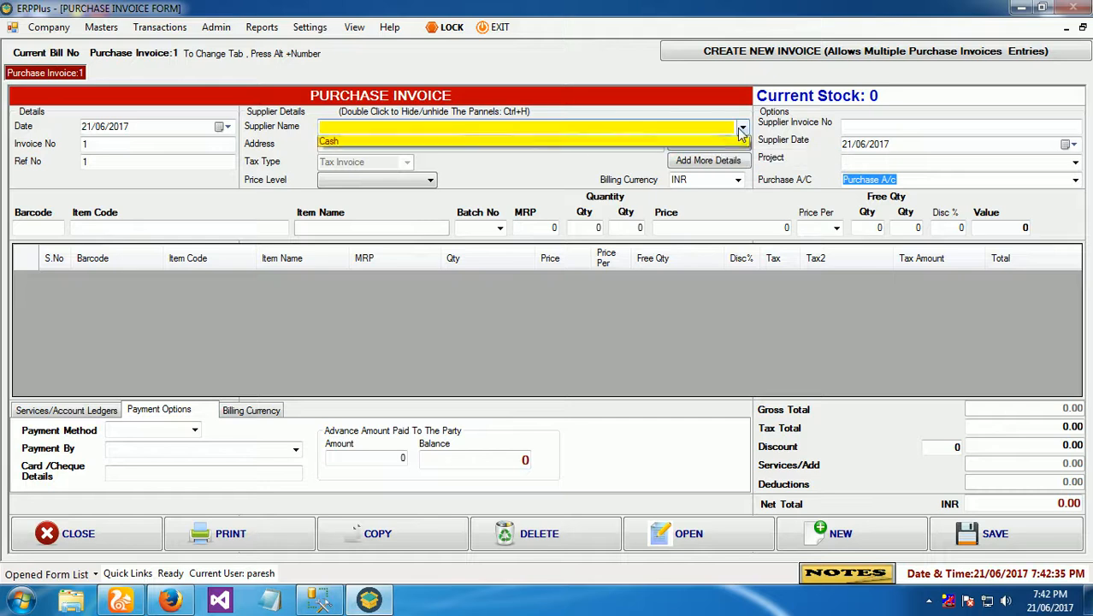
{"action": "left_click", "coordinate": [742, 127]}
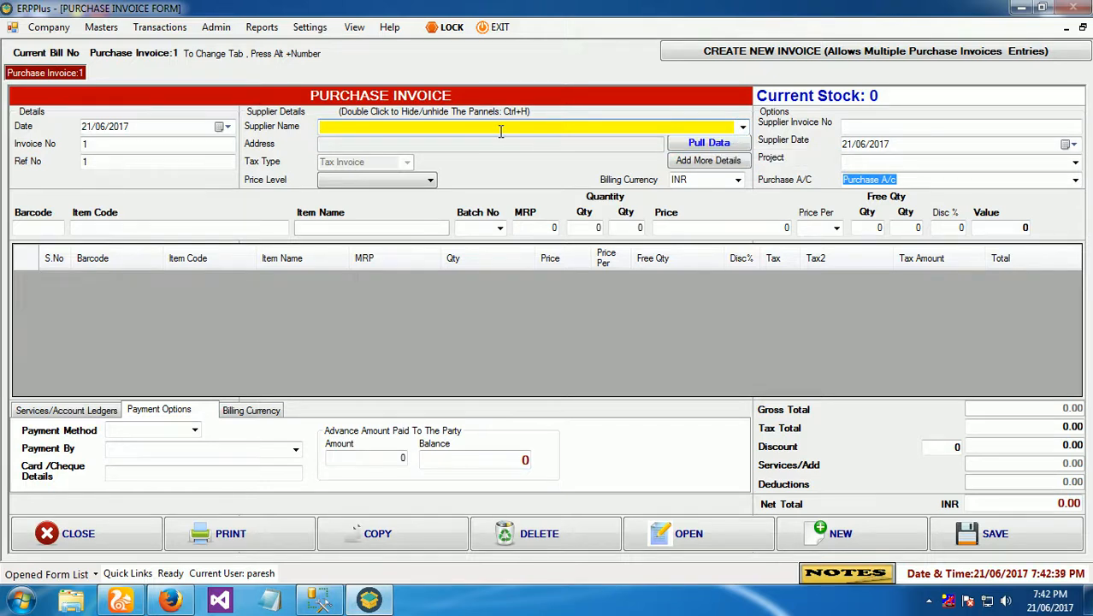
{"action": "key", "text": "alt+c"}
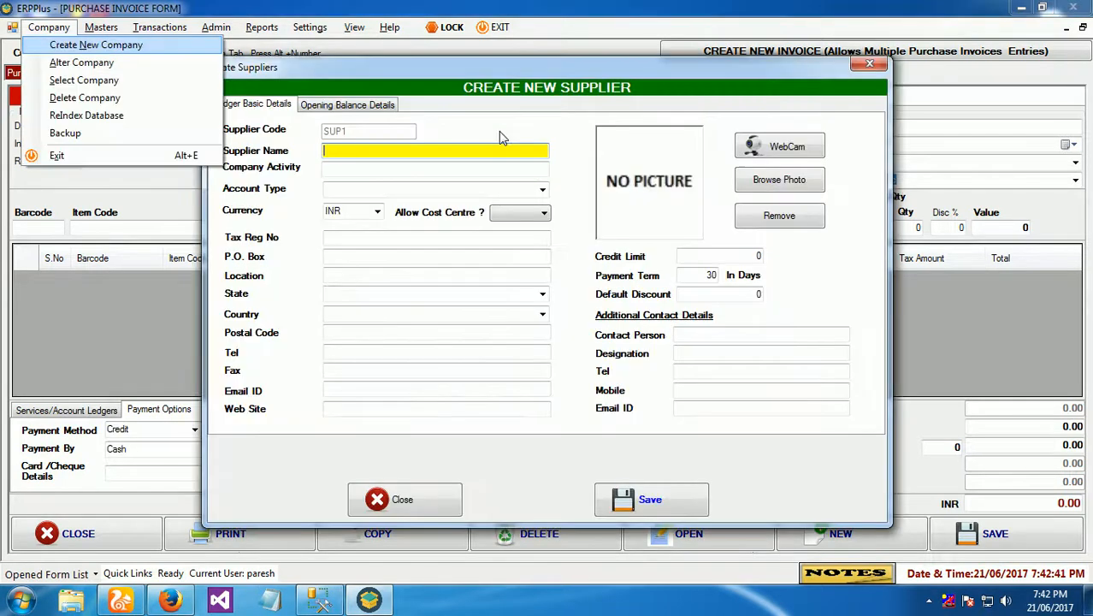
{"action": "left_click", "coordinate": [396, 64]}
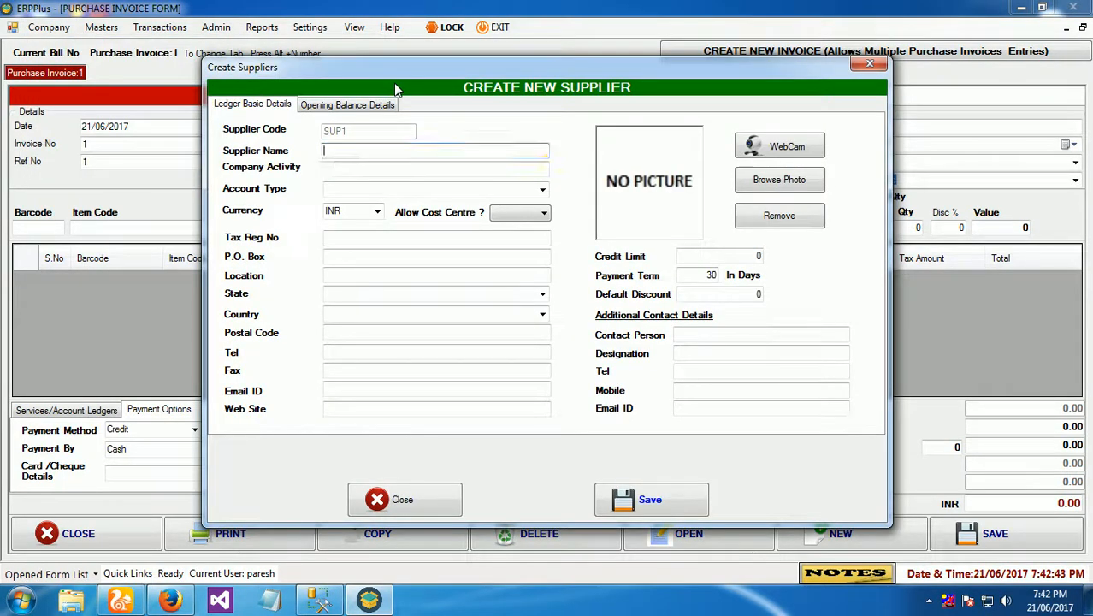
{"action": "left_click", "coordinate": [395, 501]}
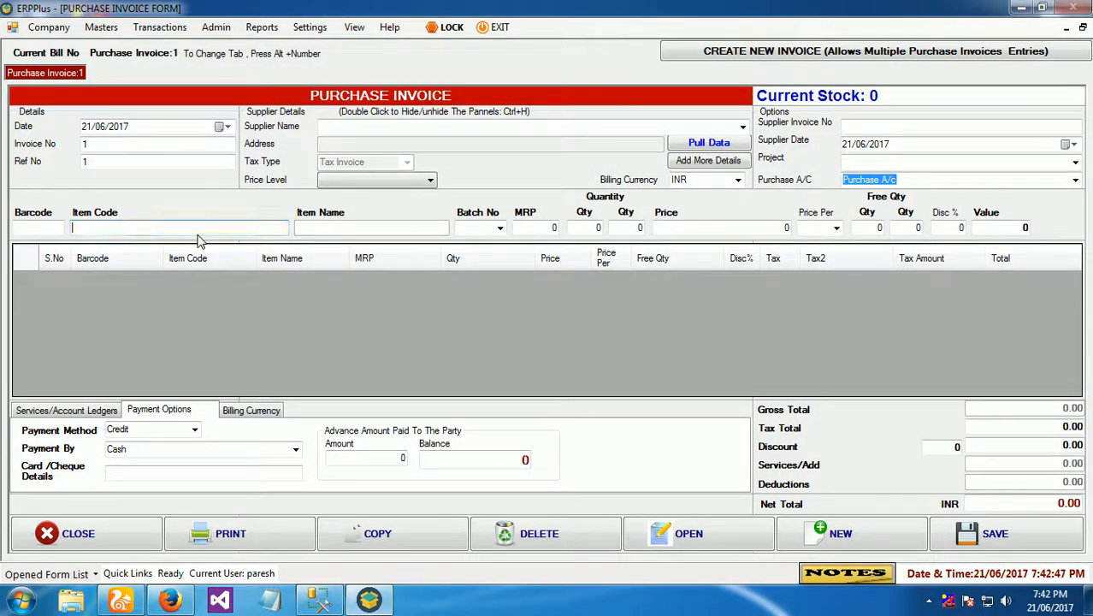
Review the purchase invoice's payment method choices, supplier invoice number and purchase account fields
{"action": "left_click", "coordinate": [195, 429]}
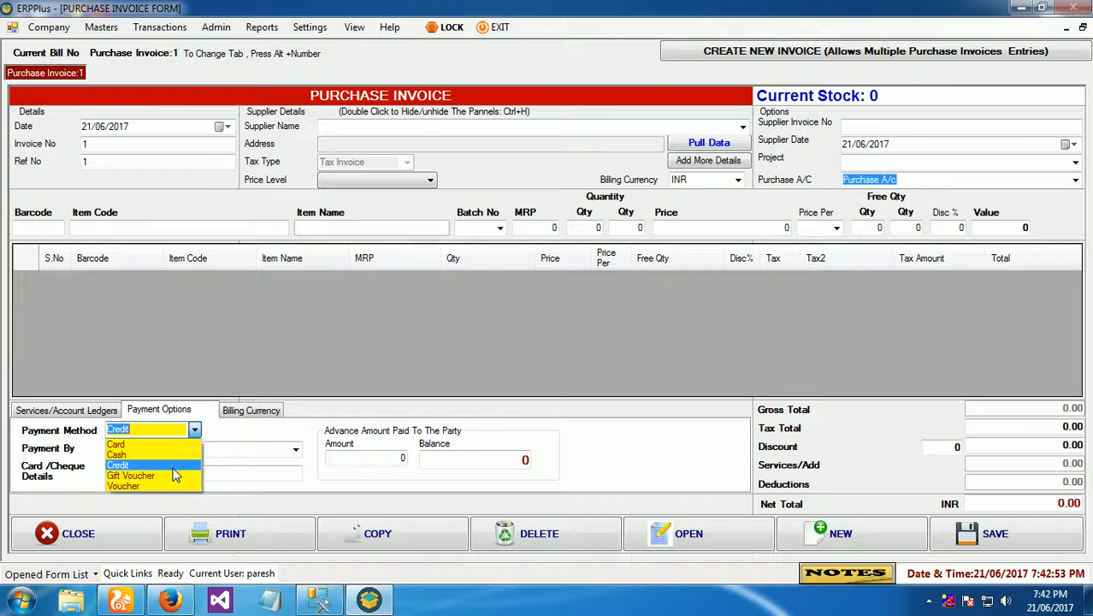
{"action": "left_click", "coordinate": [394, 326]}
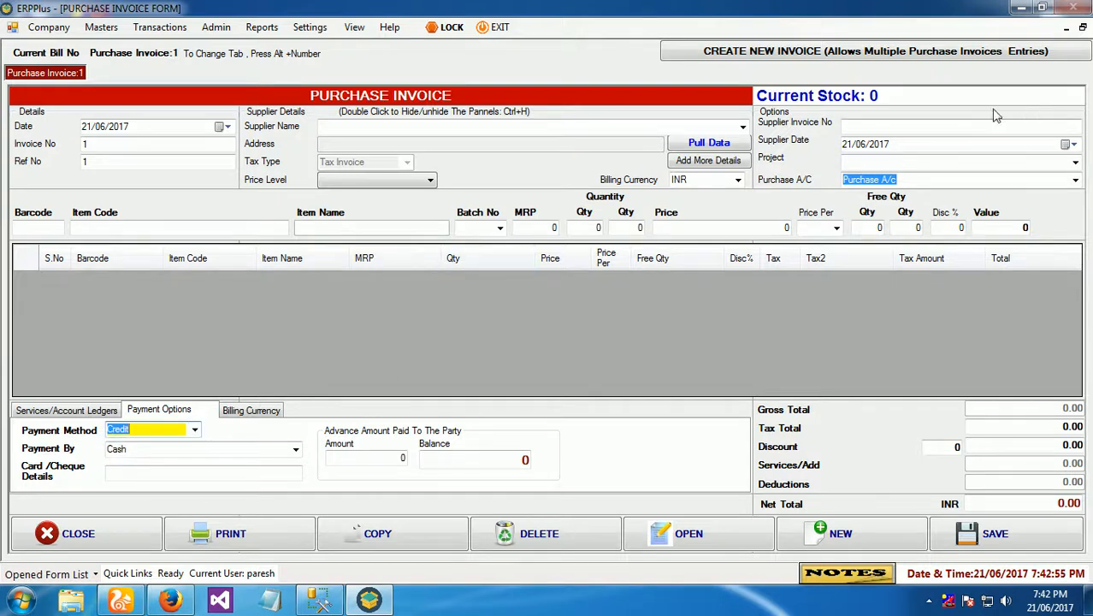
{"action": "left_click", "coordinate": [953, 124]}
{"action": "left_click", "coordinate": [926, 181]}
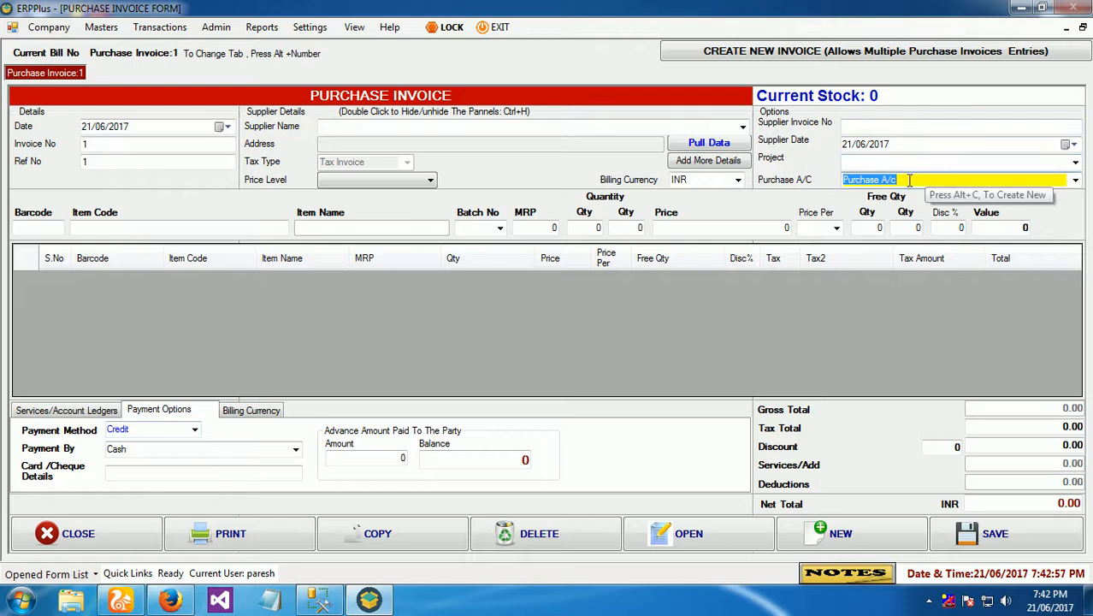
Try to pull data into the purchase invoice without a supplier, and close the invoice form unsaved
{"action": "left_click", "coordinate": [706, 147]}
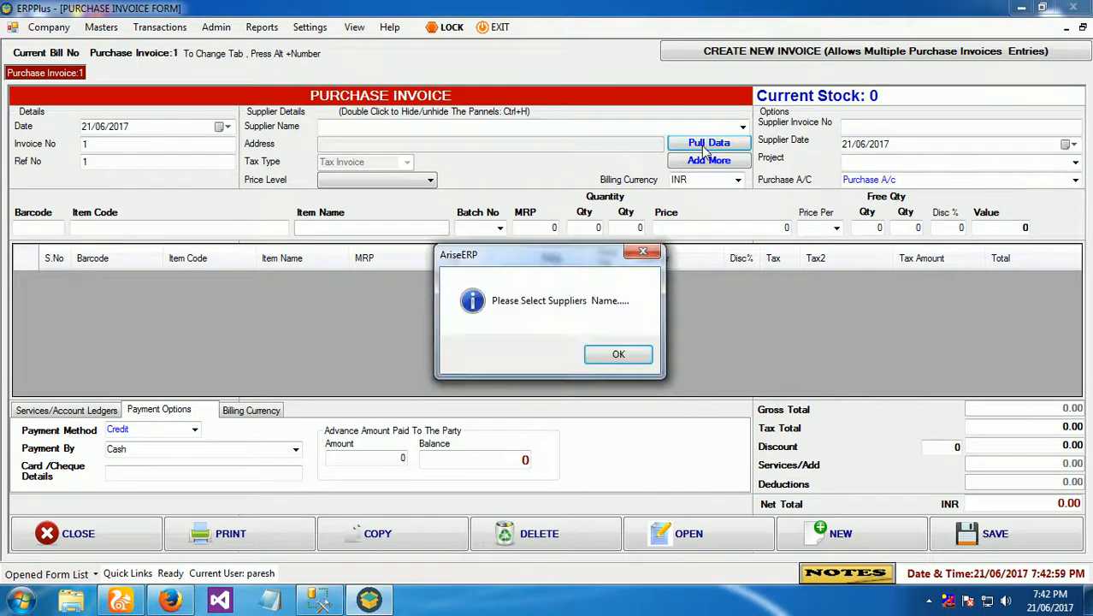
{"action": "left_click", "coordinate": [622, 354]}
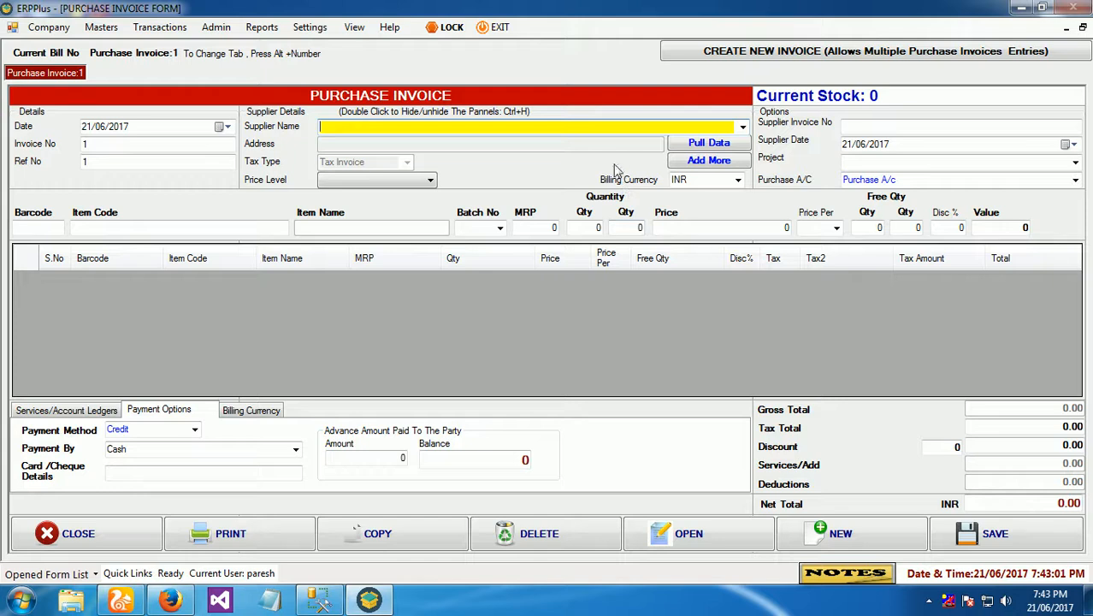
{"action": "key", "text": "Tab"}
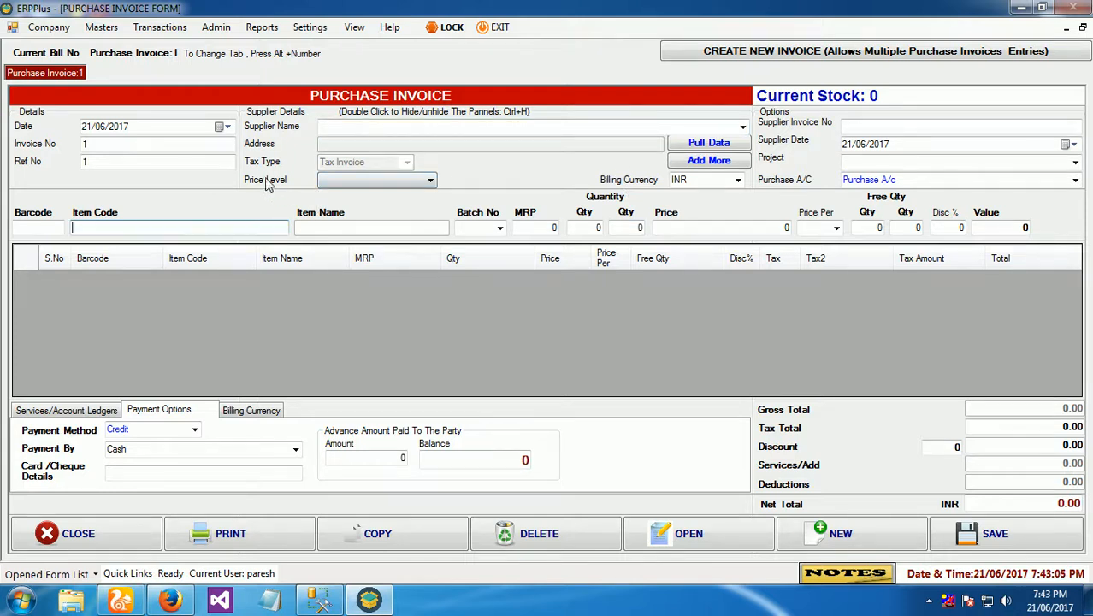
{"action": "key", "text": "Return"}
{"action": "left_click", "coordinate": [53, 534]}
Open the POS form from the inventory sales transactions and view its item search and sales person choices
{"action": "left_click", "coordinate": [126, 28]}
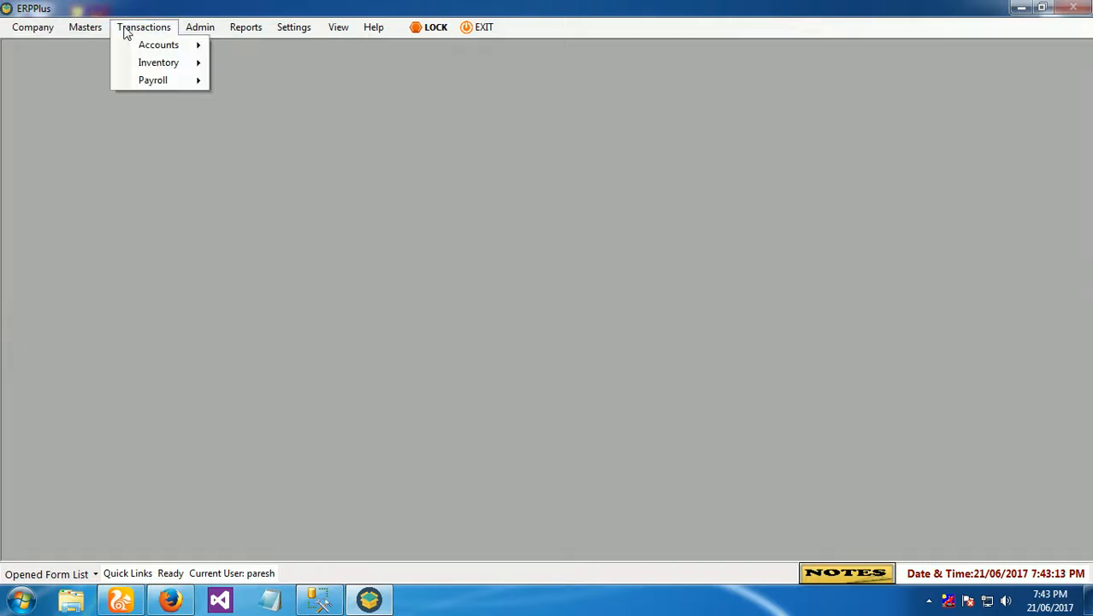
{"action": "mouse_move", "coordinate": [306, 87]}
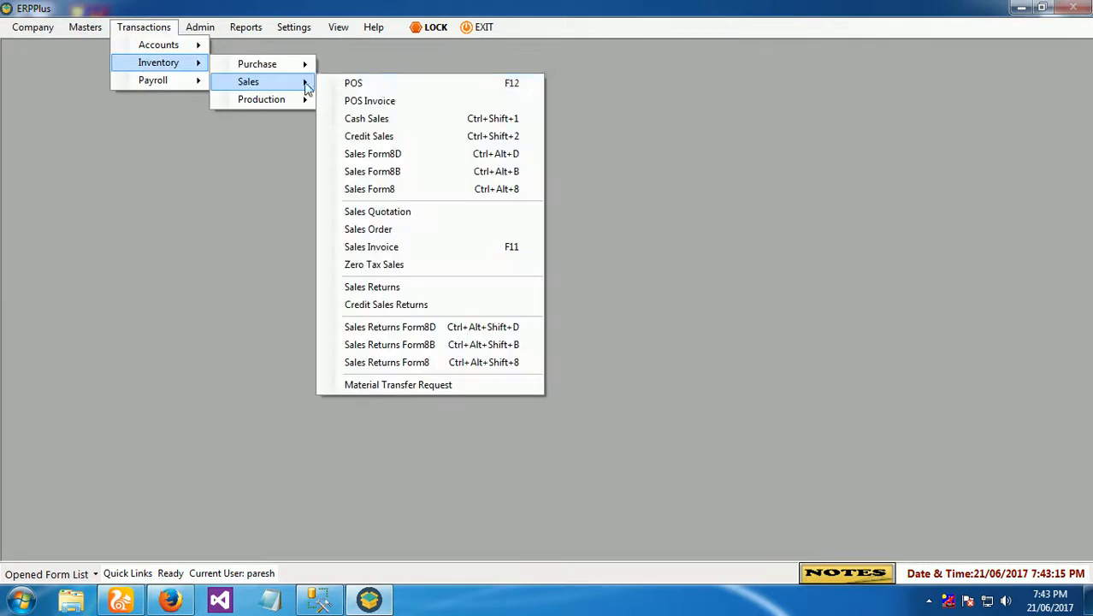
{"action": "left_click", "coordinate": [351, 83]}
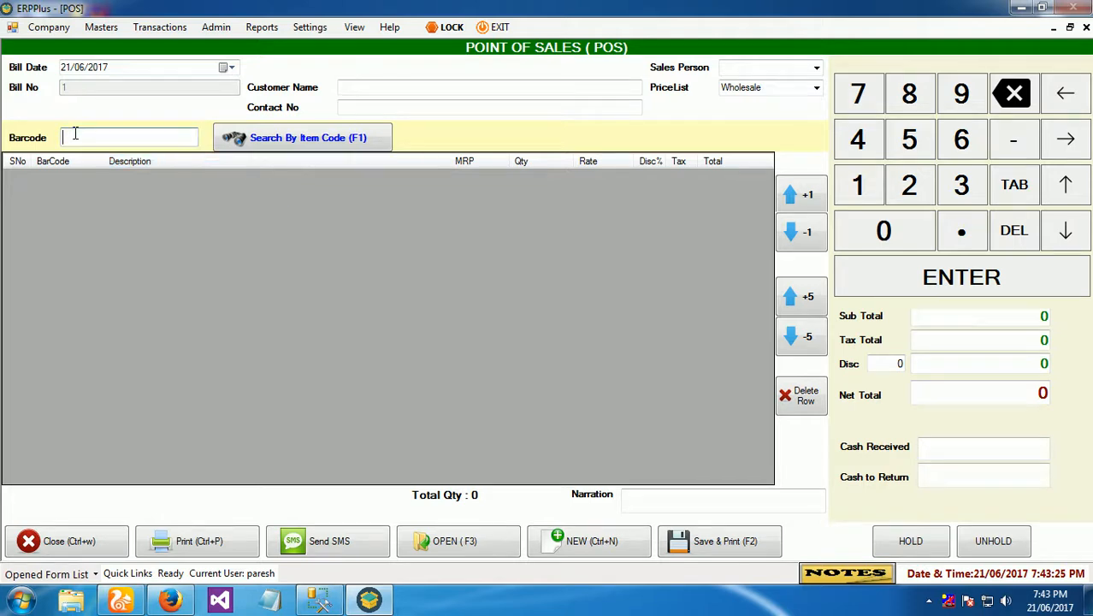
{"action": "left_click", "coordinate": [235, 139]}
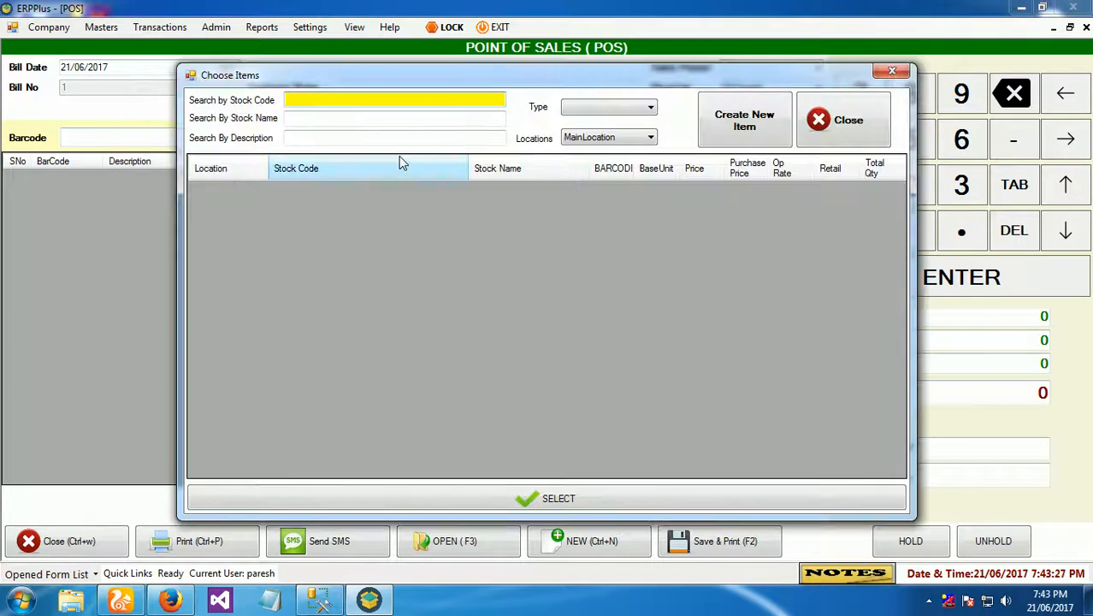
{"action": "left_click", "coordinate": [902, 74]}
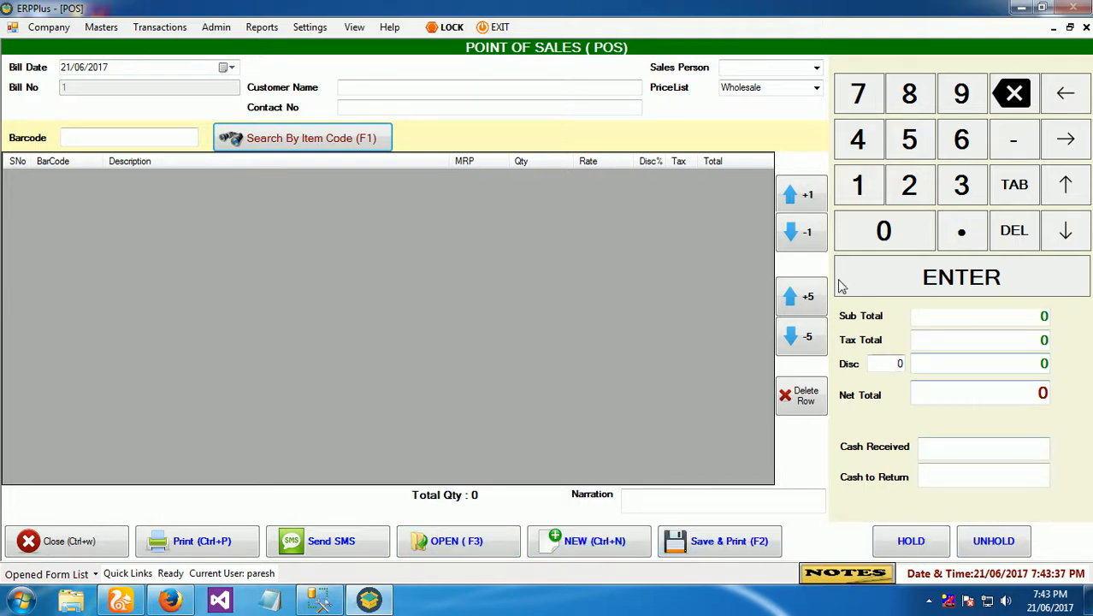
{"action": "left_click", "coordinate": [815, 69]}
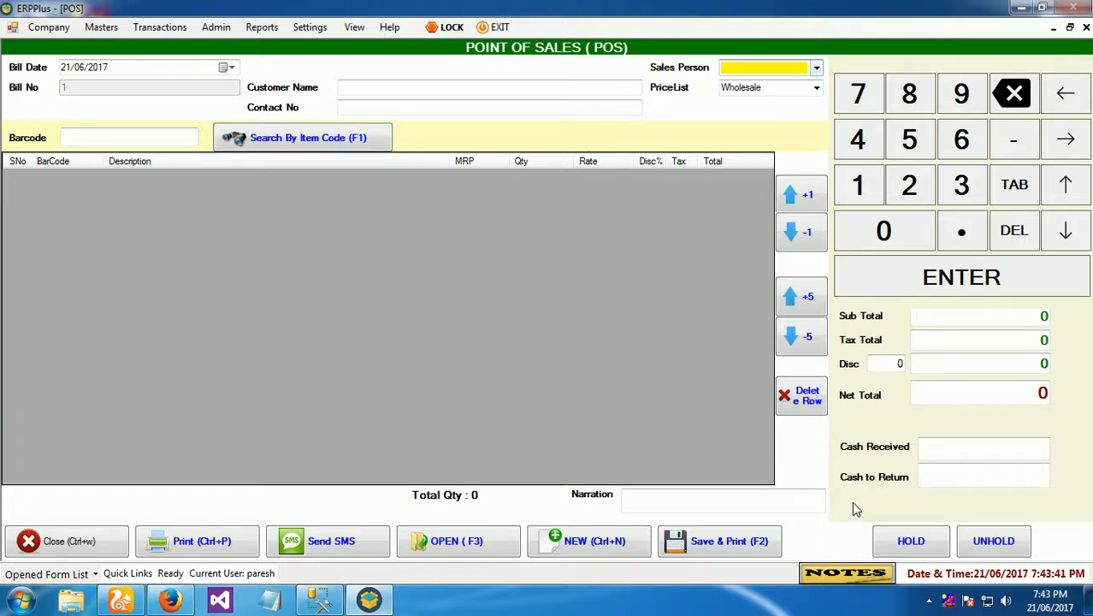
{"action": "left_click", "coordinate": [929, 602]}
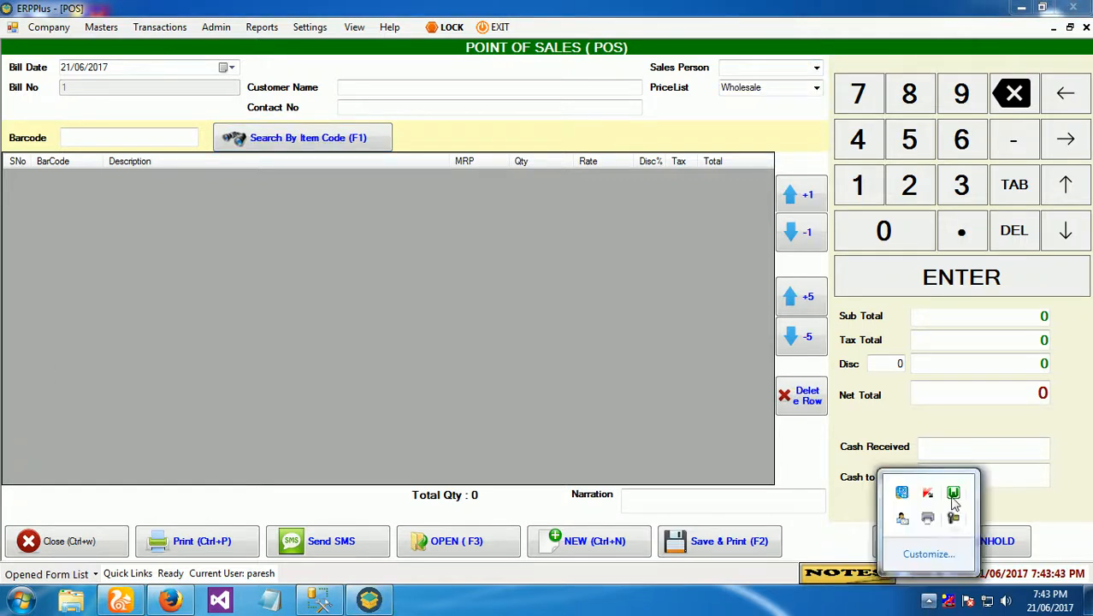
{"action": "left_click", "coordinate": [953, 518]}
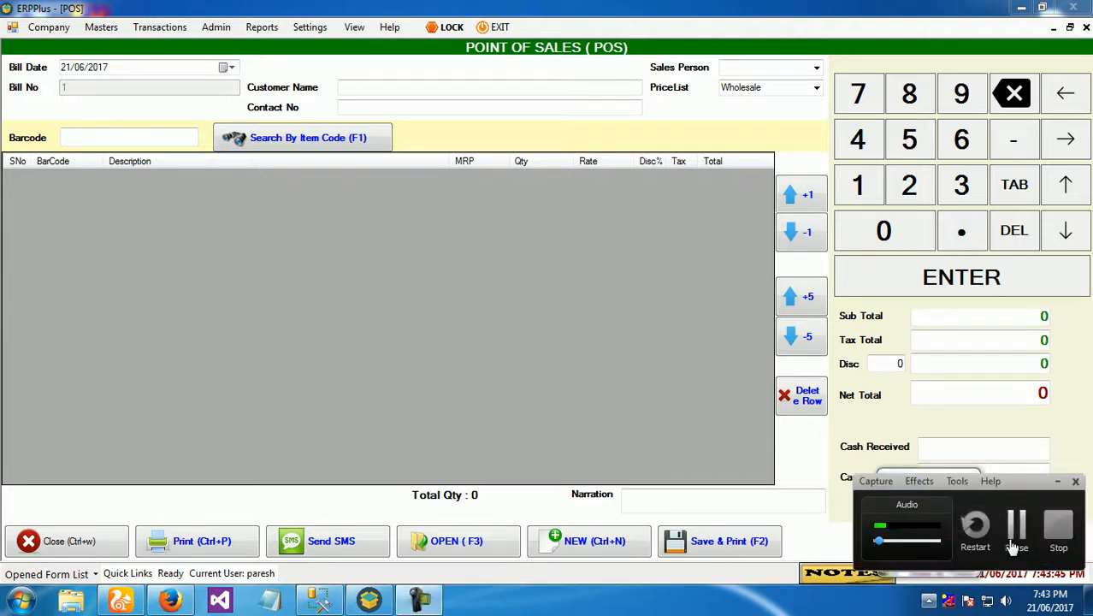
Close the POS form without saving the bill
{"action": "left_click", "coordinate": [1014, 529]}
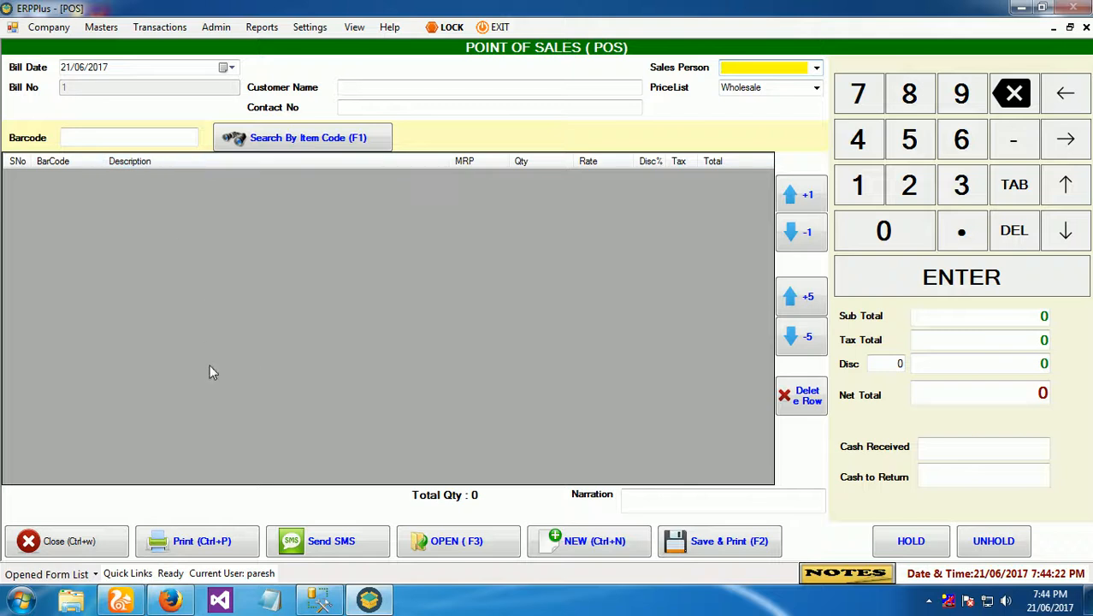
{"action": "left_click", "coordinate": [86, 540]}
{"action": "left_click", "coordinate": [501, 352]}
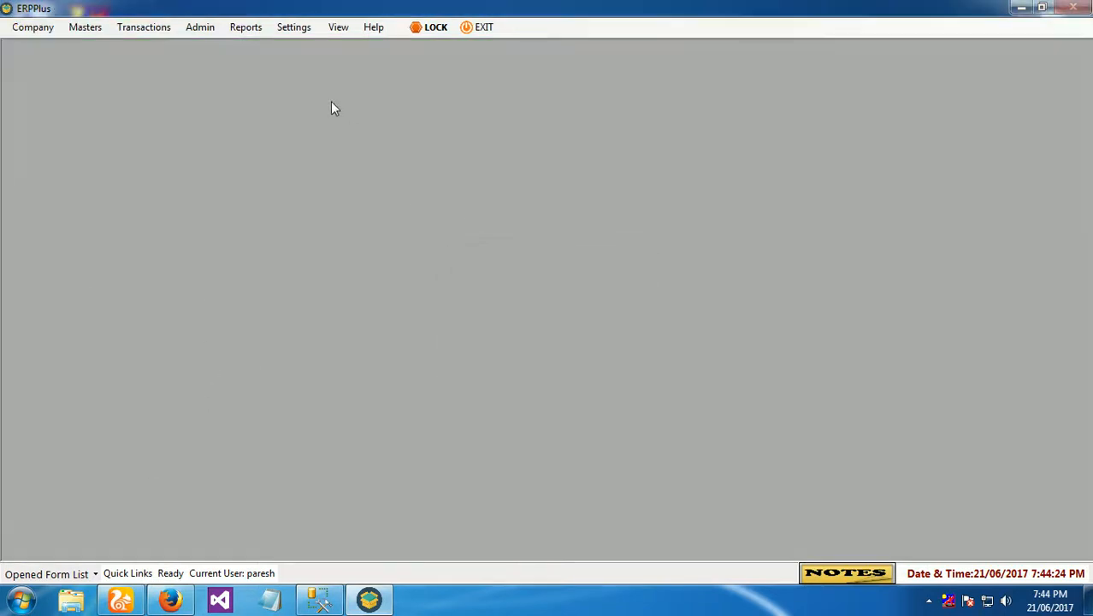
Open the POS Invoice form from the inventory sales transactions and check its customer name choices
{"action": "left_click", "coordinate": [144, 26]}
{"action": "mouse_move", "coordinate": [158, 69]}
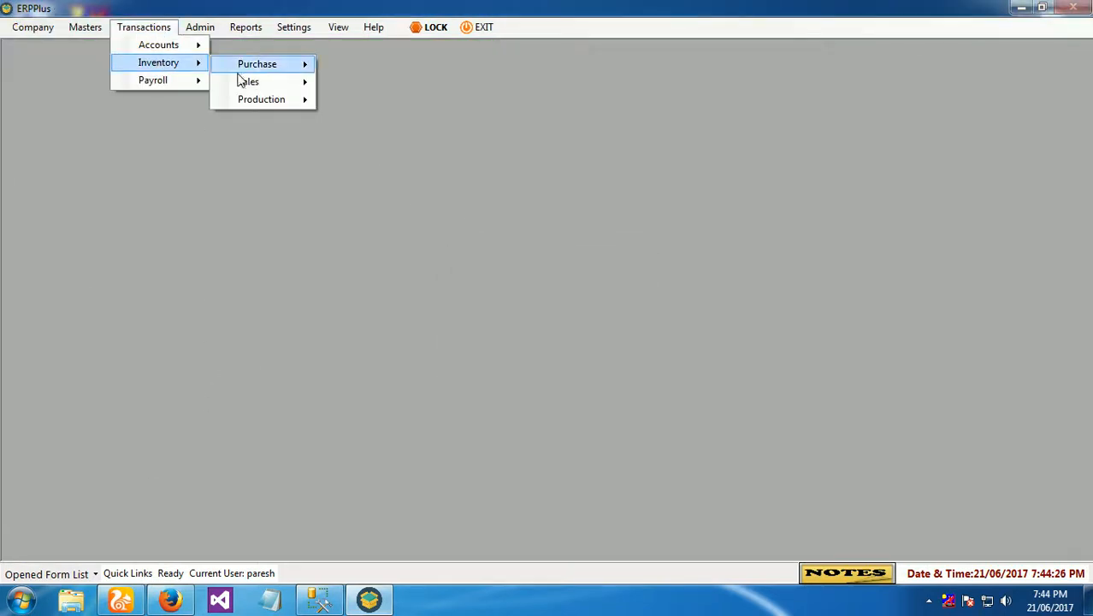
{"action": "mouse_move", "coordinate": [257, 81]}
{"action": "left_click", "coordinate": [382, 103]}
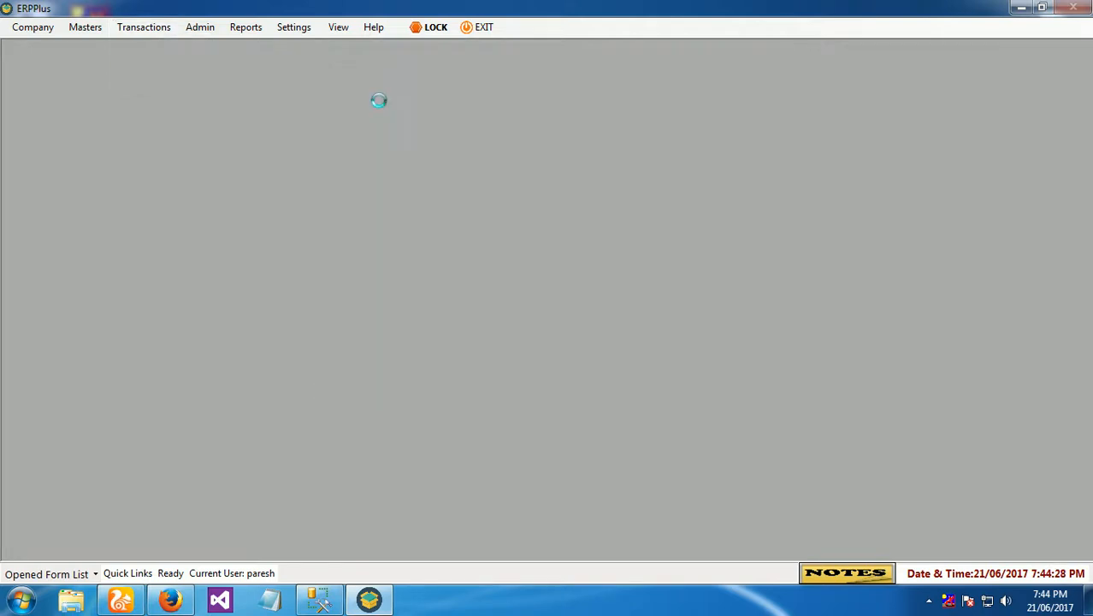
{"action": "left_click", "coordinate": [415, 125]}
{"action": "left_click", "coordinate": [415, 126]}
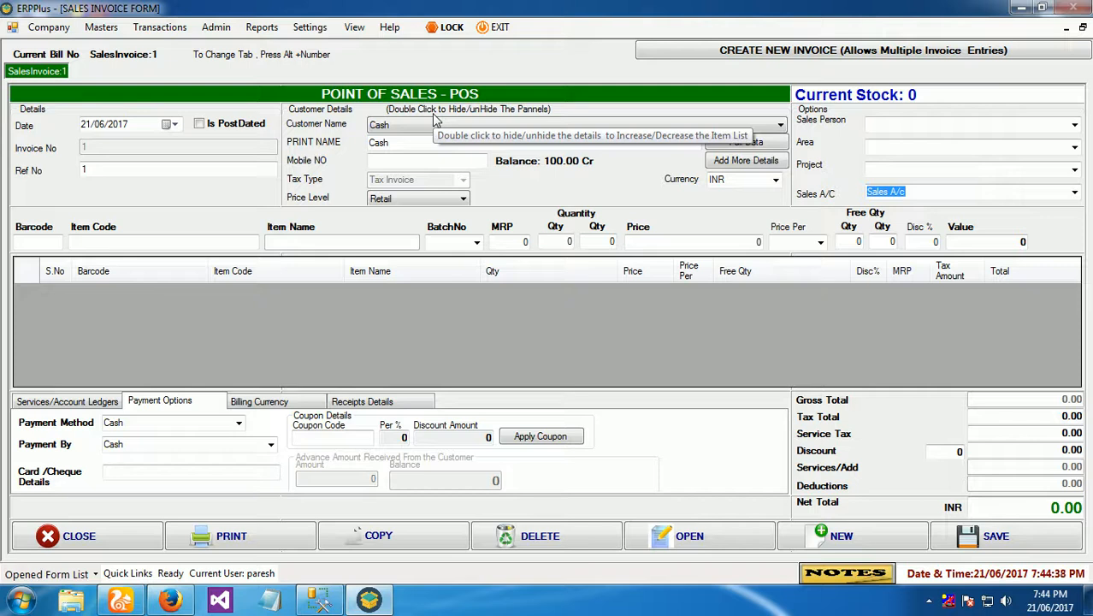
Review the POS invoice's item code, discount, price and quantity entry fields
{"action": "left_click", "coordinate": [134, 239]}
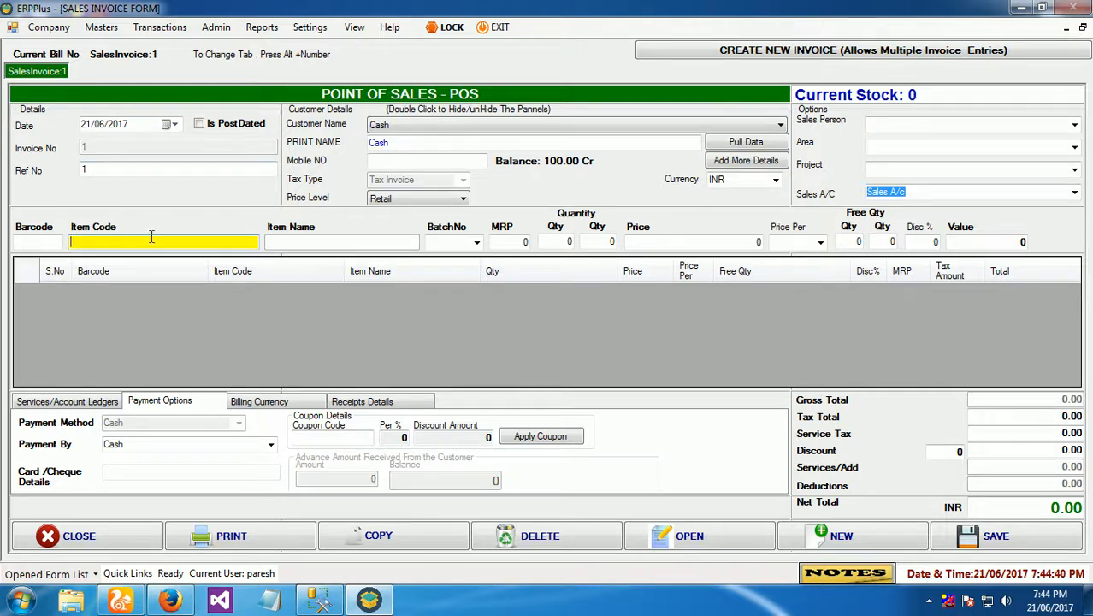
{"action": "left_click", "coordinate": [932, 243]}
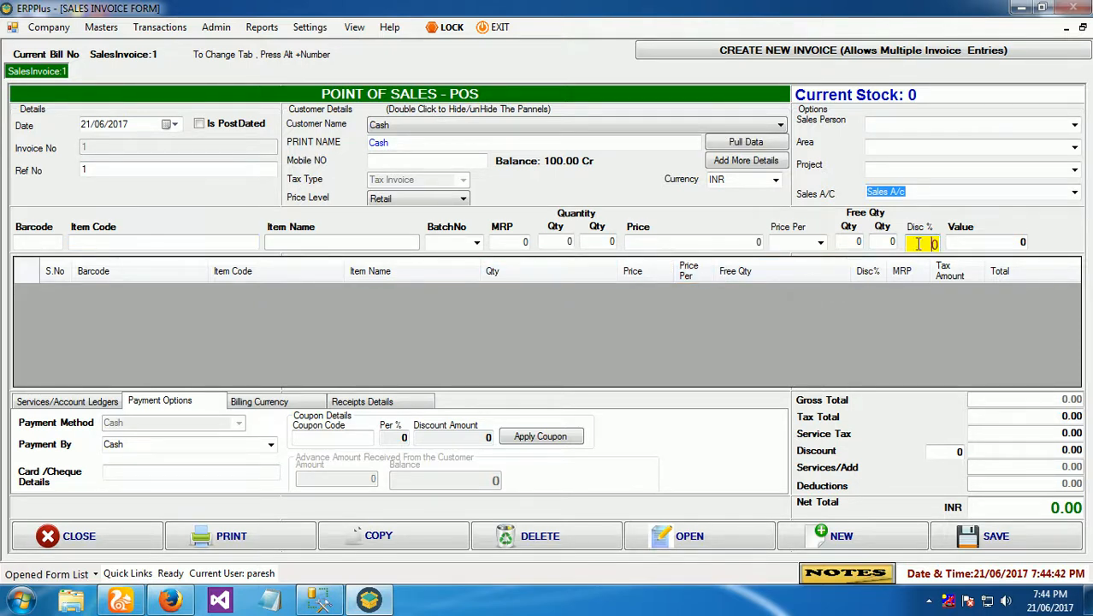
{"action": "left_click", "coordinate": [643, 243]}
{"action": "left_click", "coordinate": [555, 242]}
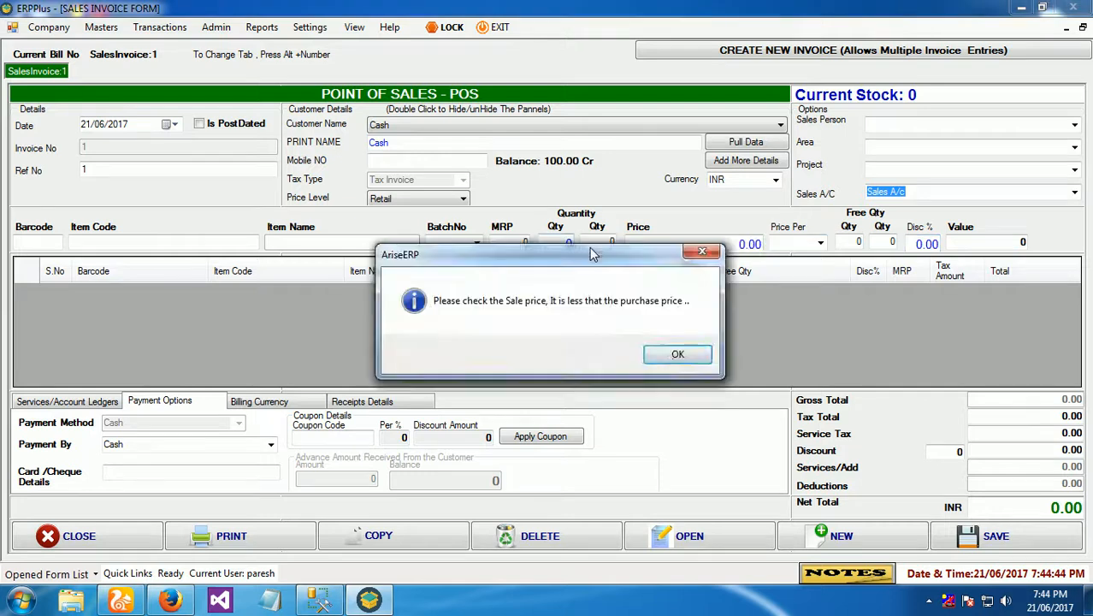
{"action": "left_click", "coordinate": [676, 353]}
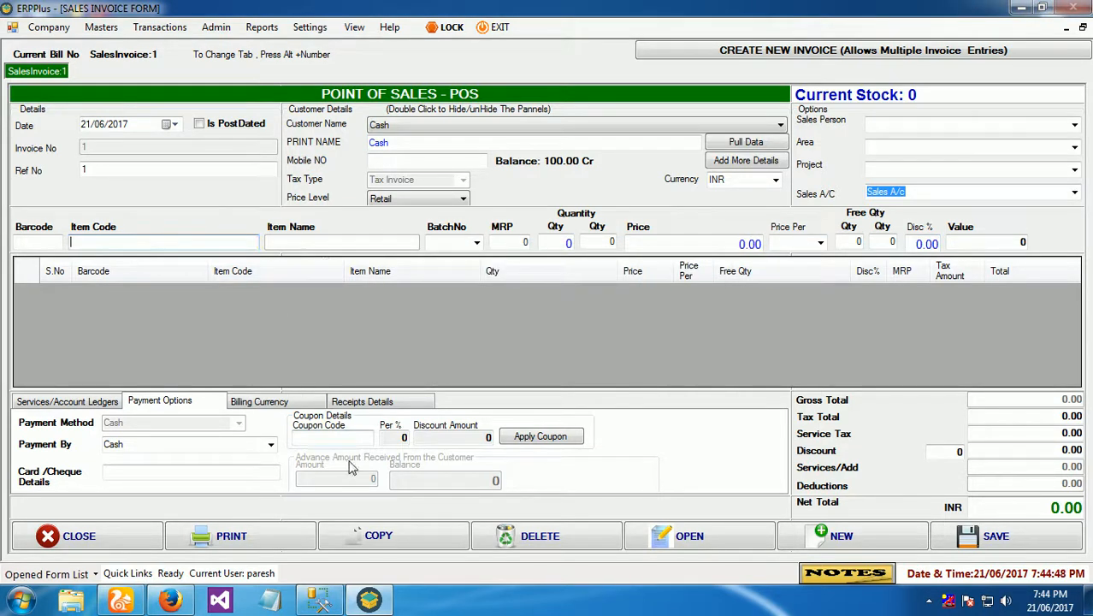
Check the POS invoice's coupon and Payment By options, and close the form unsaved
{"action": "left_click", "coordinate": [540, 436]}
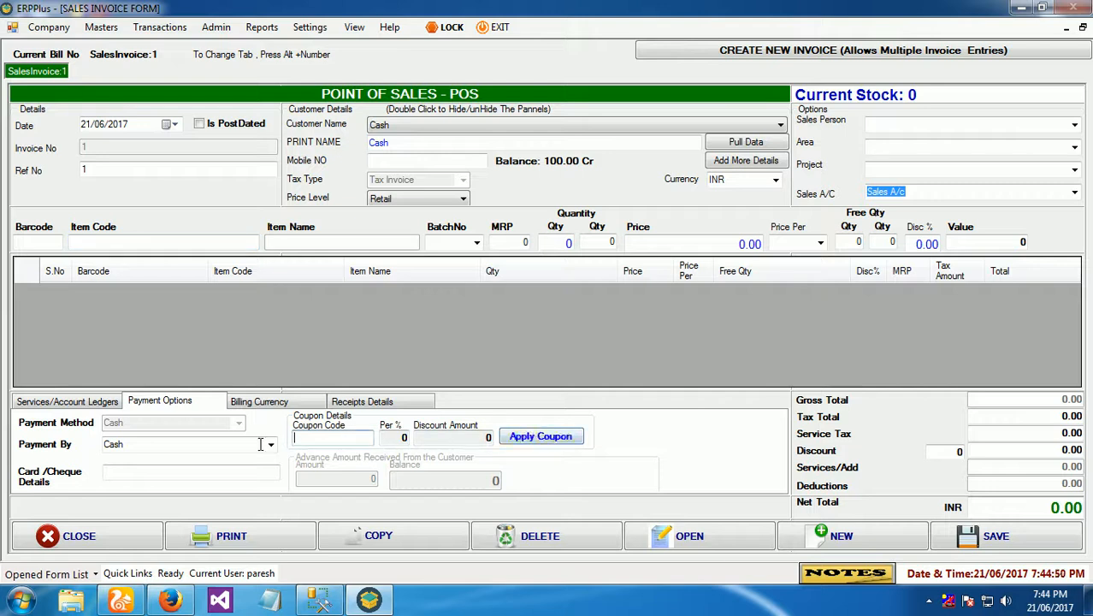
{"action": "left_click", "coordinate": [171, 444]}
{"action": "left_click", "coordinate": [271, 444]}
{"action": "left_click", "coordinate": [271, 444]}
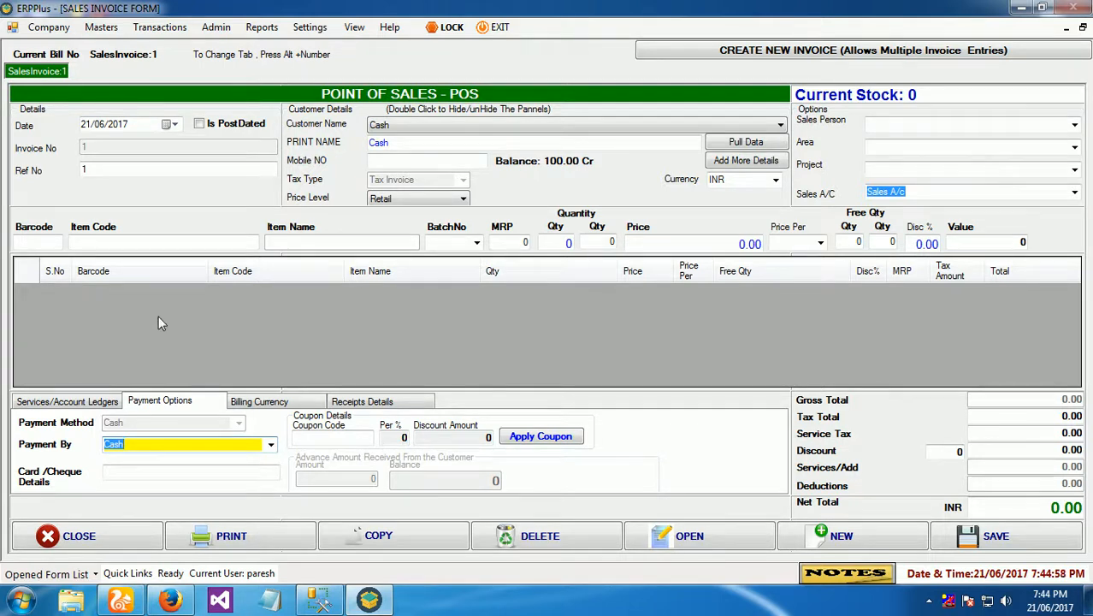
{"action": "left_click", "coordinate": [79, 535]}
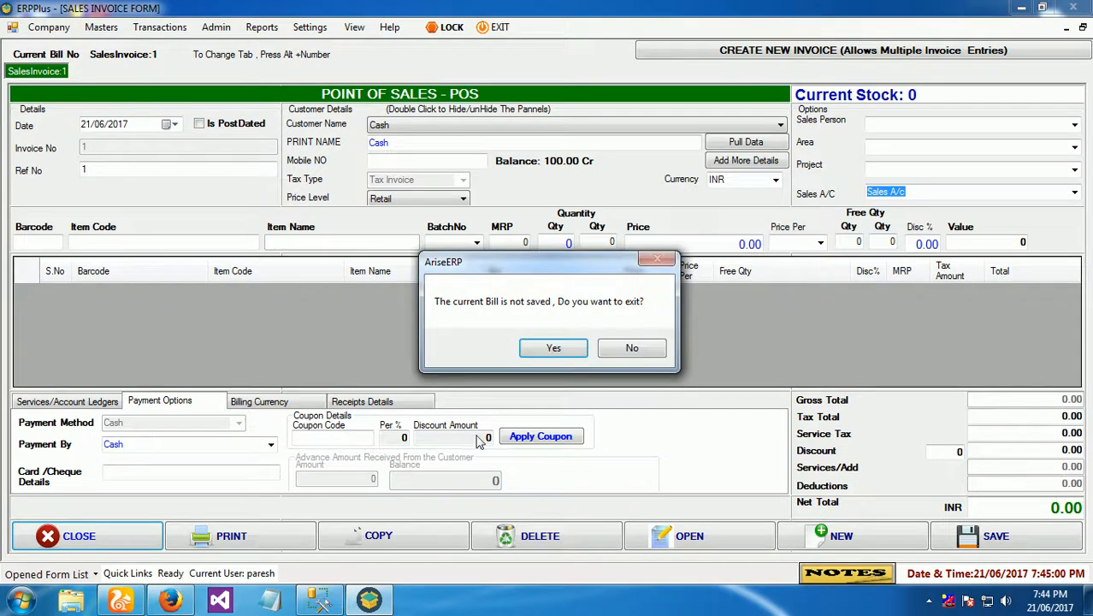
{"action": "left_click", "coordinate": [554, 348]}
Open the Sales Invoice form from the inventory sales transactions and view its payment method choices
{"action": "left_click", "coordinate": [146, 28]}
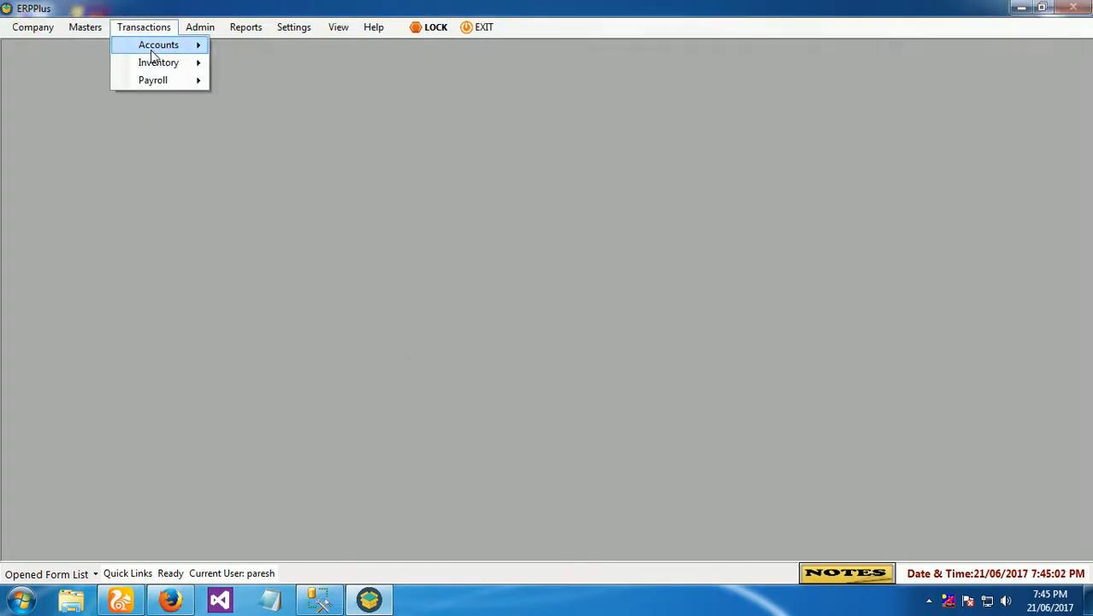
{"action": "mouse_move", "coordinate": [156, 63]}
{"action": "mouse_move", "coordinate": [274, 86]}
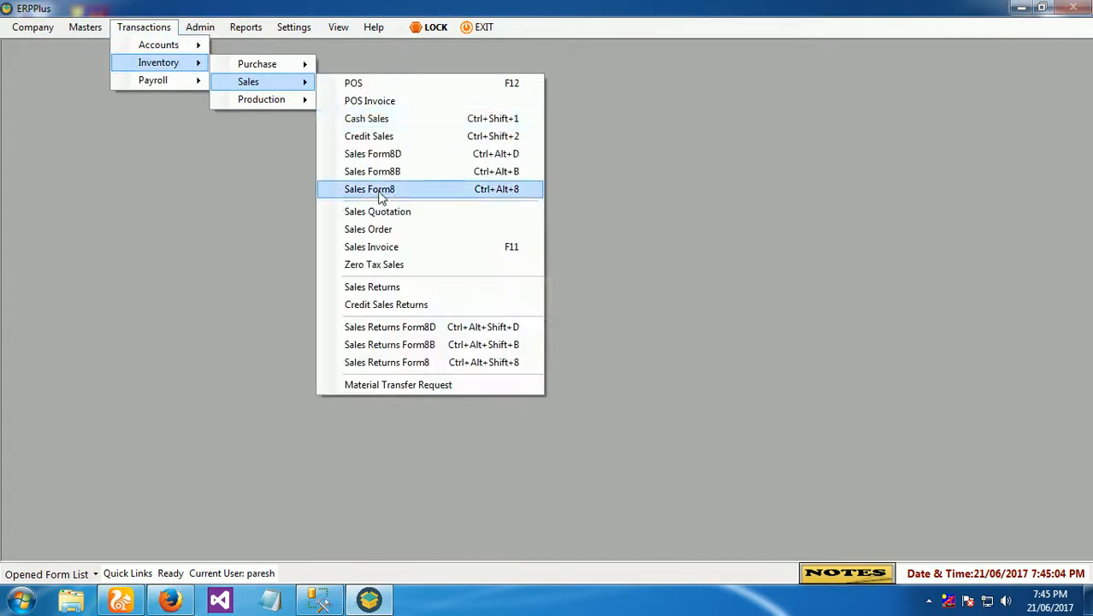
{"action": "left_click", "coordinate": [389, 248]}
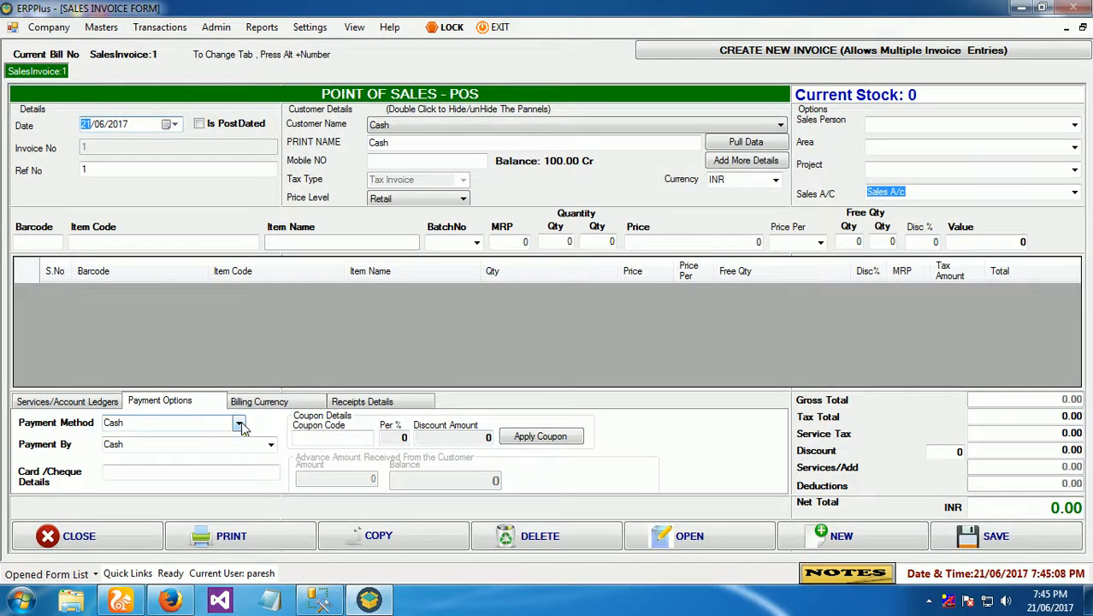
{"action": "left_click", "coordinate": [239, 425]}
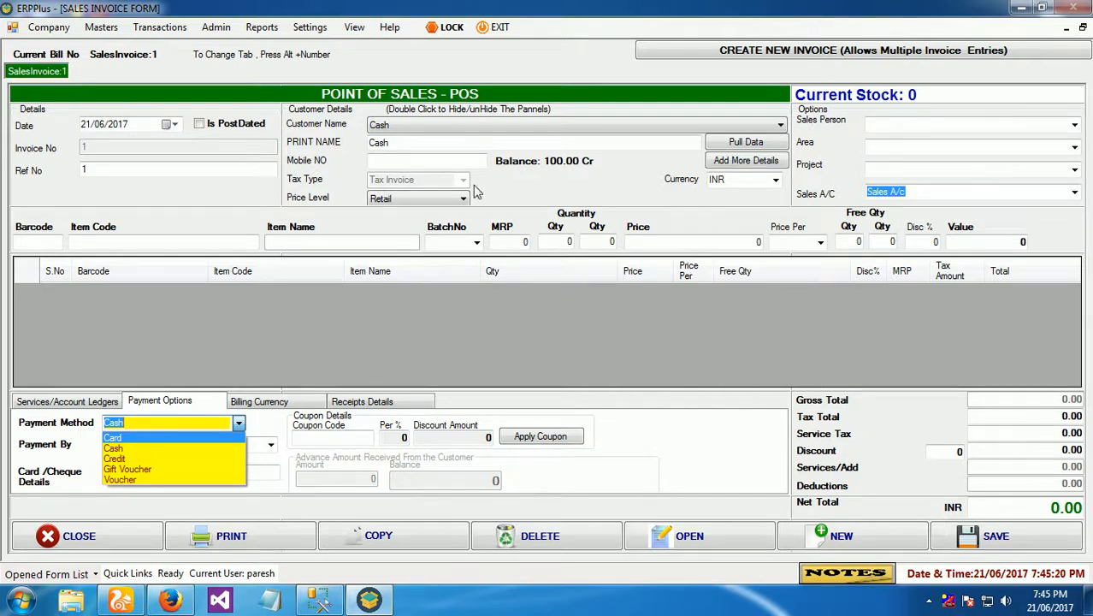
Review the sales invoice's customer name, print name and project fields, and close the form unsaved
{"action": "left_click", "coordinate": [420, 125]}
{"action": "left_click", "coordinate": [419, 125]}
{"action": "left_click", "coordinate": [419, 139]}
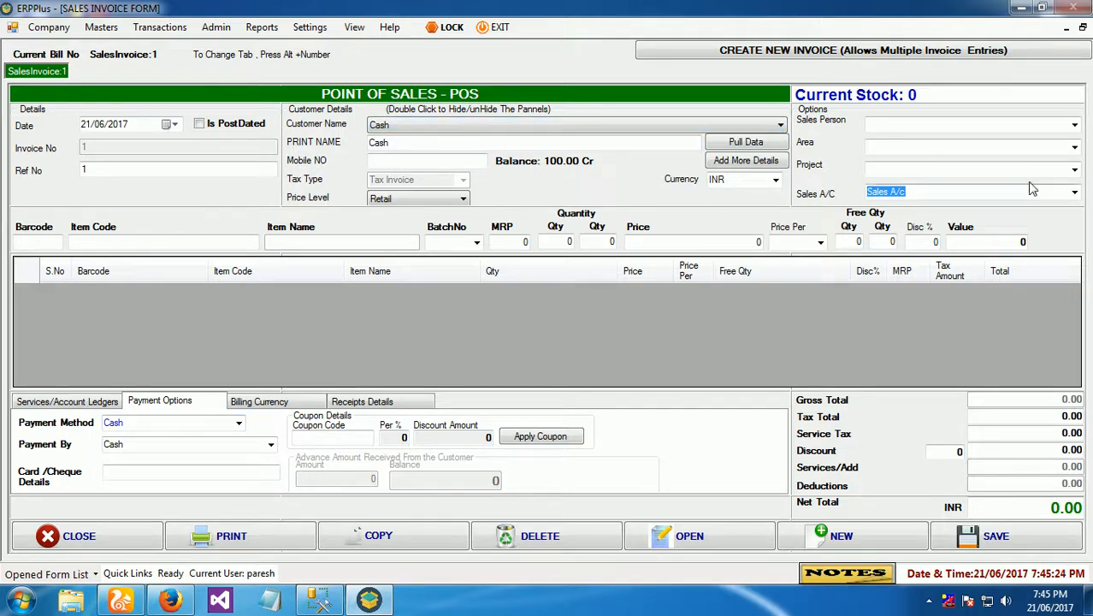
{"action": "key", "text": "Return"}
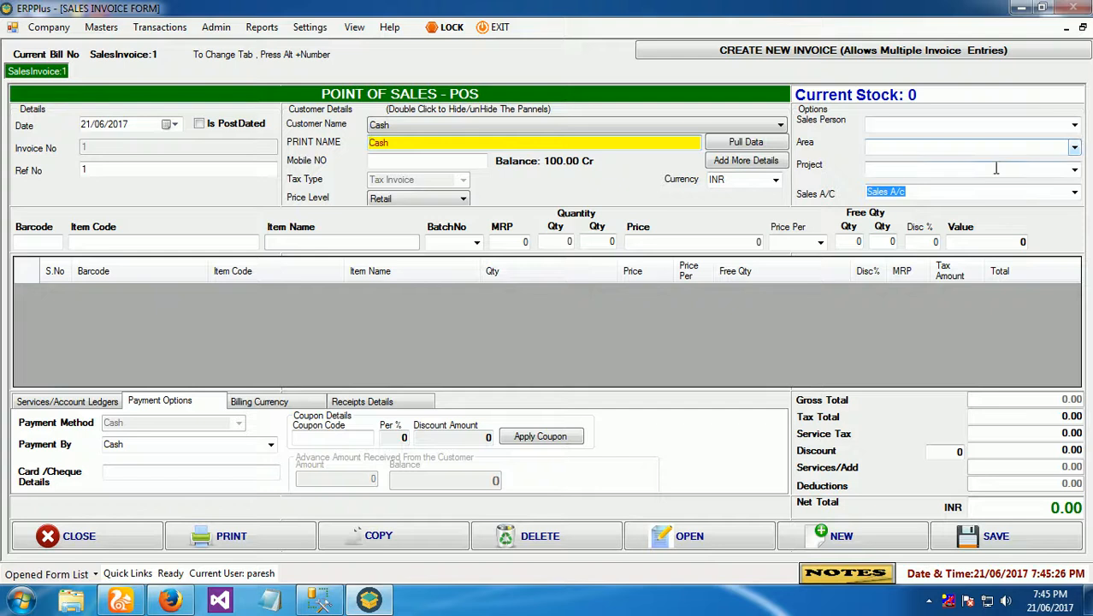
{"action": "left_click", "coordinate": [1075, 170]}
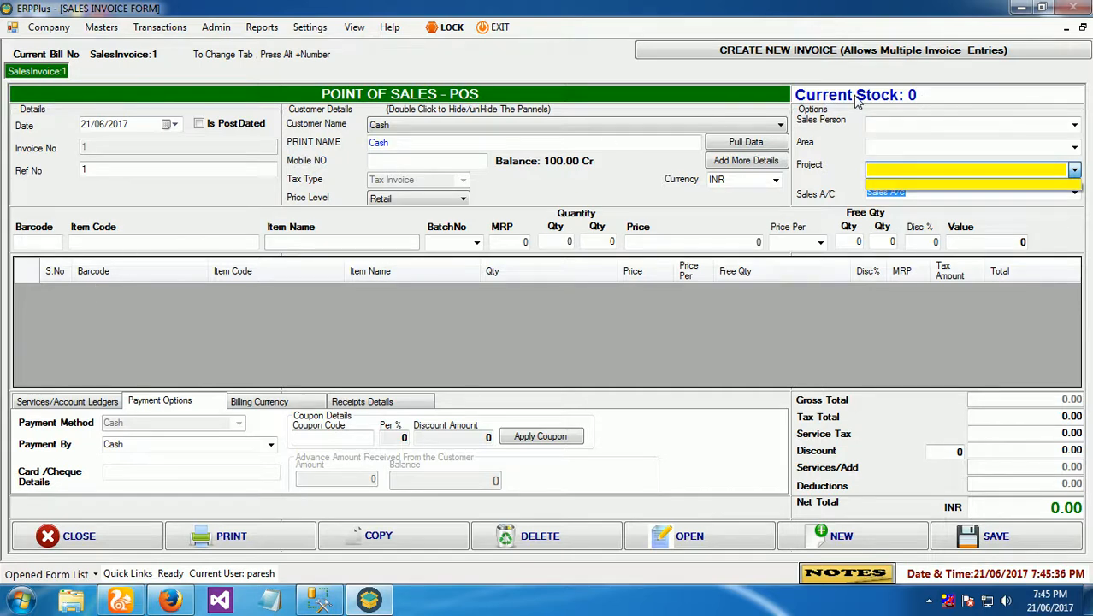
{"action": "left_click", "coordinate": [107, 539]}
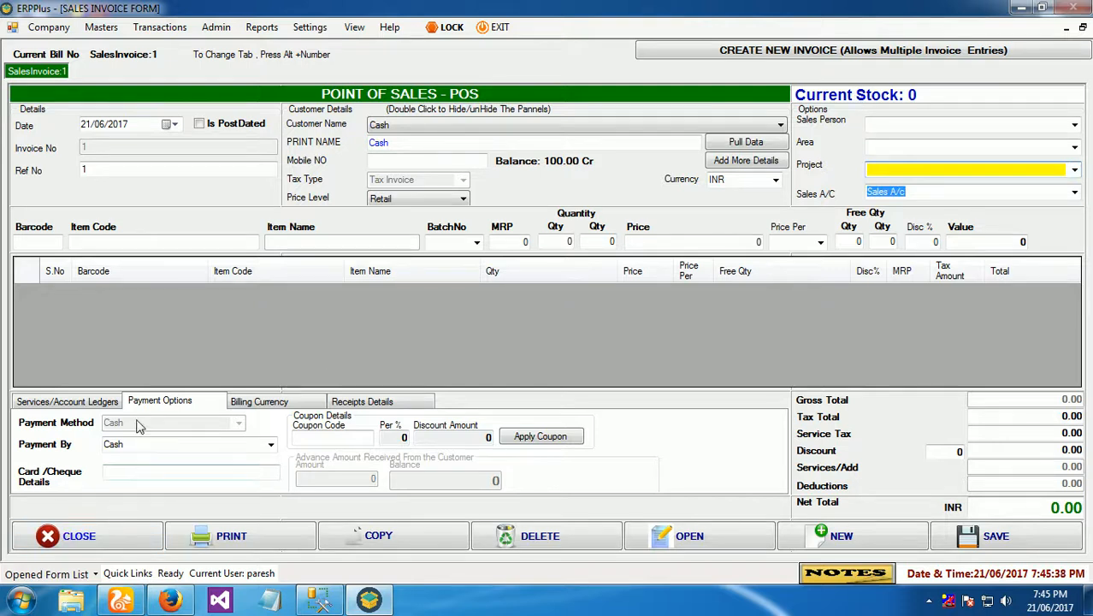
{"action": "left_click", "coordinate": [142, 536]}
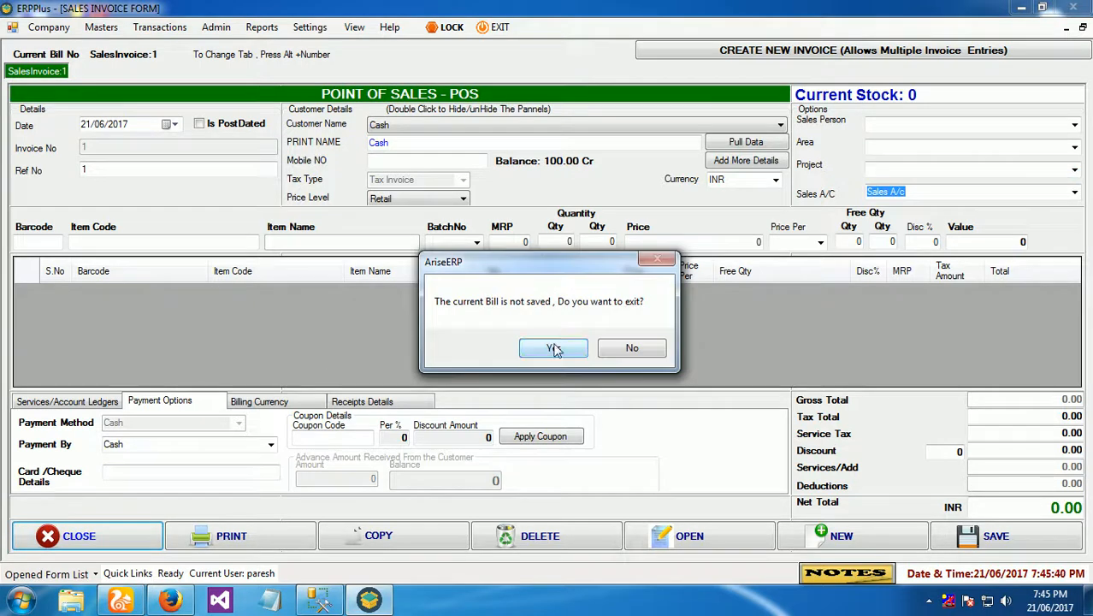
{"action": "left_click", "coordinate": [555, 347]}
View the inventory sales and production transactions, and open the Stock Journal Voucher form
{"action": "left_click", "coordinate": [143, 27]}
{"action": "mouse_move", "coordinate": [156, 64]}
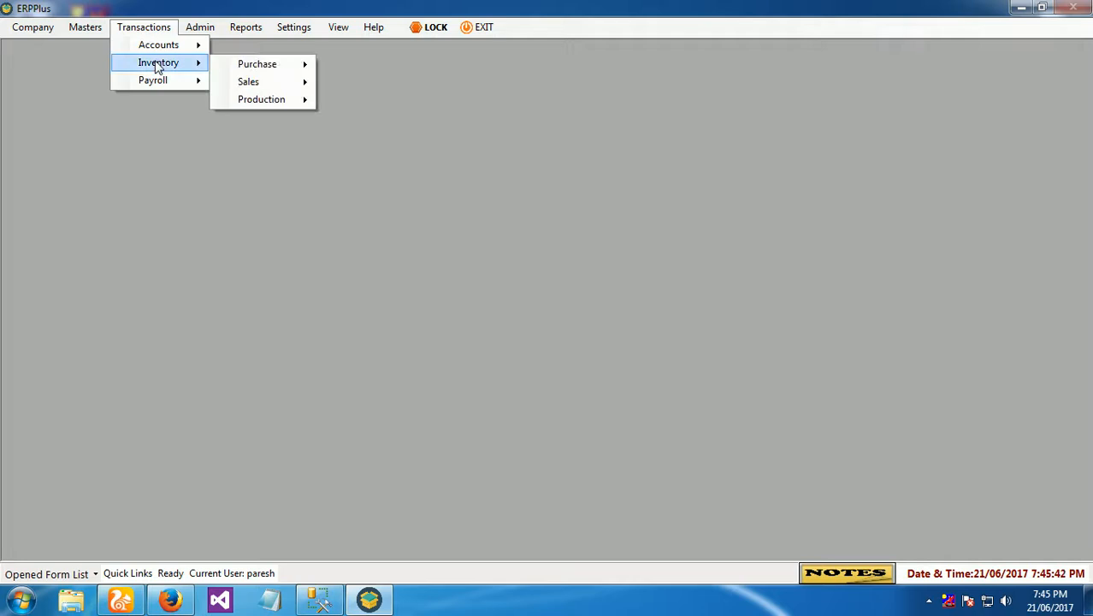
{"action": "mouse_move", "coordinate": [255, 82]}
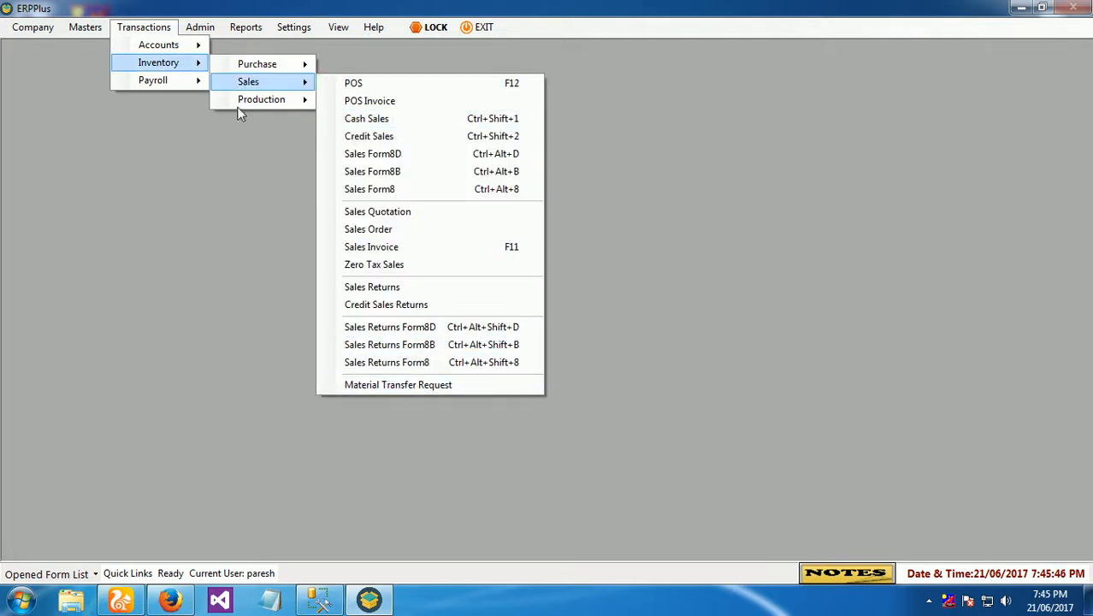
{"action": "mouse_move", "coordinate": [234, 101]}
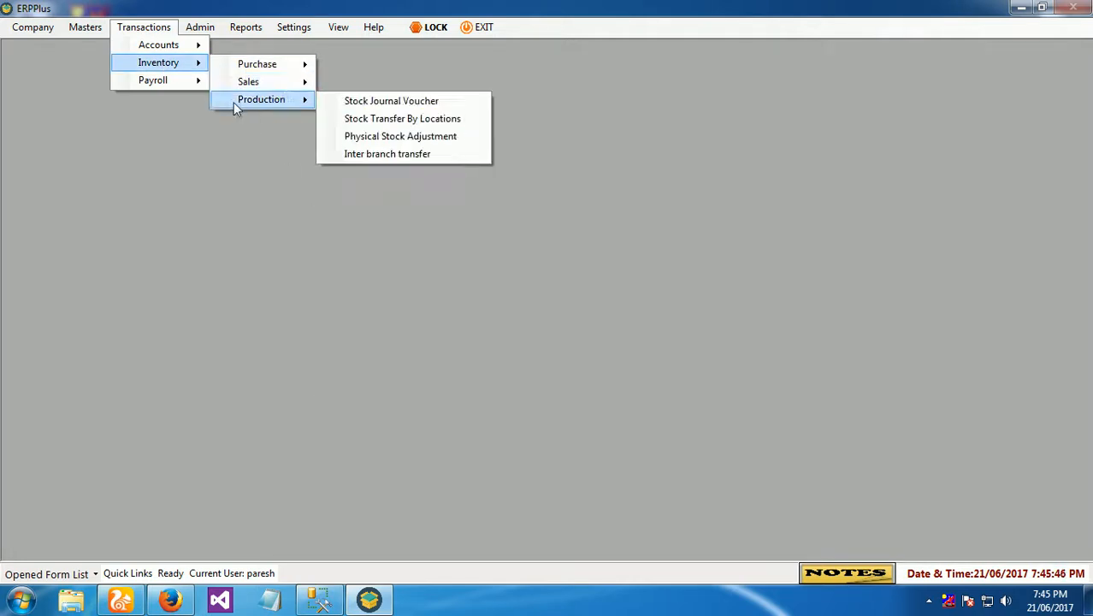
{"action": "left_click", "coordinate": [376, 102]}
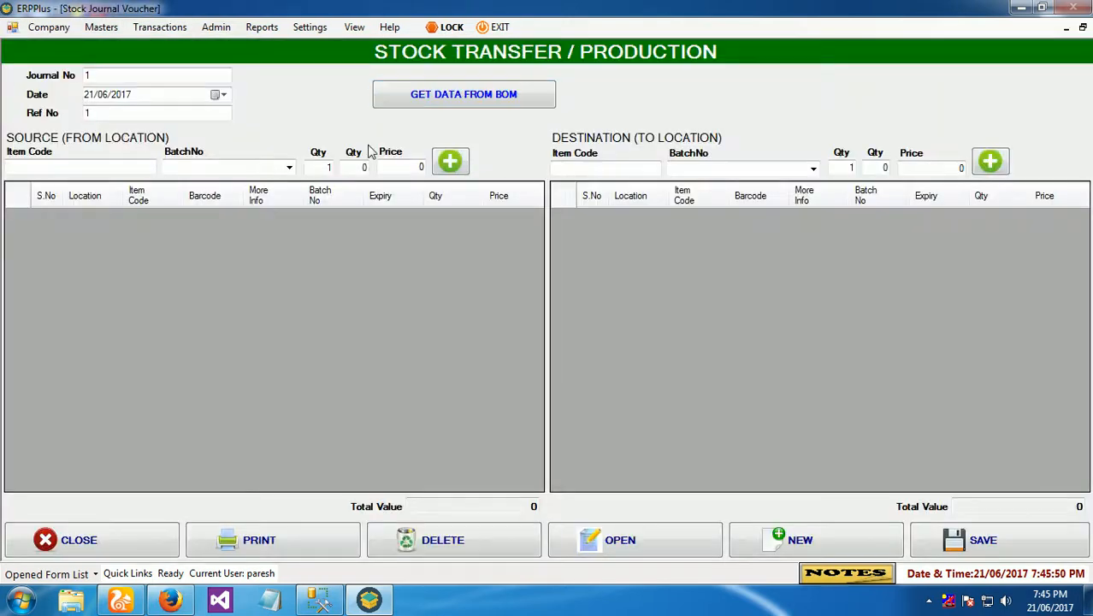
Check the stock journal voucher's source and destination item code fields, and close the form
{"action": "left_click", "coordinate": [73, 171]}
{"action": "left_click", "coordinate": [618, 165]}
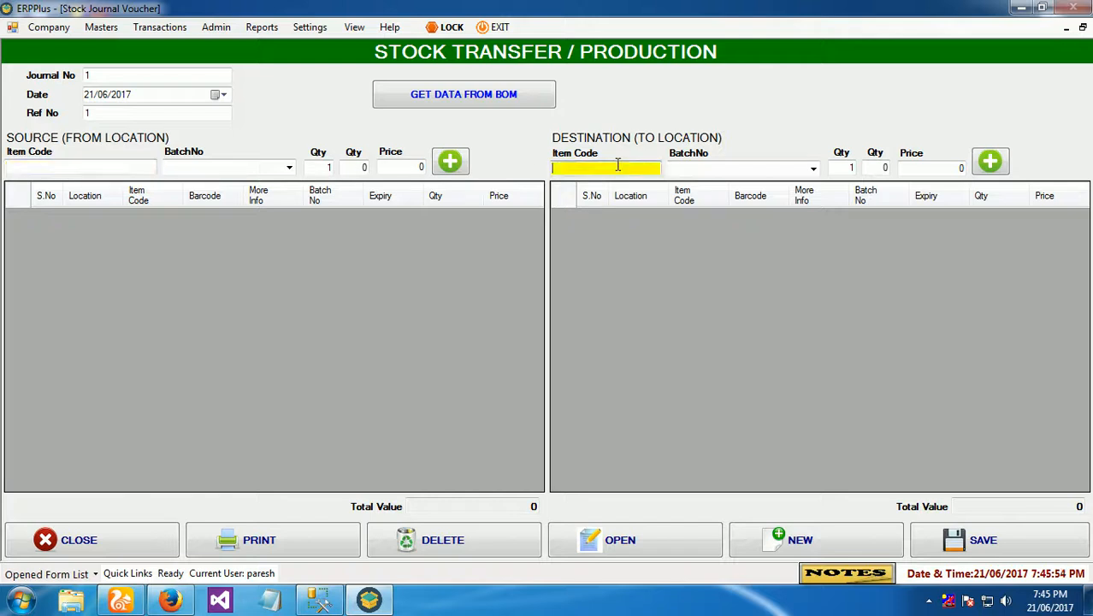
{"action": "left_click", "coordinate": [116, 537]}
View the employee and attendance options among the payroll transactions
{"action": "left_click", "coordinate": [144, 27]}
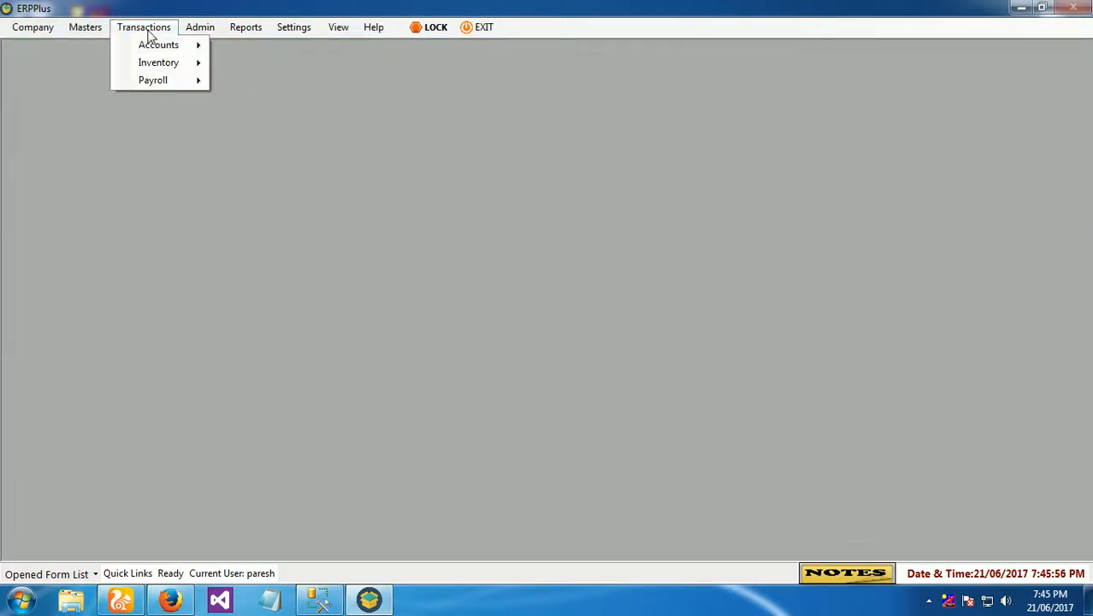
{"action": "mouse_move", "coordinate": [130, 83]}
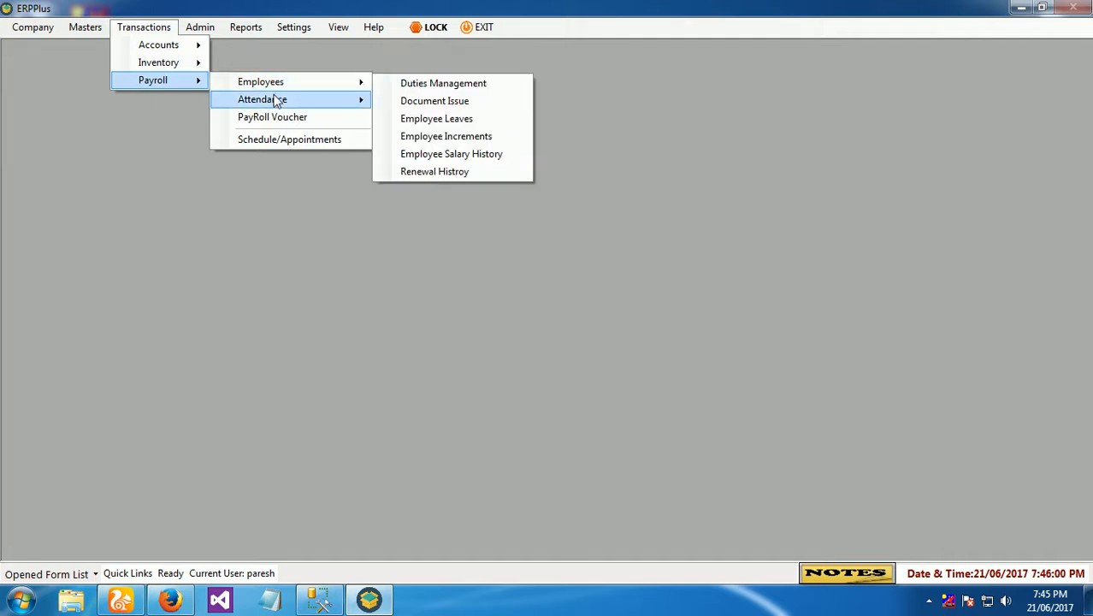
{"action": "mouse_move", "coordinate": [277, 101]}
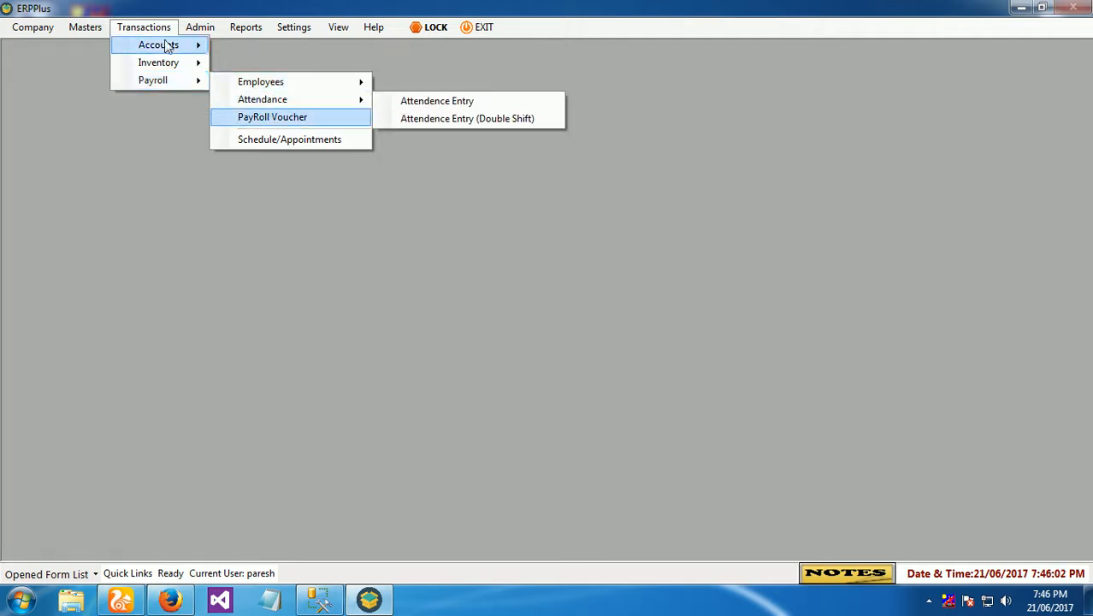
View the active users list, close it, and look over the remaining admin options
{"action": "left_click", "coordinate": [194, 27]}
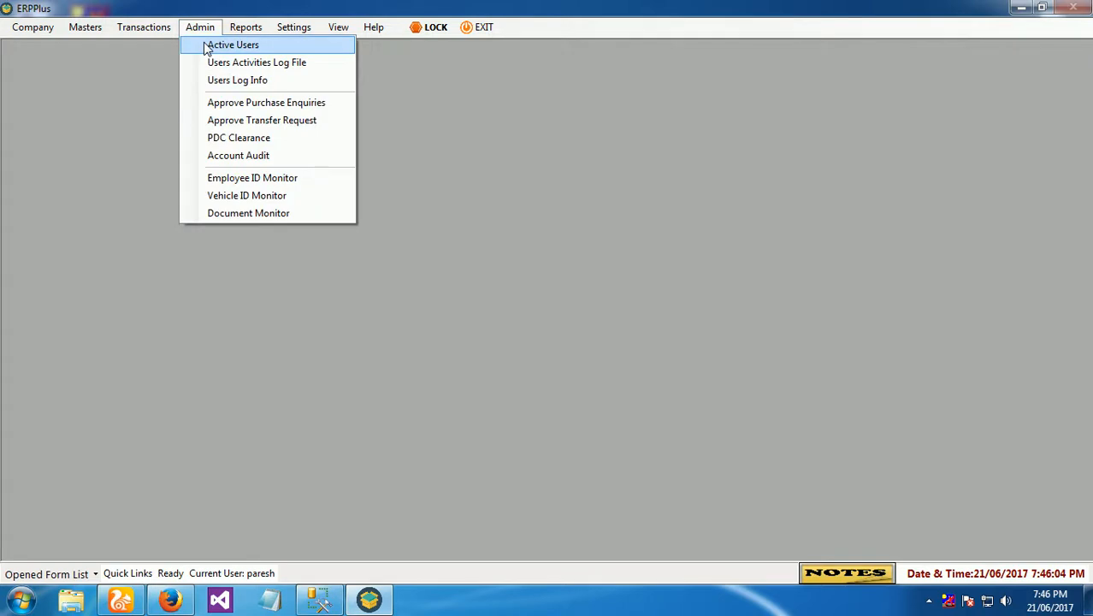
{"action": "left_click", "coordinate": [205, 46]}
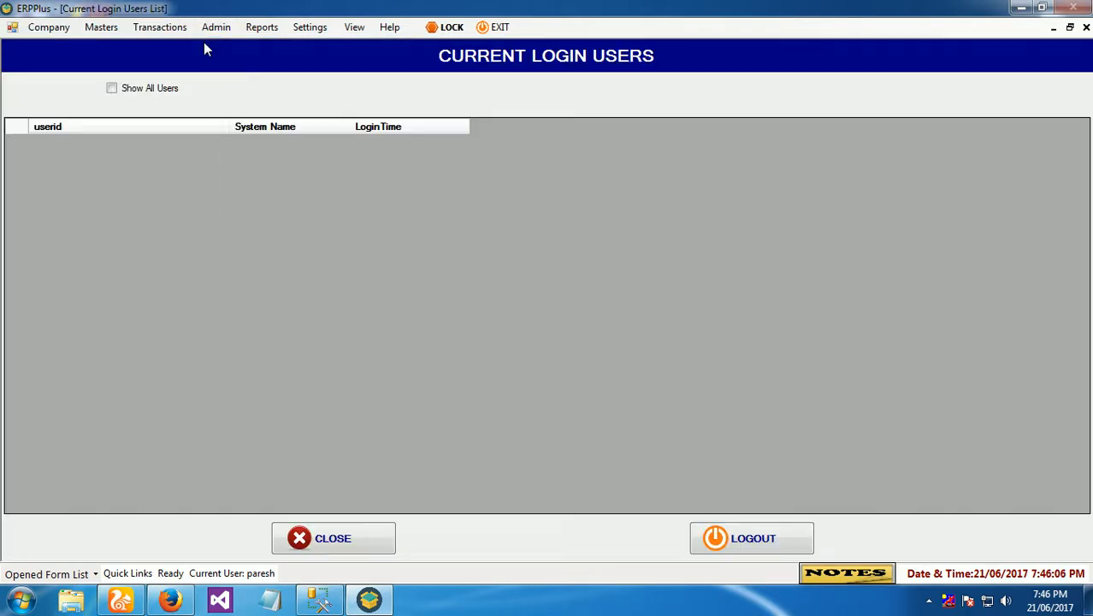
{"action": "left_click", "coordinate": [344, 544]}
{"action": "left_click", "coordinate": [209, 27]}
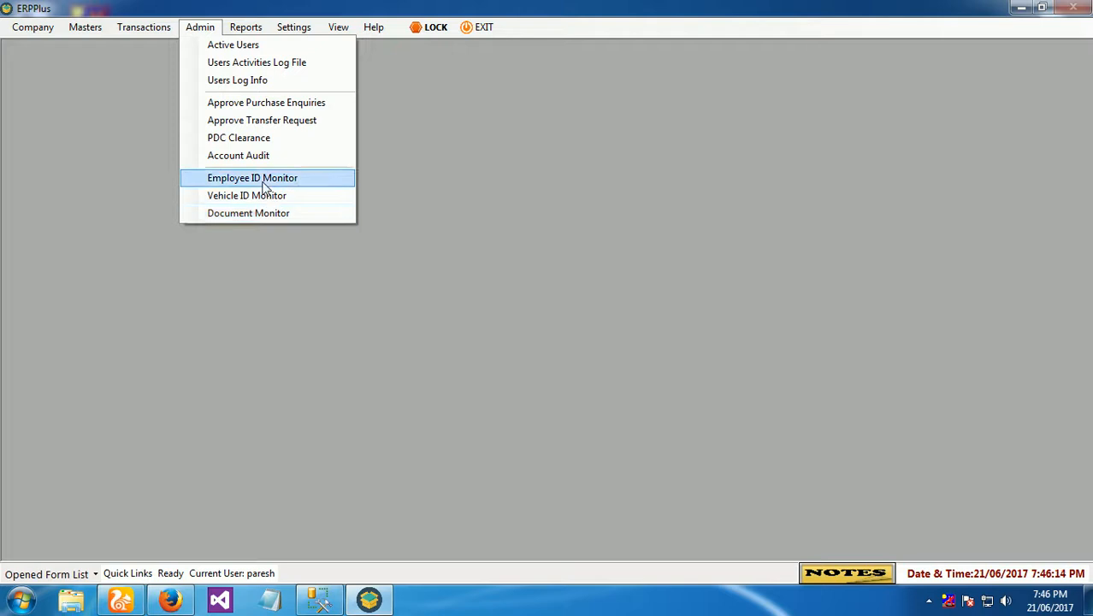
View the available account reports and finance reports
{"action": "mouse_move", "coordinate": [249, 26]}
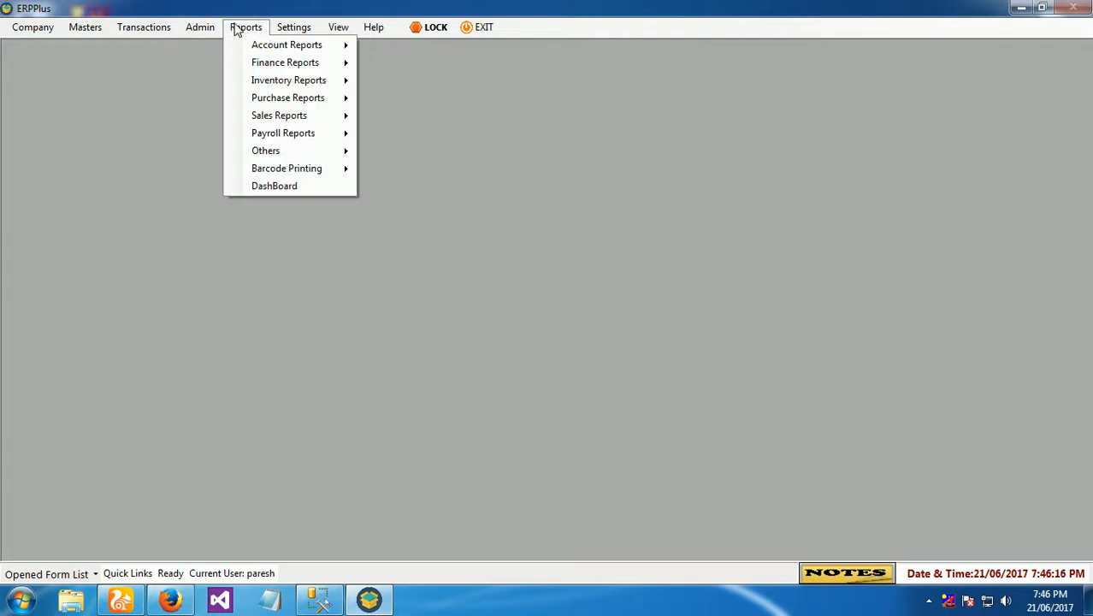
{"action": "mouse_move", "coordinate": [248, 46]}
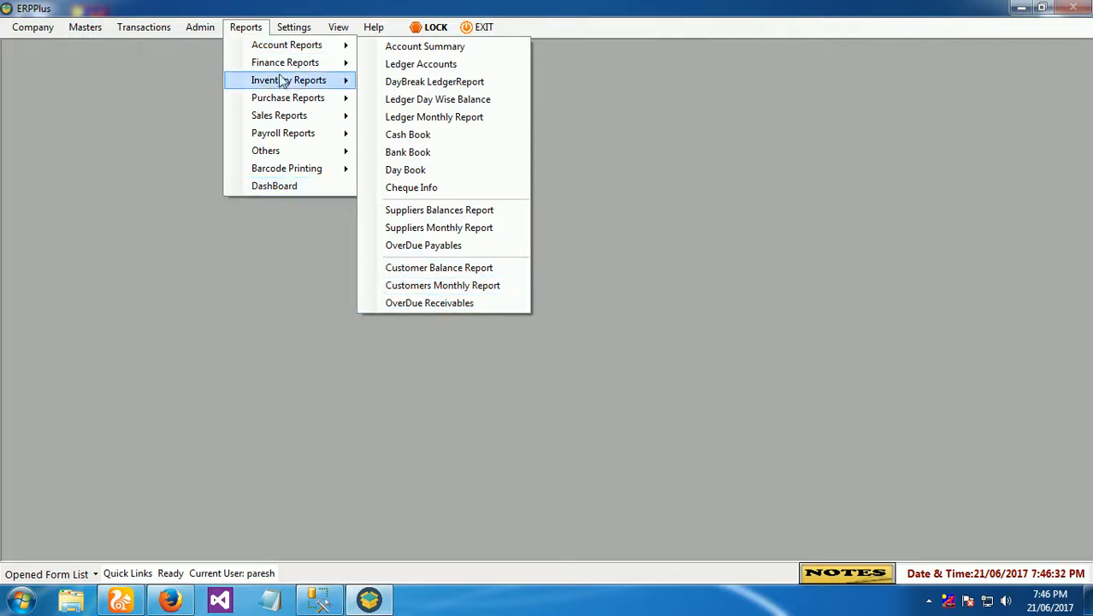
{"action": "mouse_move", "coordinate": [283, 71]}
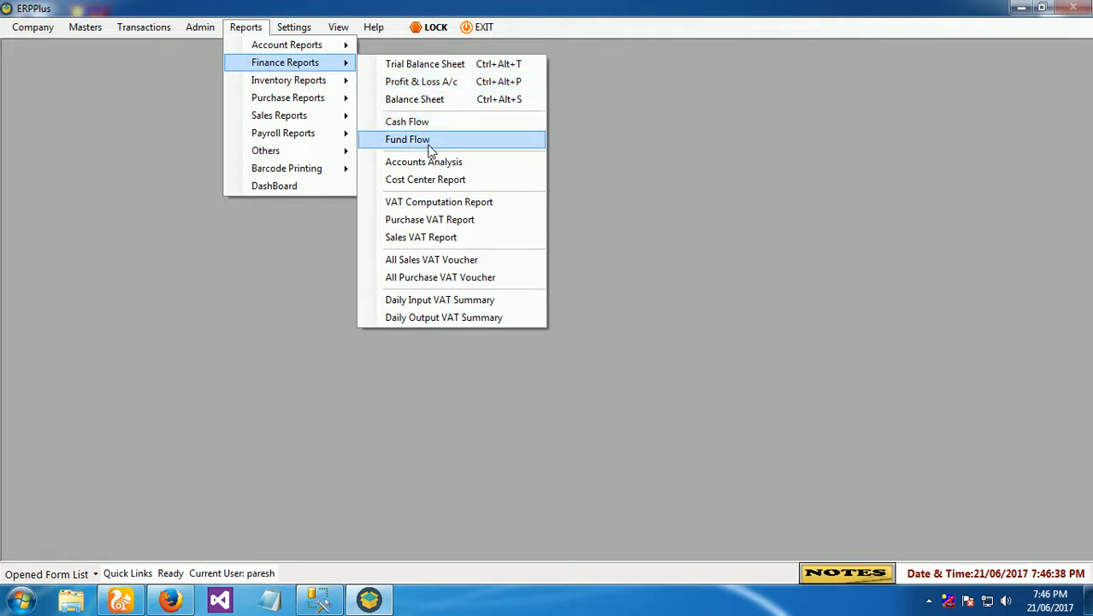
View the available inventory, purchase, sales, payroll and other reports, including barcode printing
{"action": "mouse_move", "coordinate": [299, 102]}
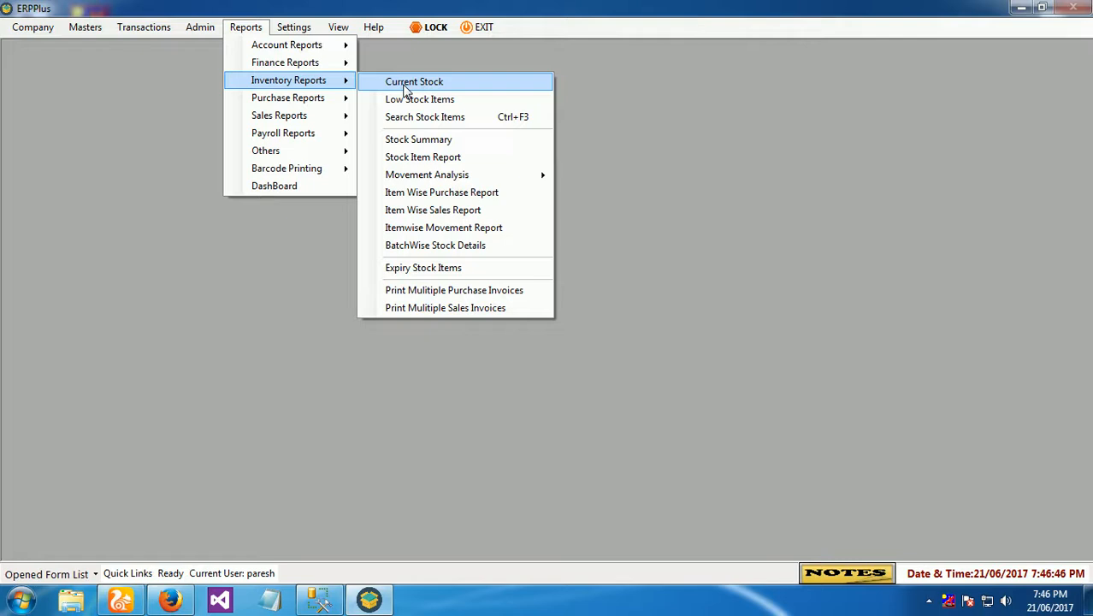
{"action": "left_click", "coordinate": [519, 7]}
{"action": "left_click", "coordinate": [197, 29]}
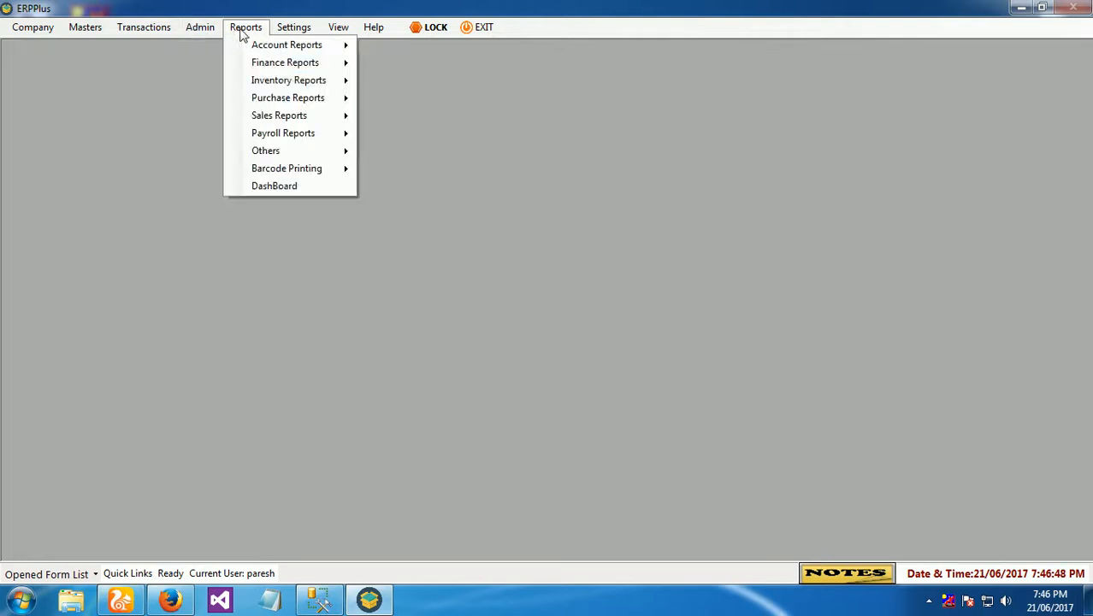
{"action": "mouse_move", "coordinate": [300, 86]}
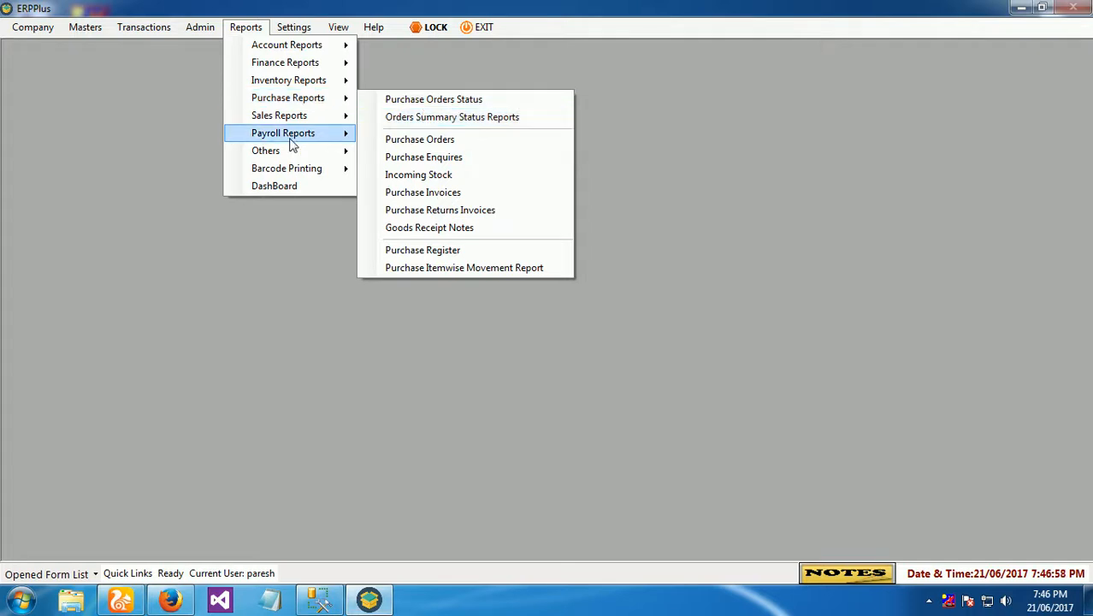
{"action": "mouse_move", "coordinate": [294, 152]}
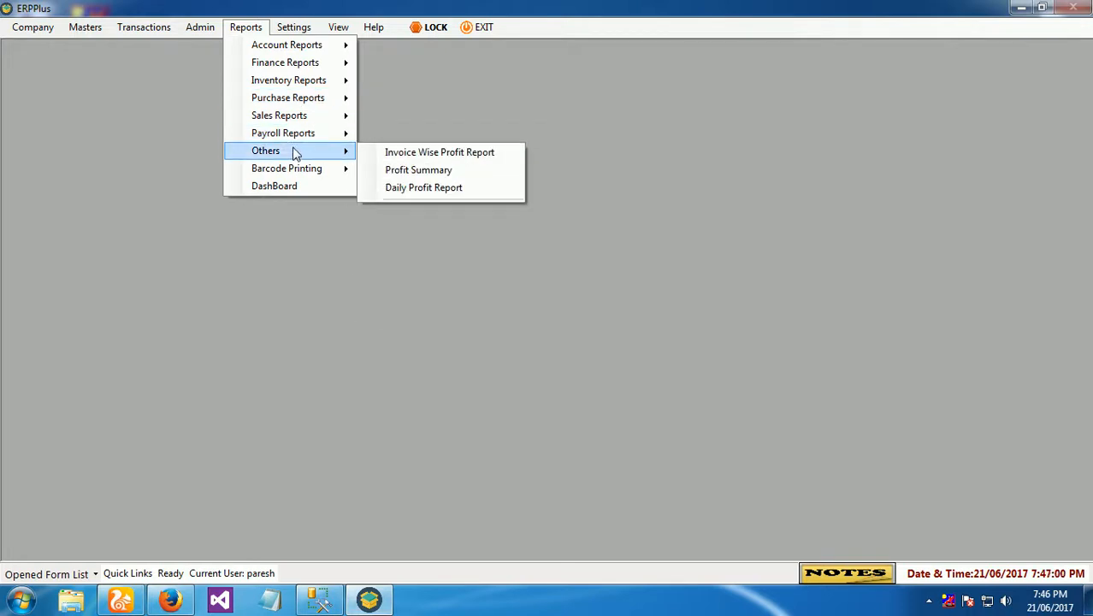
{"action": "mouse_move", "coordinate": [308, 178]}
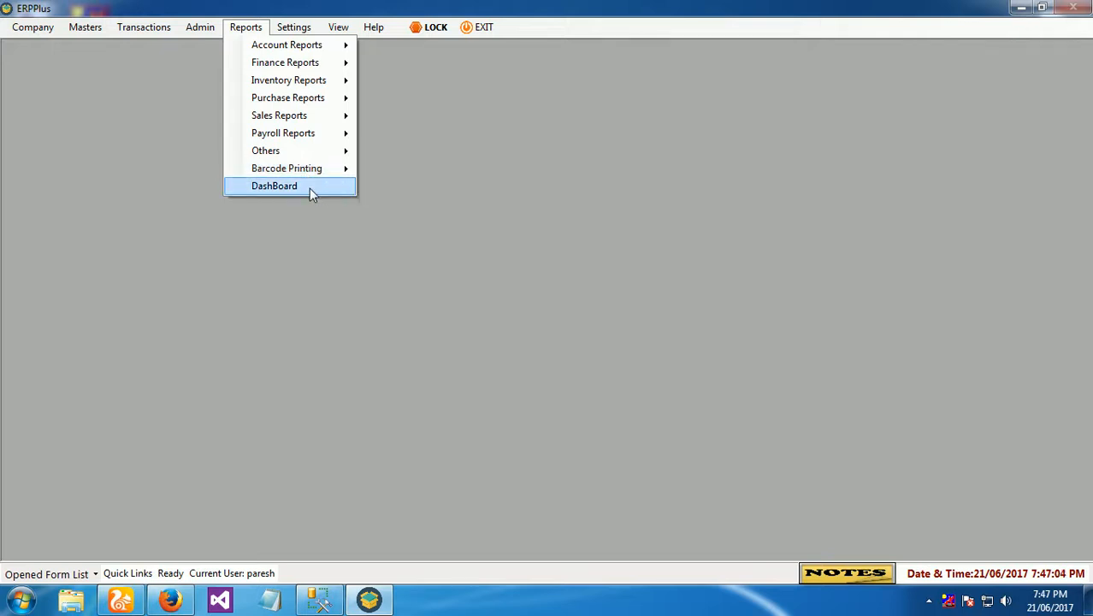
View the advanced settings and the POS settings, closing each form without saving
{"action": "mouse_move", "coordinate": [294, 27]}
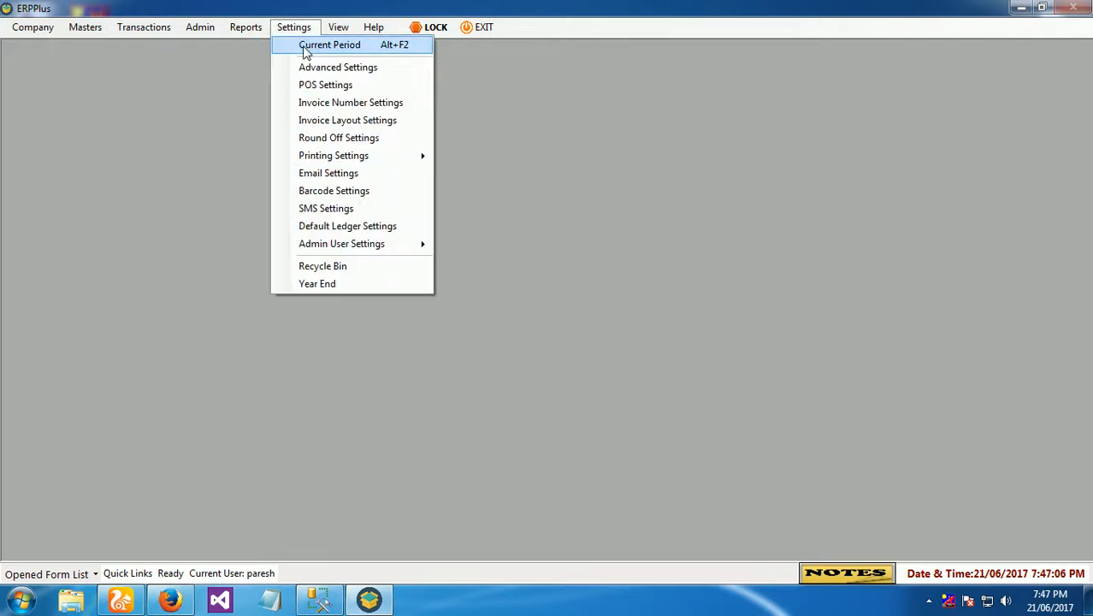
{"action": "left_click", "coordinate": [319, 66]}
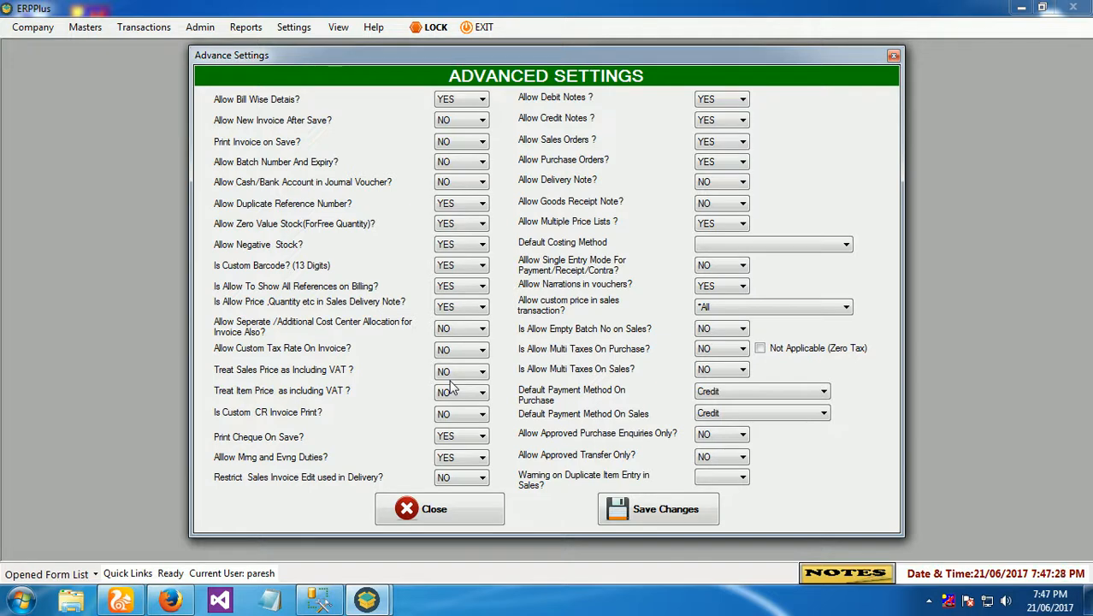
{"action": "left_click", "coordinate": [387, 510]}
{"action": "left_click", "coordinate": [297, 30]}
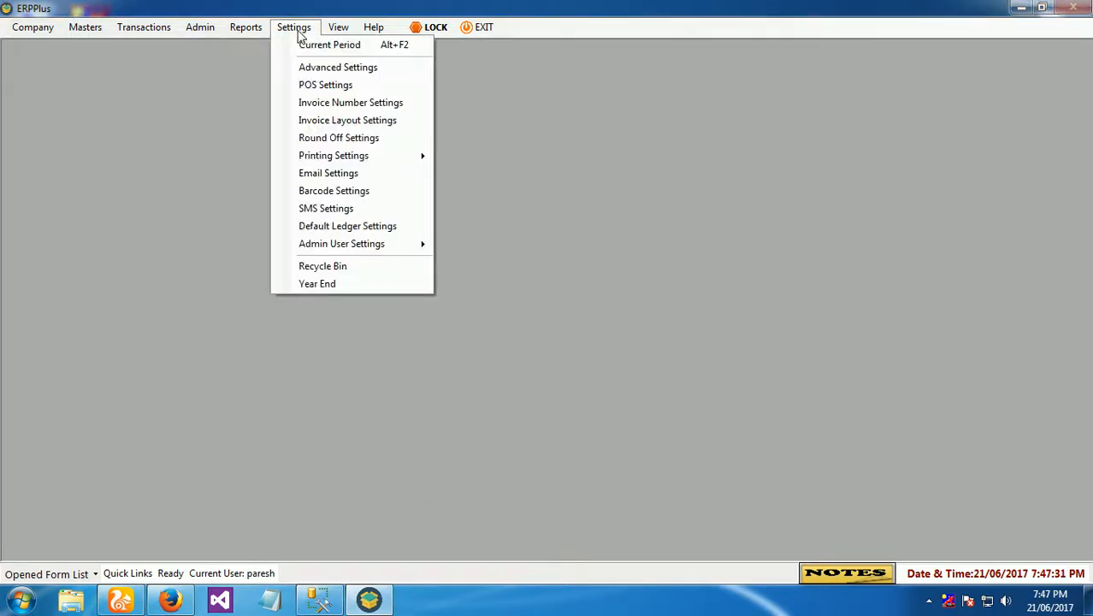
{"action": "left_click", "coordinate": [319, 86]}
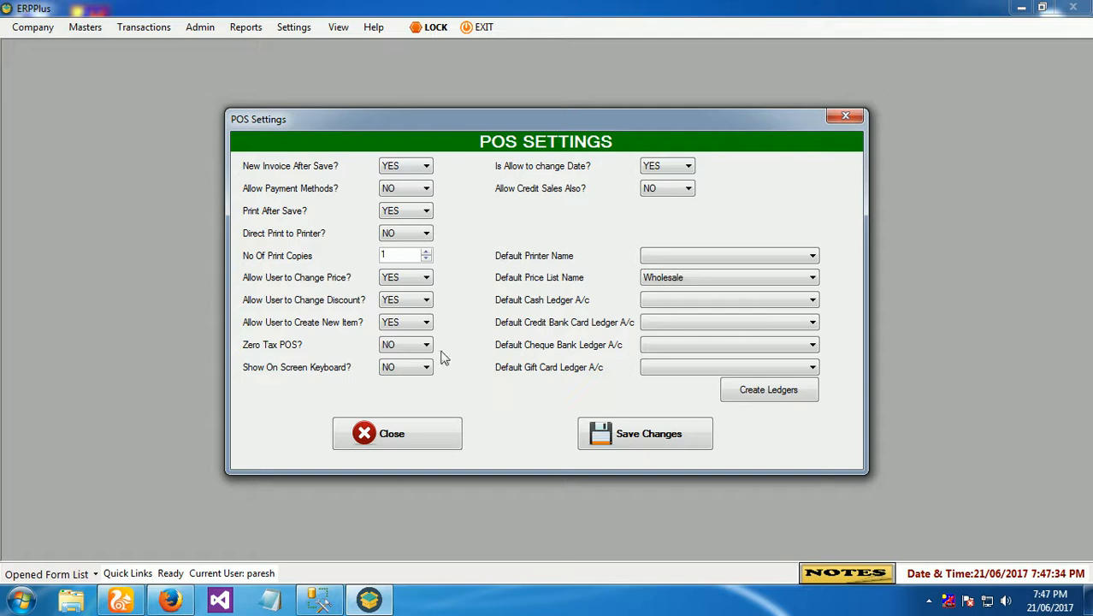
{"action": "left_click", "coordinate": [396, 436]}
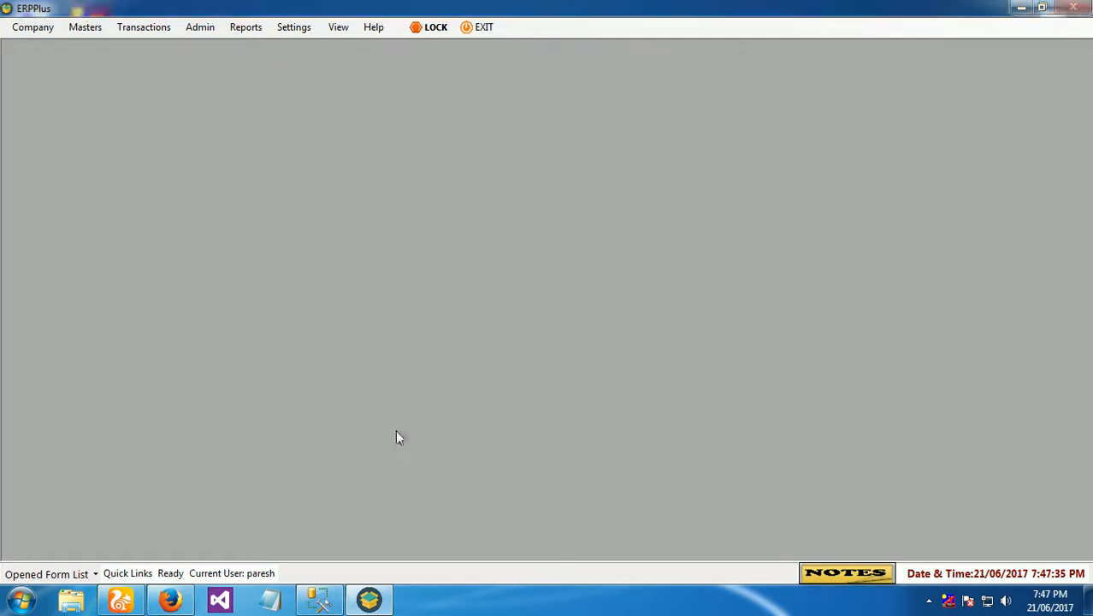
Open the invoice printing settings and load the A4SizeSalesQuote scheme
{"action": "left_click", "coordinate": [294, 26]}
{"action": "mouse_move", "coordinate": [318, 158]}
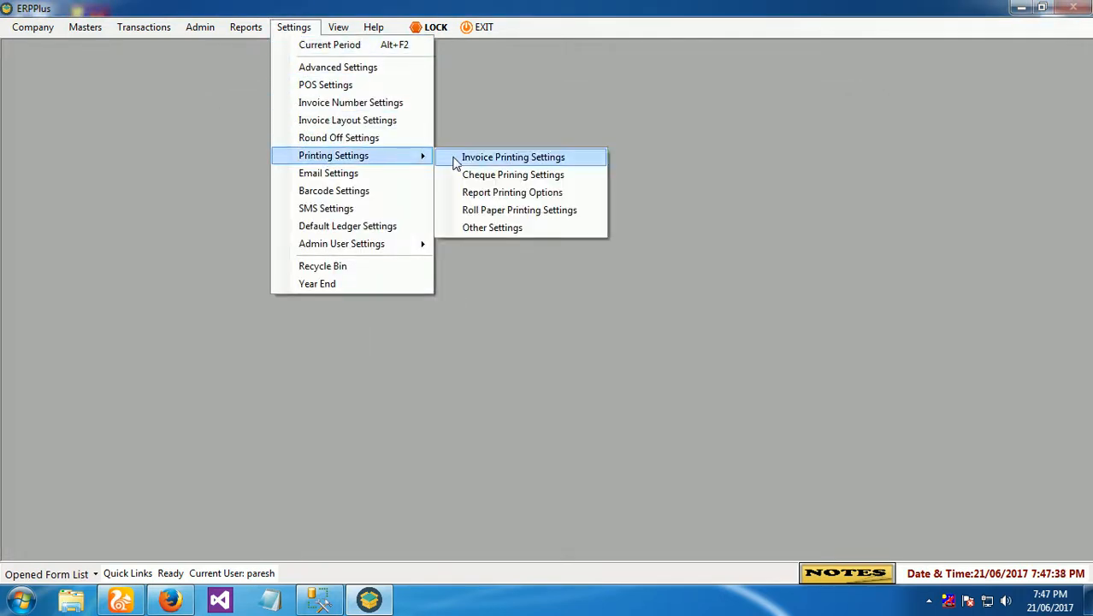
{"action": "left_click", "coordinate": [464, 158]}
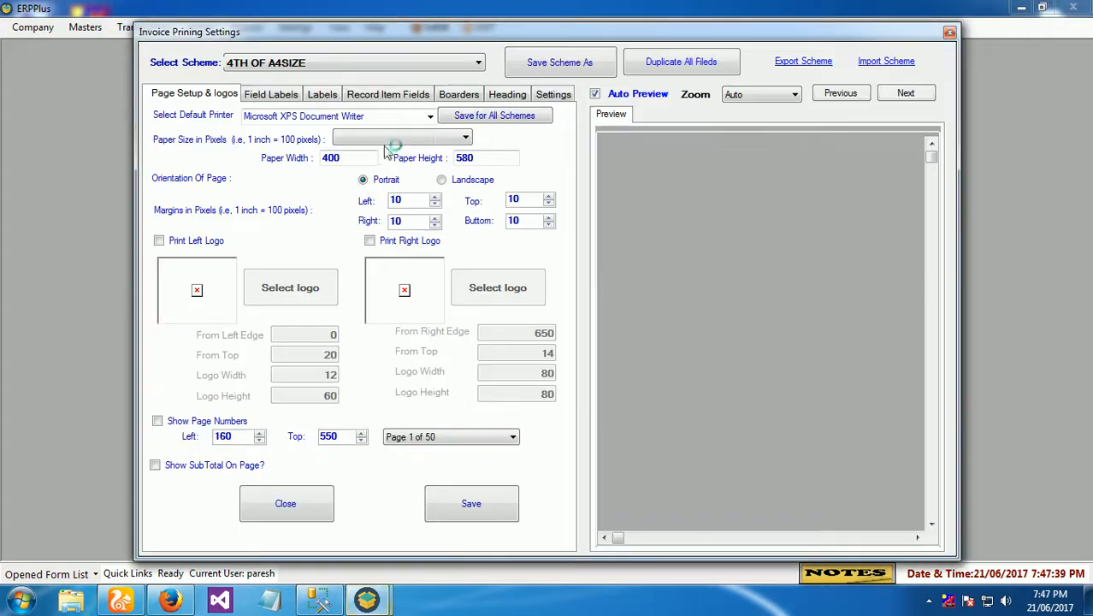
{"action": "left_click", "coordinate": [289, 65]}
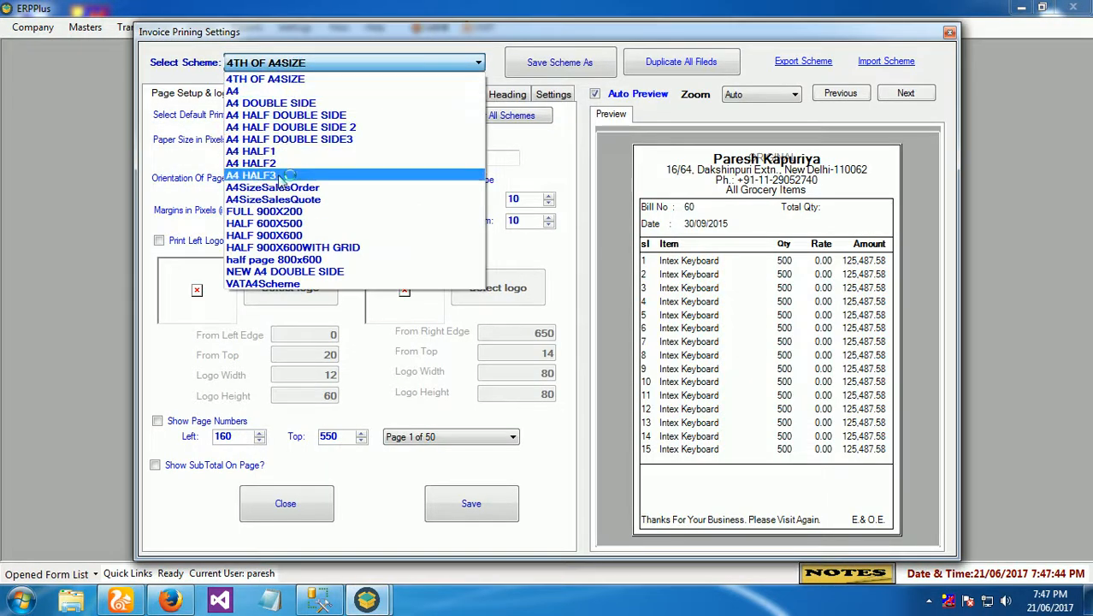
{"action": "left_click", "coordinate": [301, 199]}
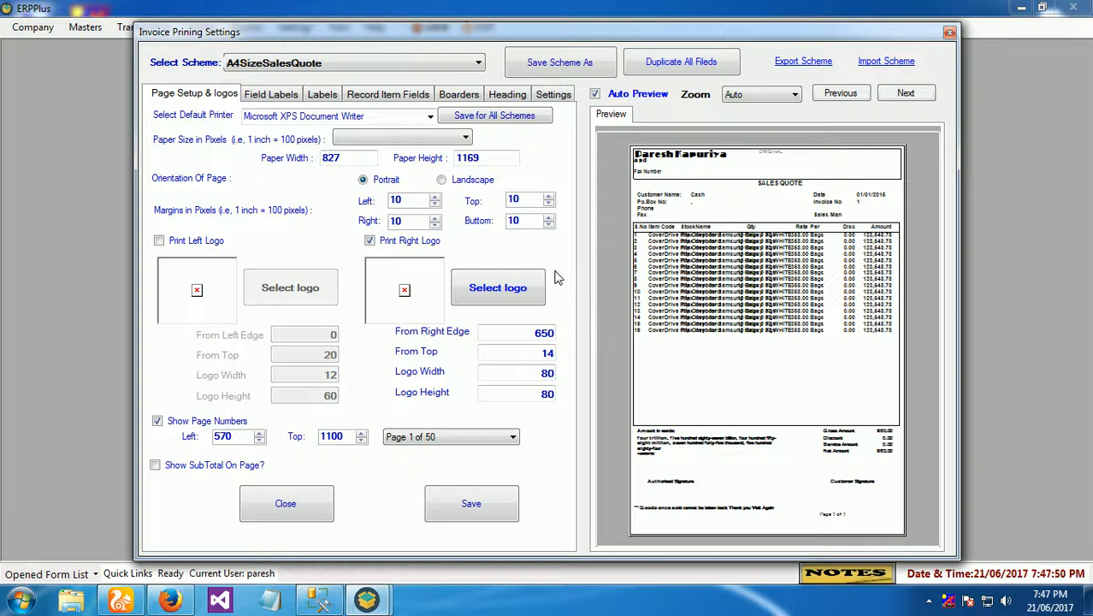
Look through the scheme's field labels, labels, record item fields, borders, heading and default printing scheme settings
{"action": "left_click", "coordinate": [281, 99]}
{"action": "left_click", "coordinate": [322, 95]}
{"action": "left_click", "coordinate": [388, 95]}
{"action": "left_click", "coordinate": [459, 95]}
{"action": "left_click", "coordinate": [507, 95]}
{"action": "left_click", "coordinate": [553, 95]}
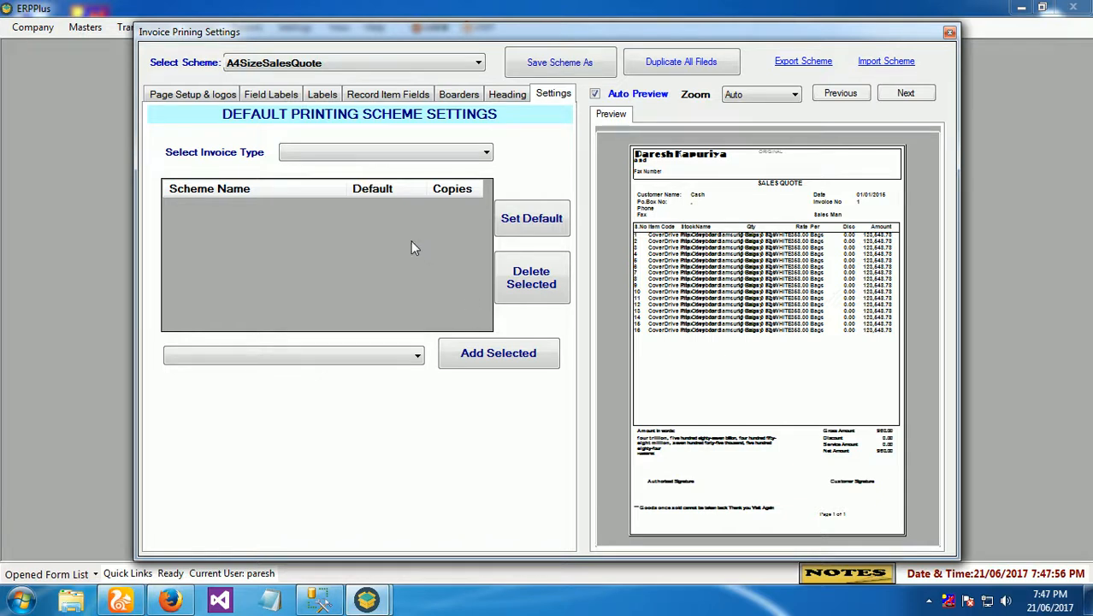
Try to add the A4SizeSalesQuote scheme to the cashsales invoice type, and close the invoice printing settings
{"action": "left_click", "coordinate": [375, 359]}
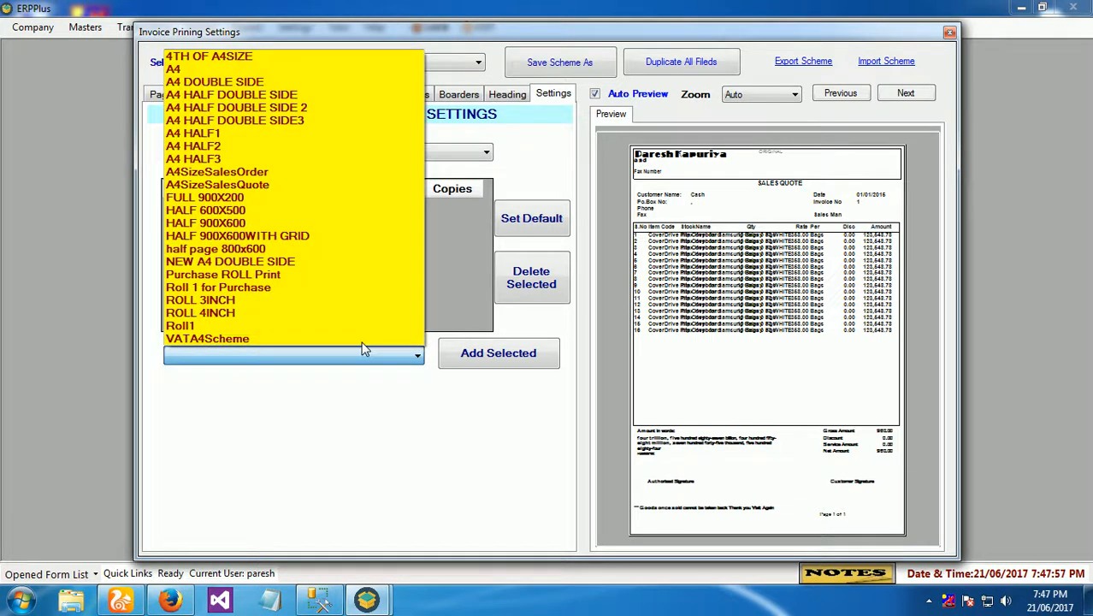
{"action": "left_click", "coordinate": [220, 187]}
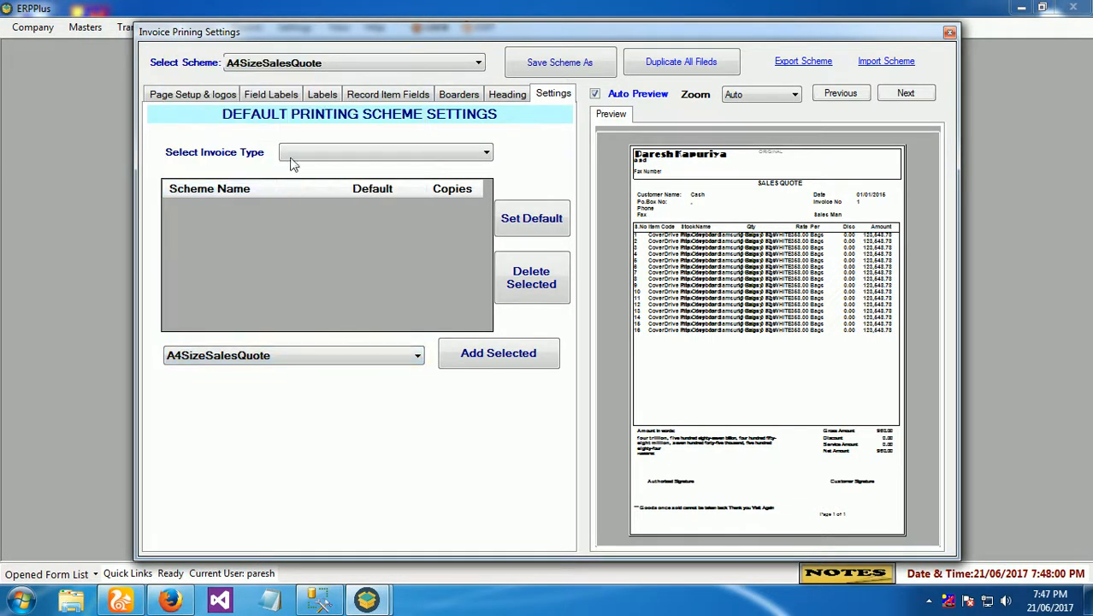
{"action": "left_click", "coordinate": [315, 153]}
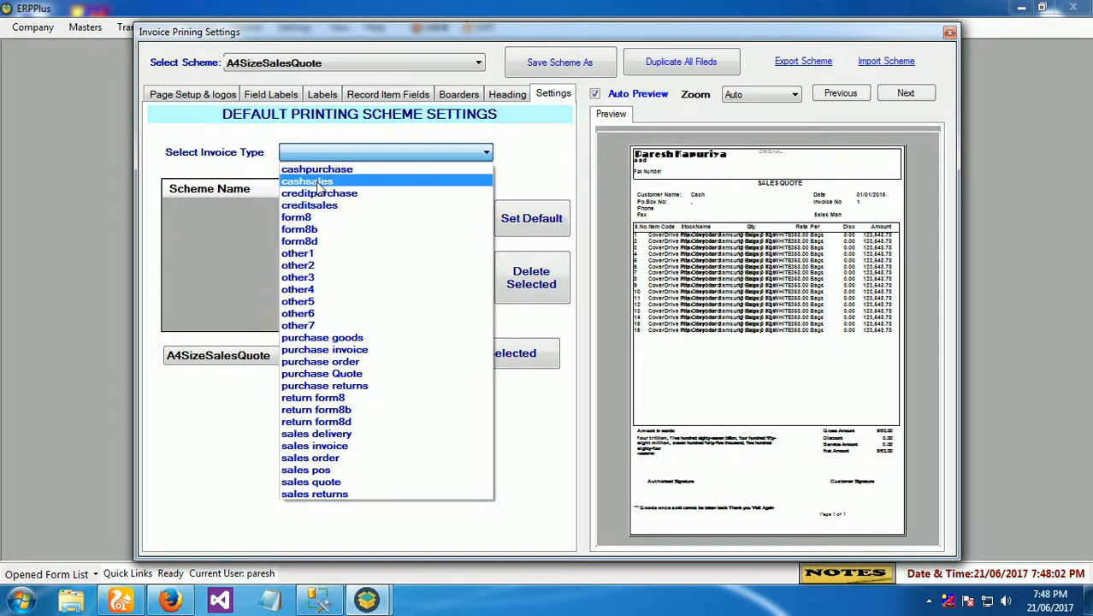
{"action": "left_click", "coordinate": [310, 181]}
{"action": "left_click", "coordinate": [472, 358]}
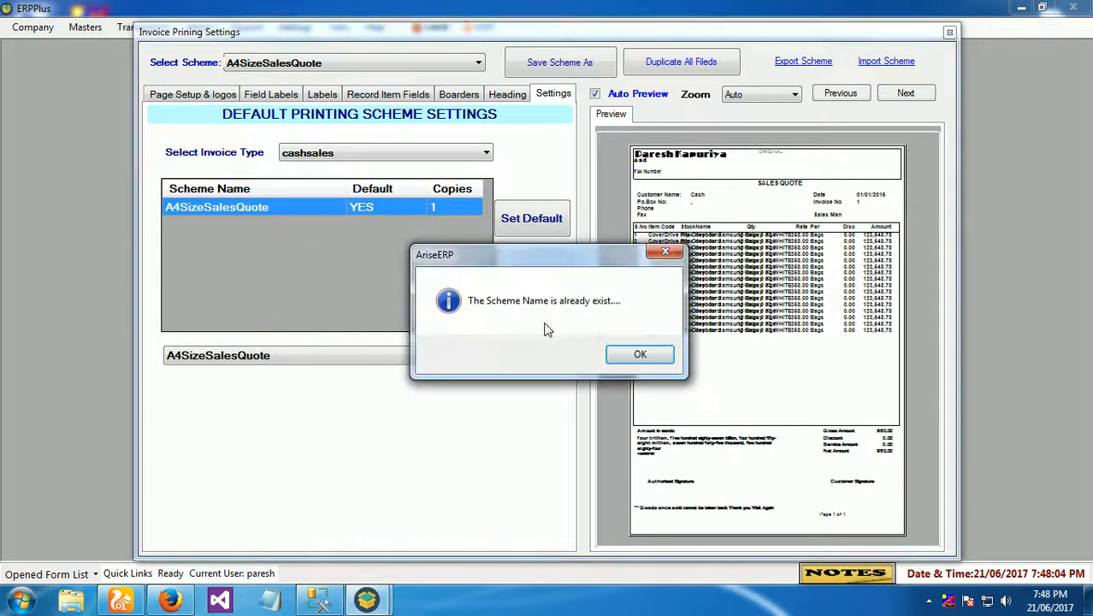
{"action": "left_click", "coordinate": [639, 357]}
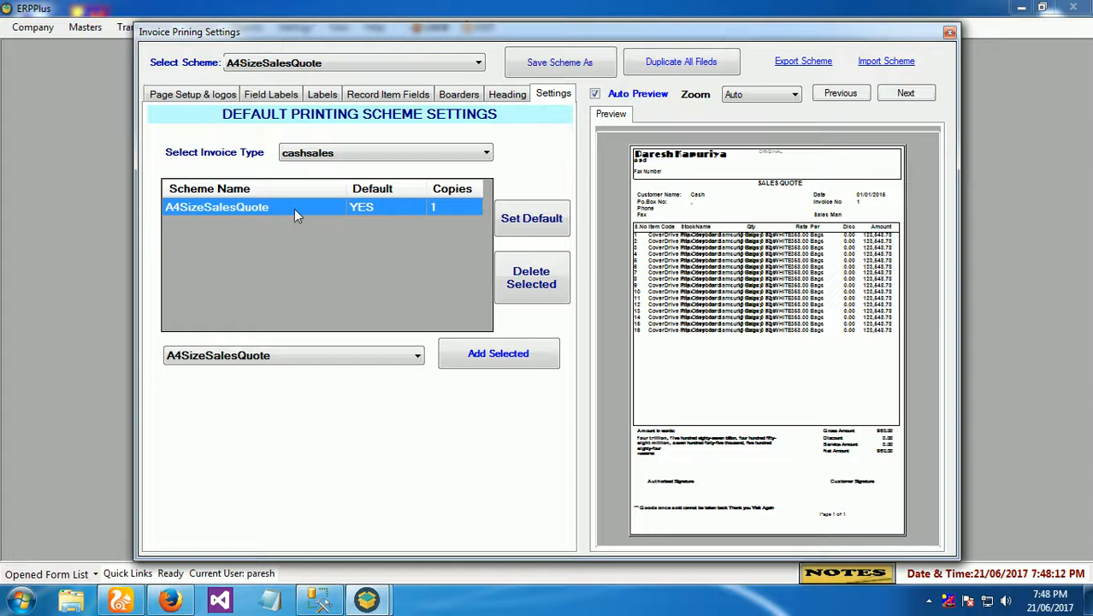
{"action": "left_click", "coordinate": [950, 31]}
Open the SMS configuration and view the fields for the API device type
{"action": "left_click", "coordinate": [294, 27]}
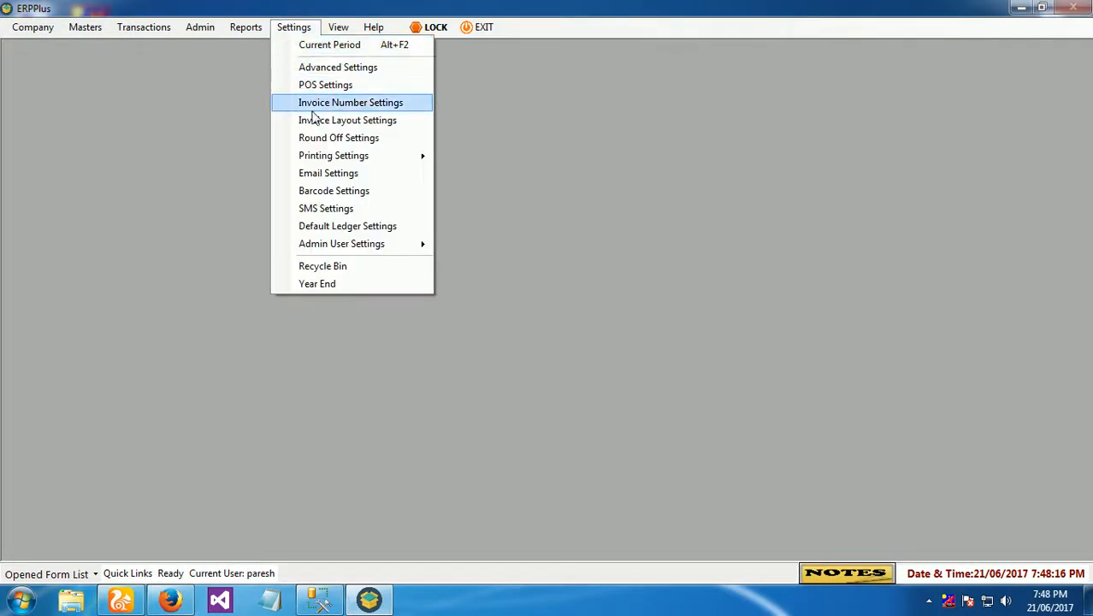
{"action": "left_click", "coordinate": [325, 208]}
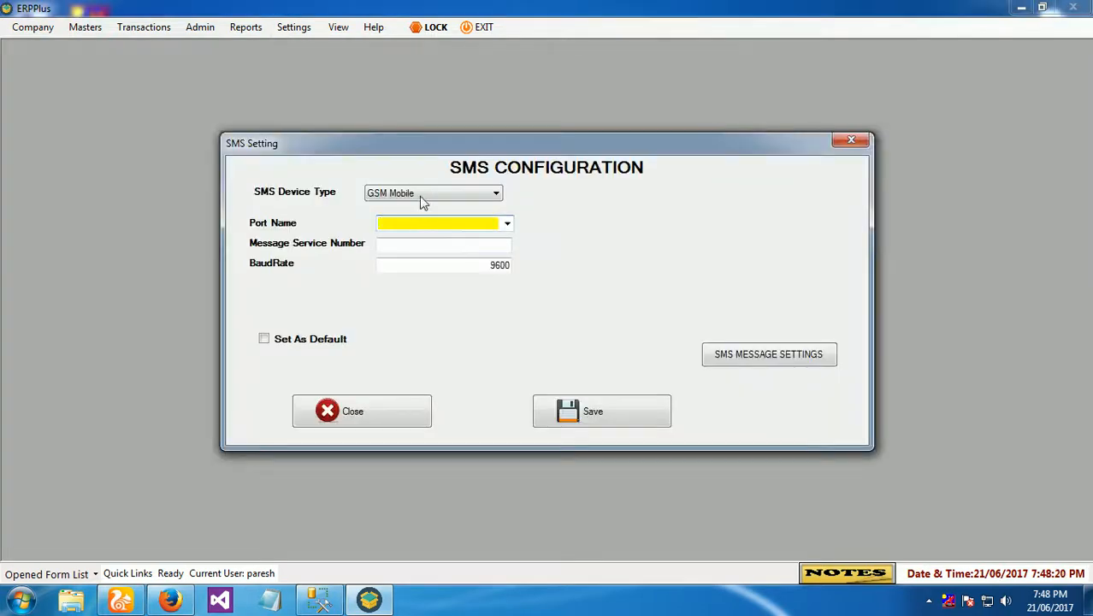
{"action": "left_click", "coordinate": [419, 196]}
{"action": "left_click", "coordinate": [420, 215]}
{"action": "left_click", "coordinate": [400, 224]}
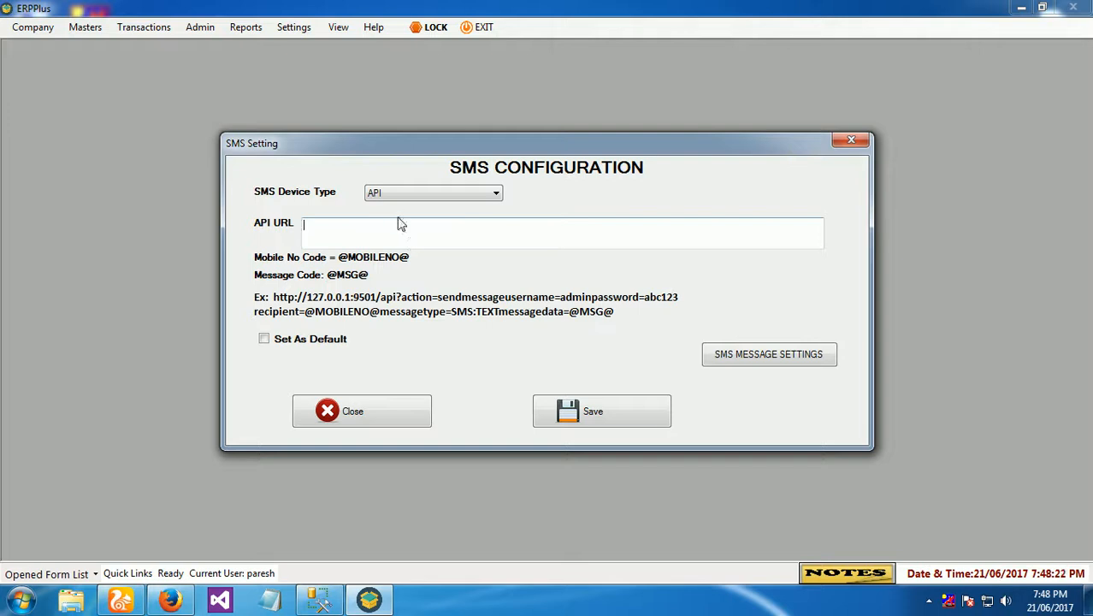
View the SMS message setup with its replacement codes and the SALES message, and close both SMS windows without saving
{"action": "left_click", "coordinate": [764, 364]}
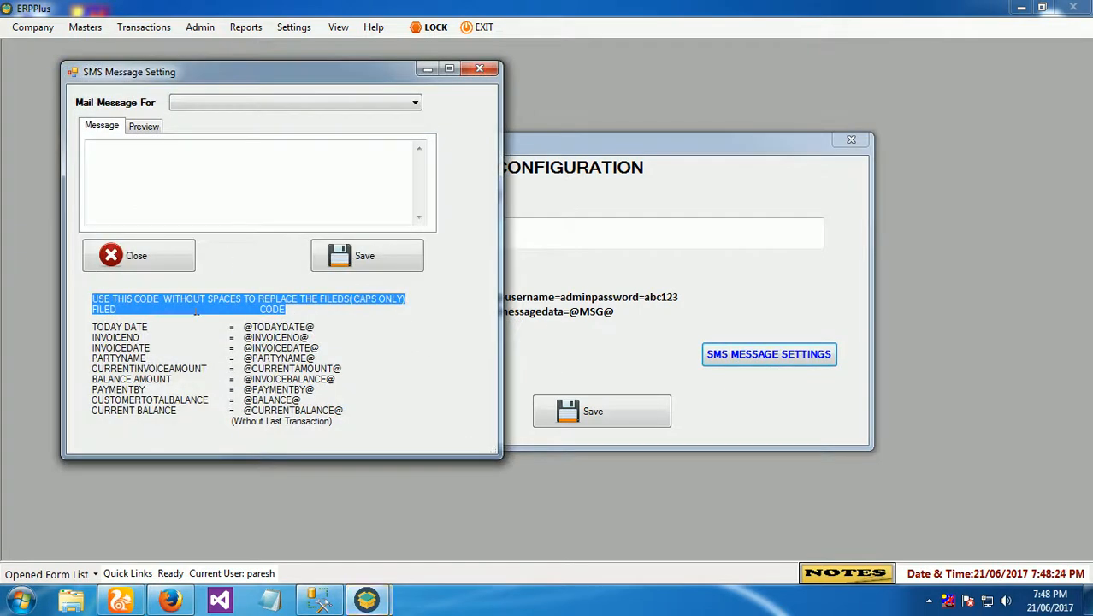
{"action": "left_click_drag", "start_coordinate": [147, 328], "coordinate": [103, 328]}
{"action": "left_click", "coordinate": [135, 184]}
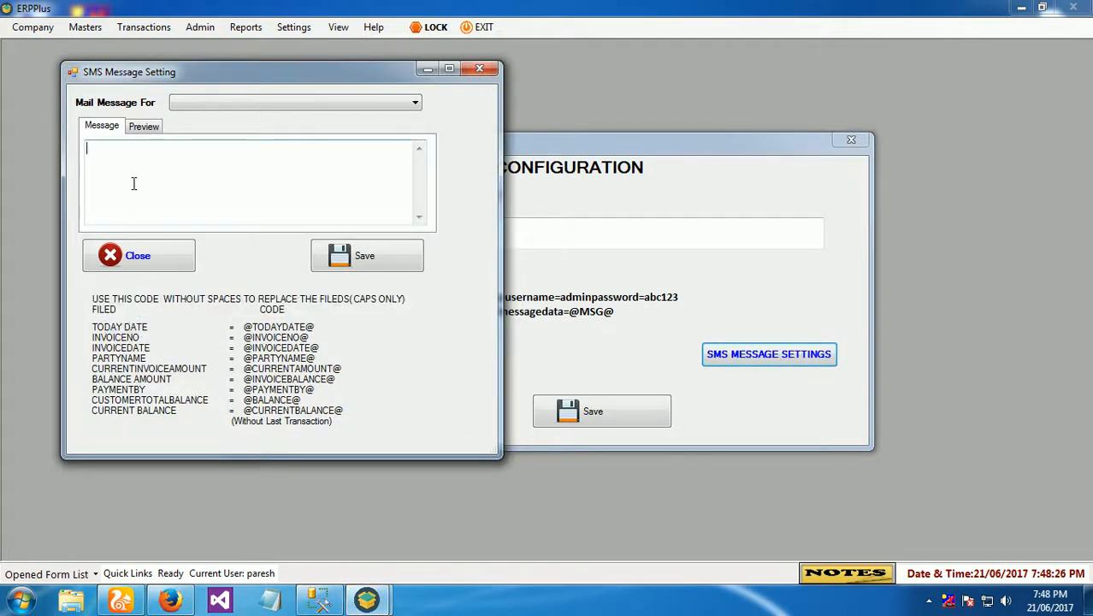
{"action": "left_click", "coordinate": [144, 125]}
{"action": "left_click", "coordinate": [90, 129]}
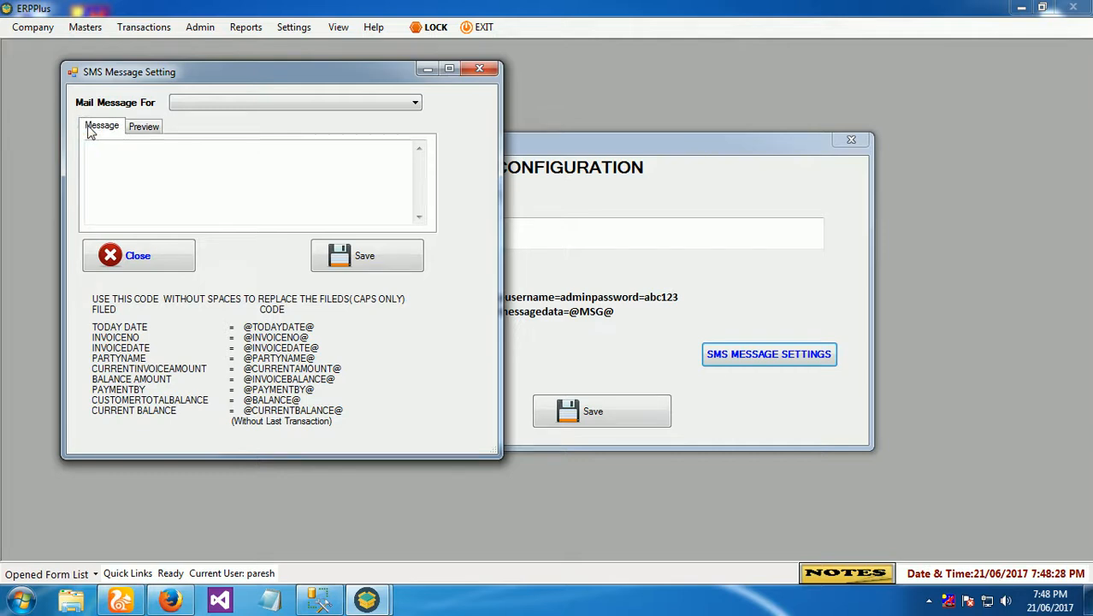
{"action": "left_click", "coordinate": [202, 102]}
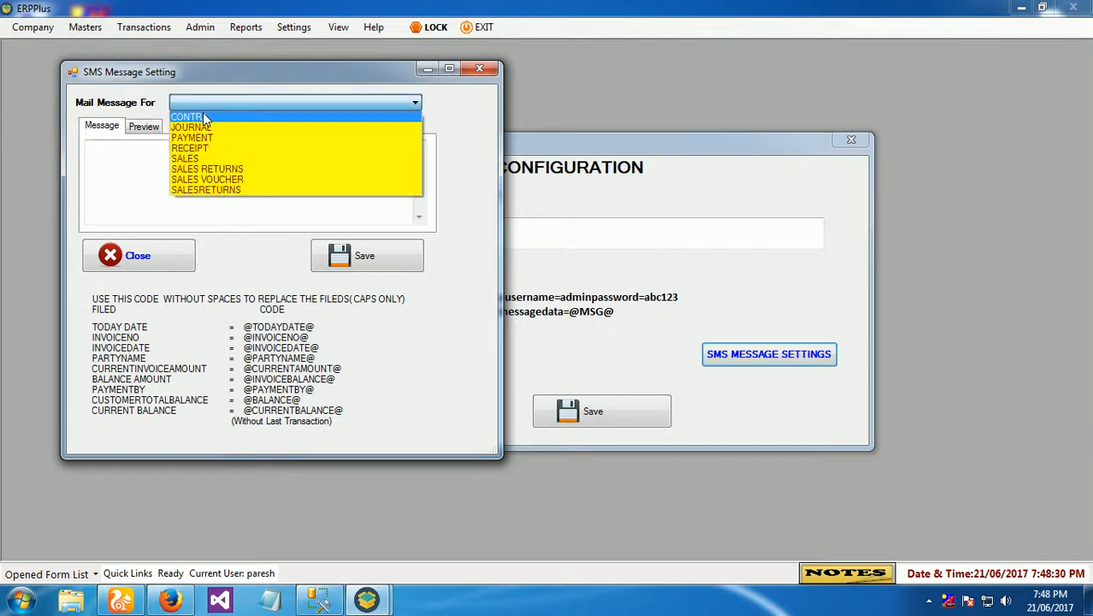
{"action": "left_click", "coordinate": [196, 161]}
{"action": "left_click", "coordinate": [194, 167]}
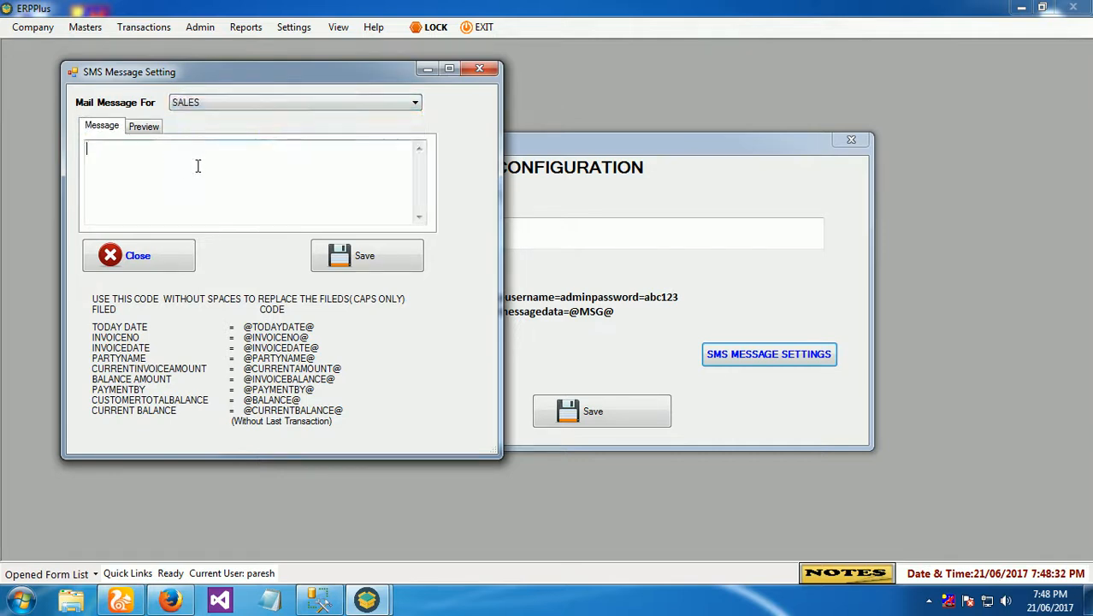
{"action": "left_click", "coordinate": [177, 261]}
{"action": "left_click", "coordinate": [420, 419]}
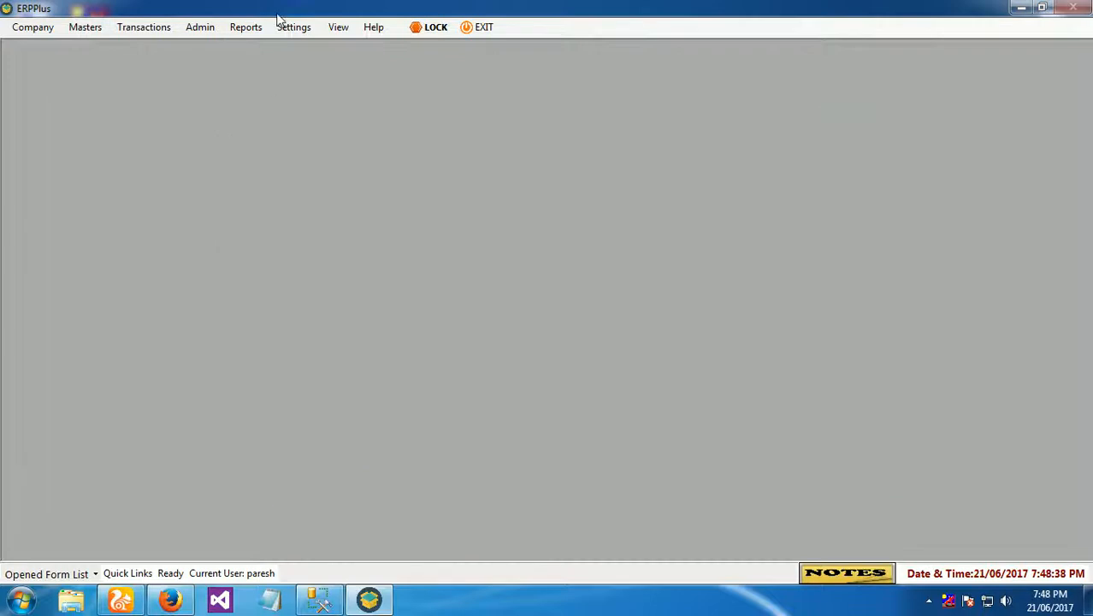
Check the admin user settings options, and view the recycle bin and close it
{"action": "left_click", "coordinate": [293, 28]}
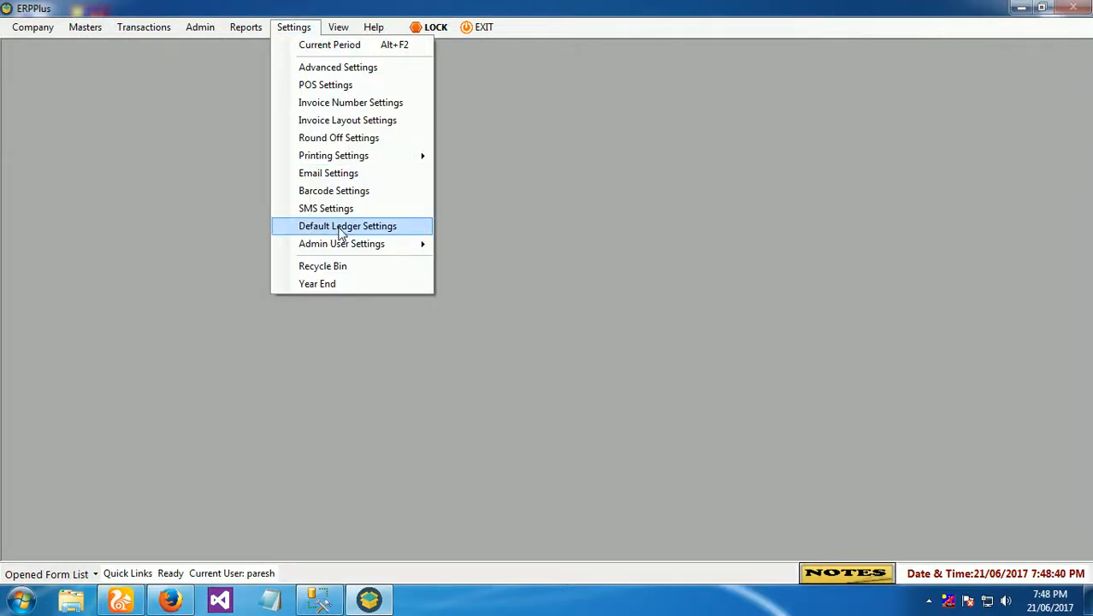
{"action": "mouse_move", "coordinate": [342, 246]}
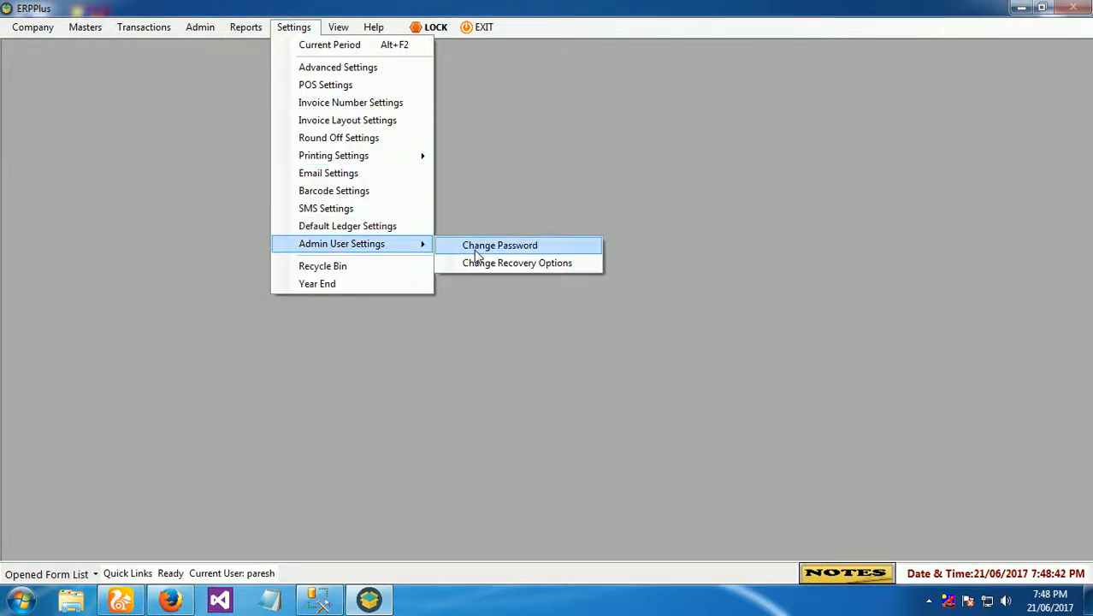
{"action": "left_click", "coordinate": [347, 272]}
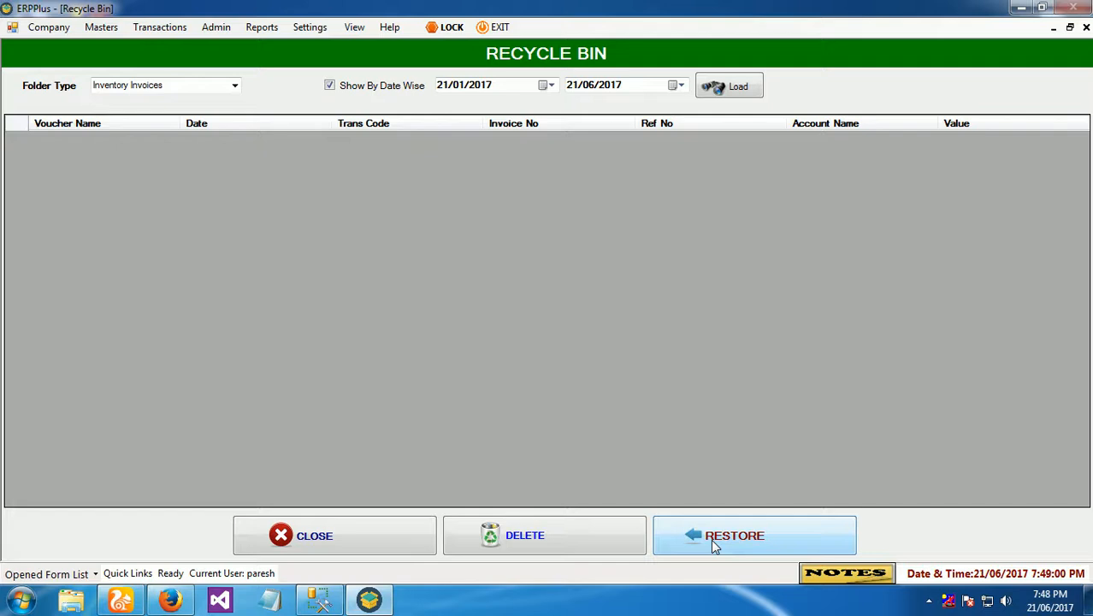
{"action": "left_click", "coordinate": [1086, 28]}
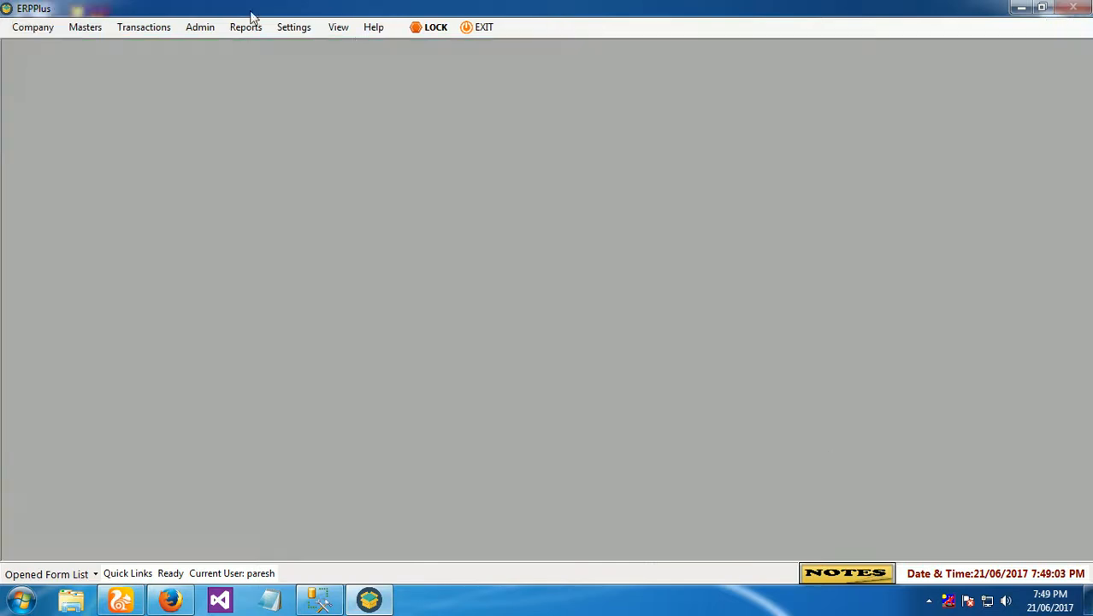
Look over the year-end option and the available display options
{"action": "left_click", "coordinate": [293, 26]}
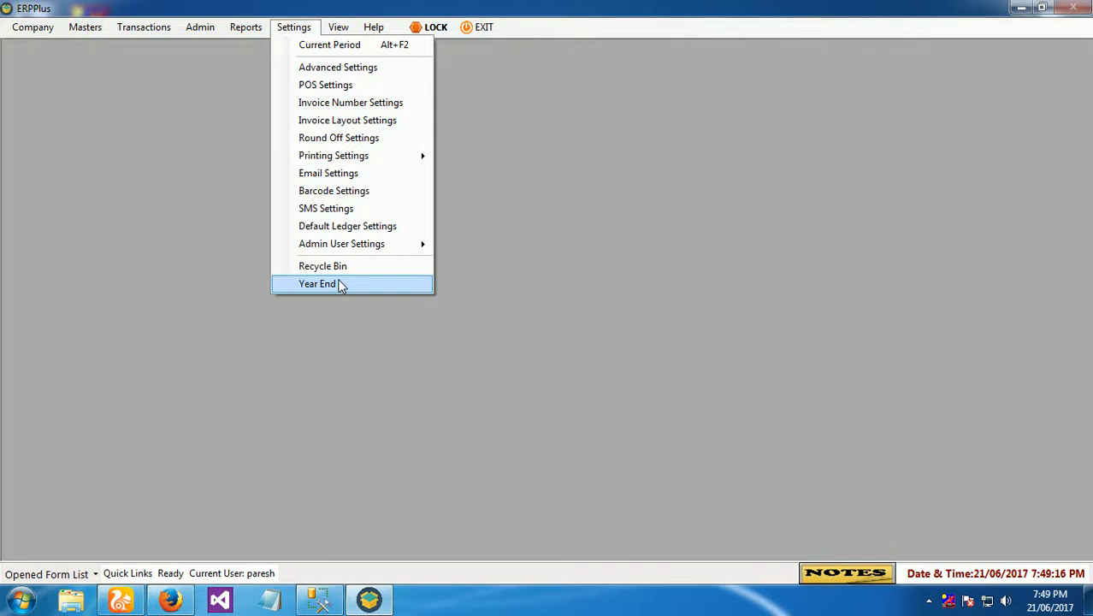
{"action": "mouse_move", "coordinate": [334, 26]}
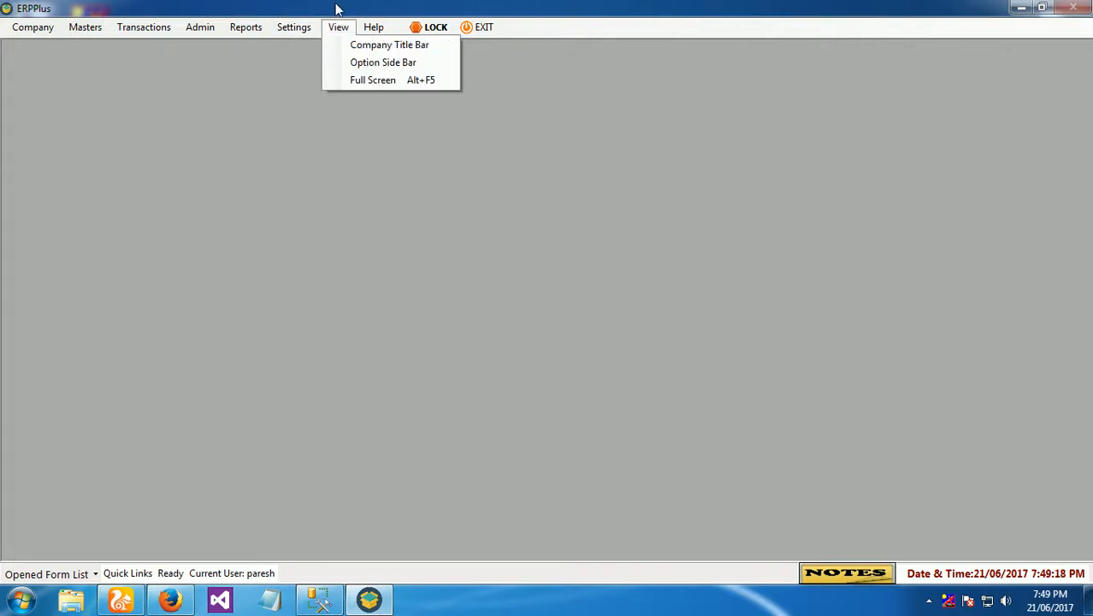
Turn on the company title bar and check the available help options
{"action": "left_click", "coordinate": [358, 48]}
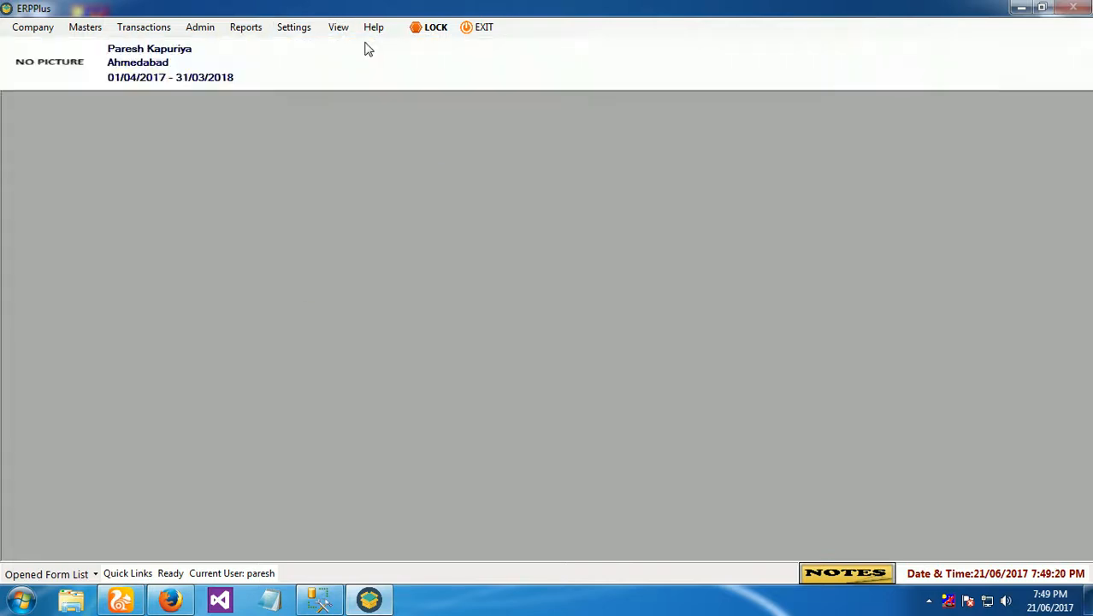
{"action": "left_click", "coordinate": [373, 28]}
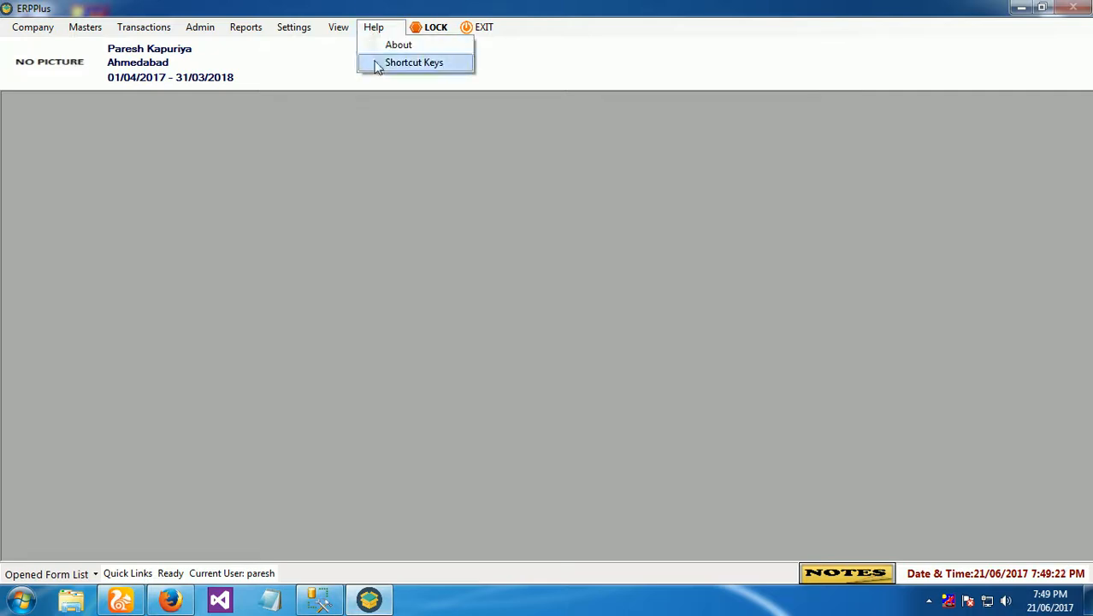
{"action": "left_click", "coordinate": [396, 121]}
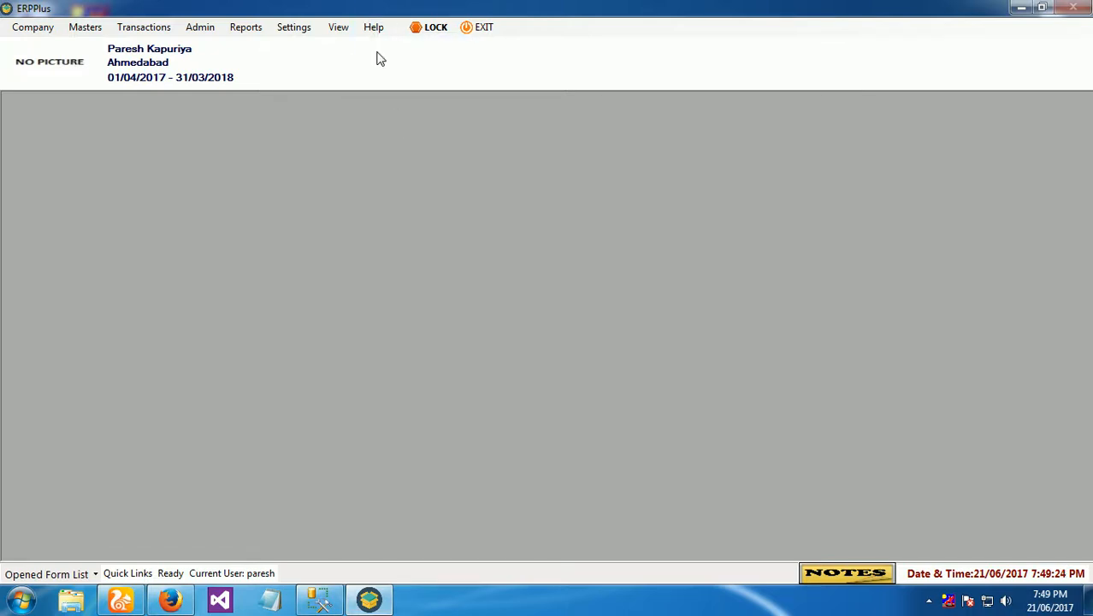
Check the transaction categories and open the purchase invoice form
{"action": "left_click", "coordinate": [144, 32]}
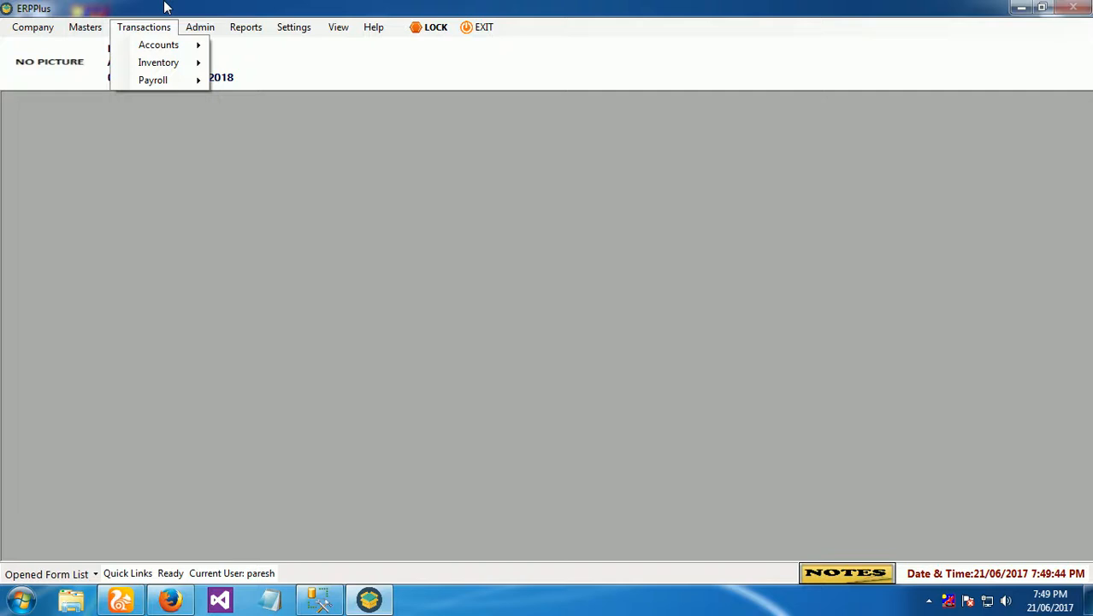
{"action": "left_click", "coordinate": [165, 3]}
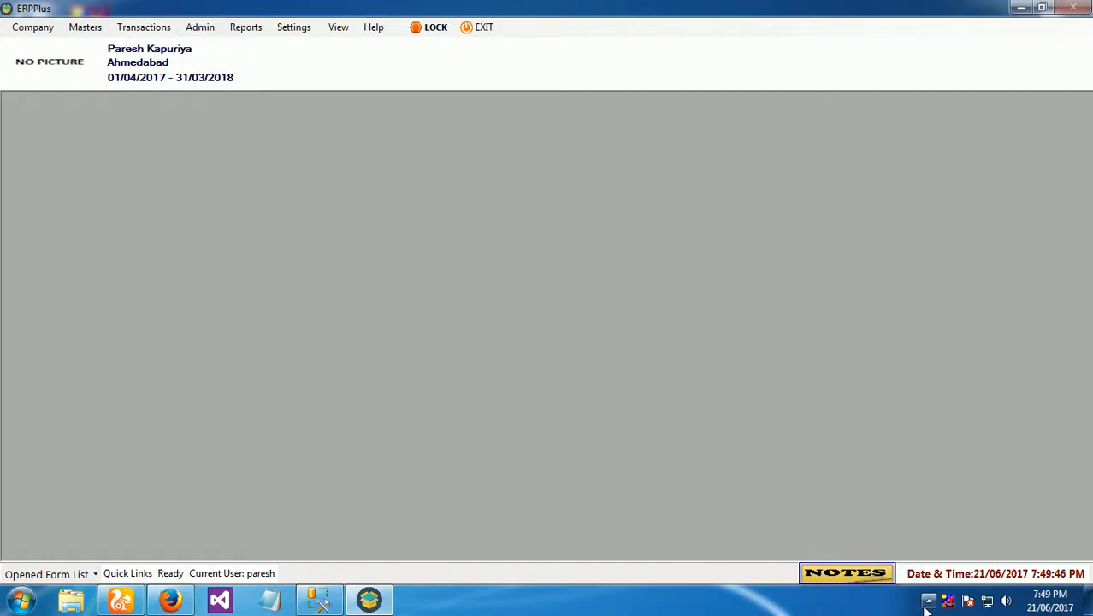
{"action": "key", "text": "F9"}
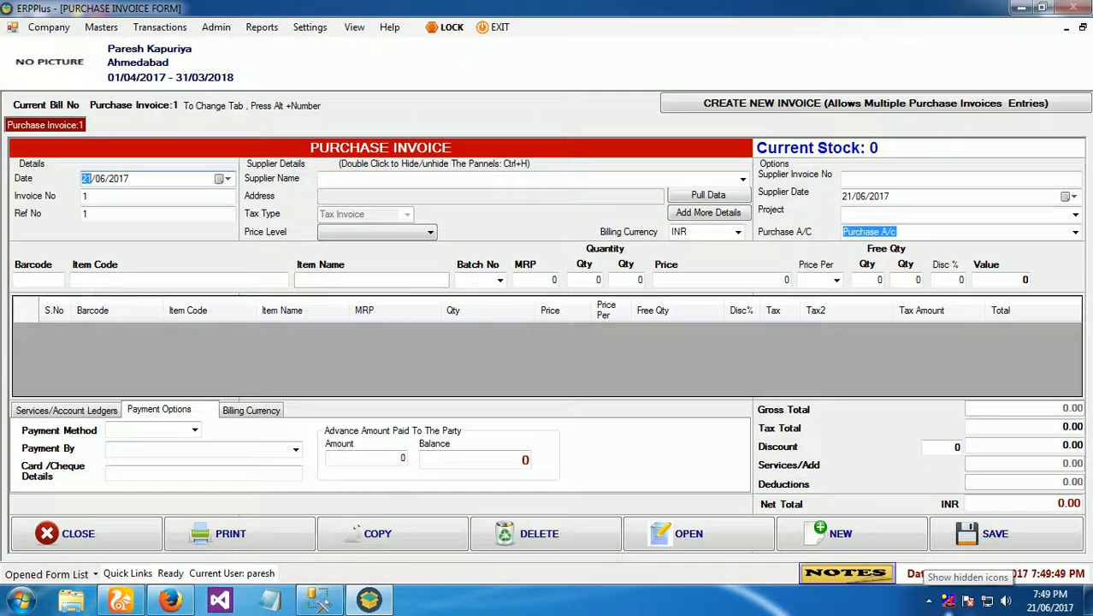
{"action": "left_click", "coordinate": [929, 601]}
{"action": "left_click", "coordinate": [953, 520]}
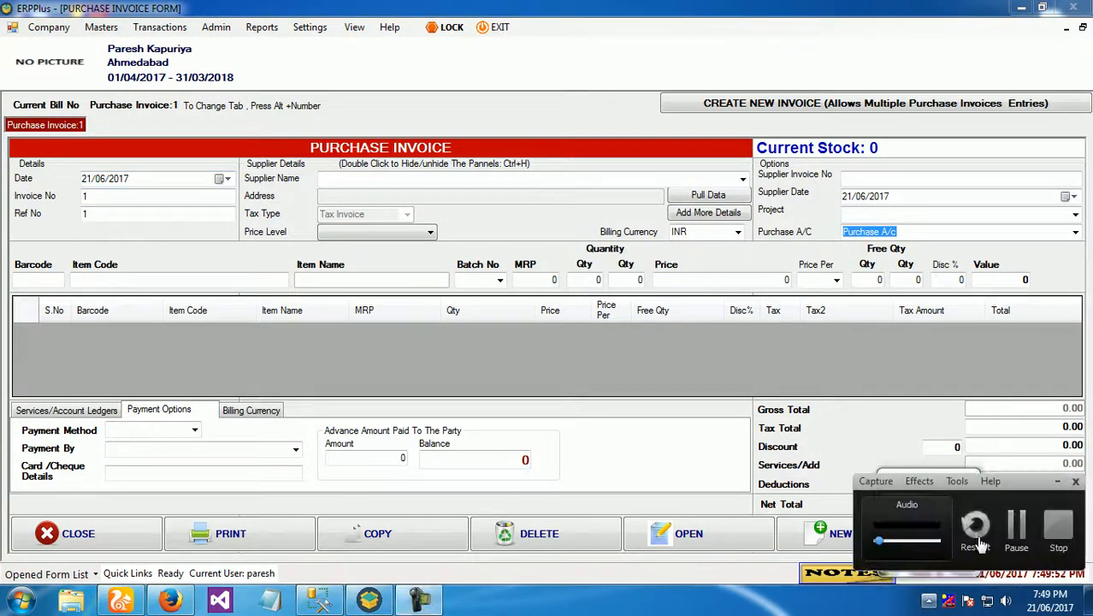